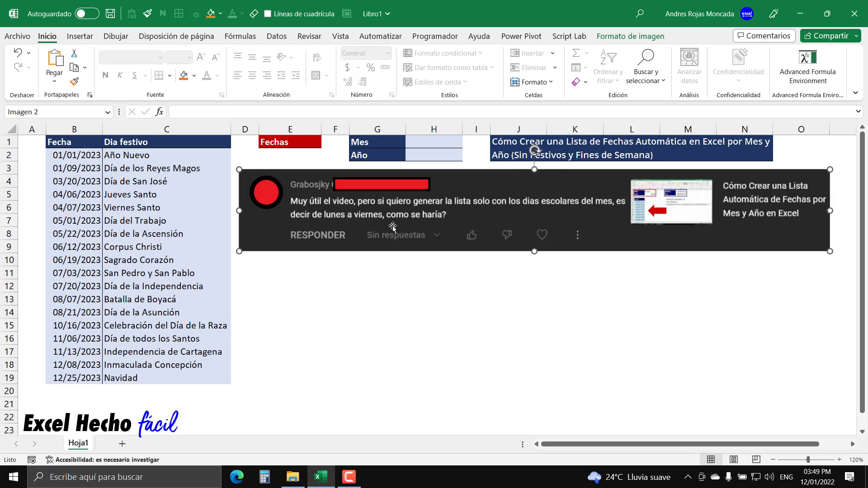
Undo the enlargement of the comment picture and deselect the picture.
key("ctrl+z")
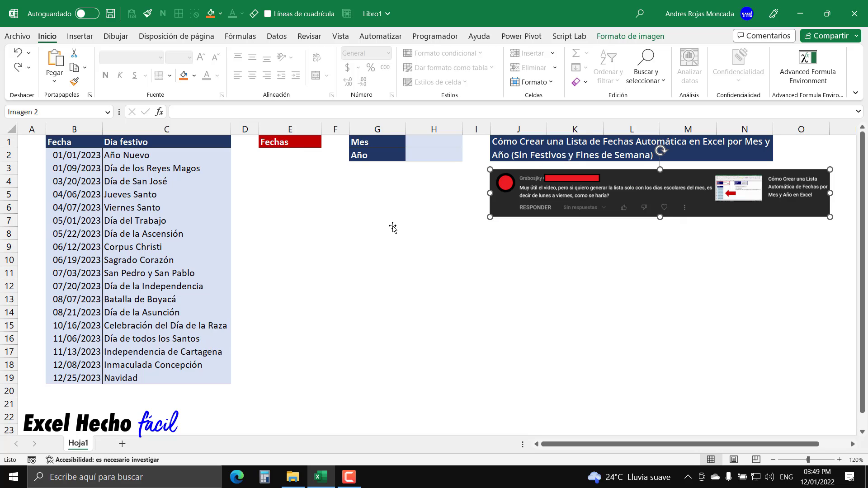
key("Escape")
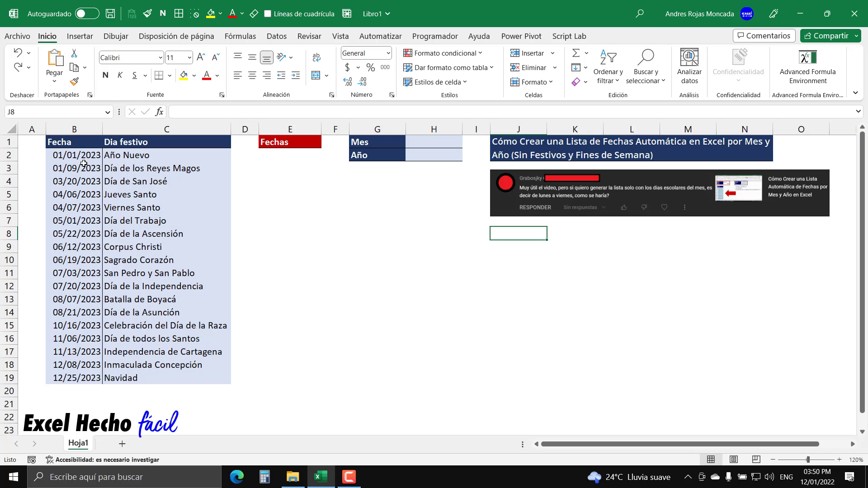
Convert the holiday list in B1:C19 into a table that has headers.
left_click_drag(84, 156, 130, 378)
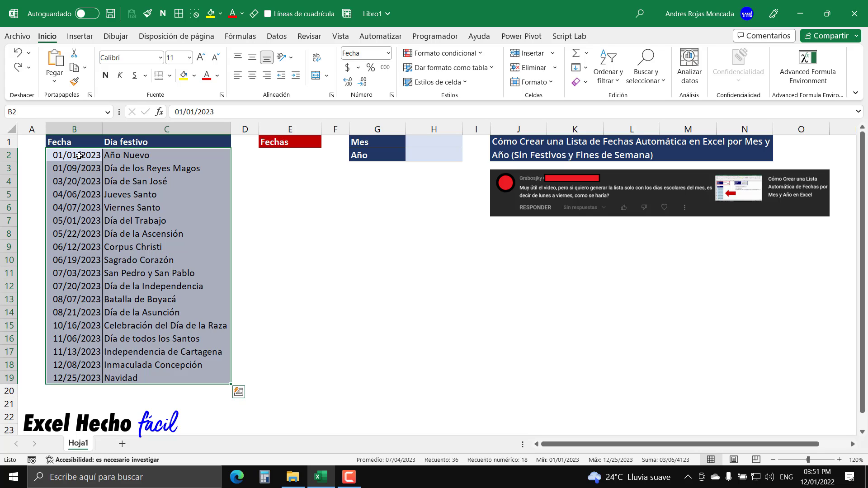
left_click_drag(76, 141, 145, 377)
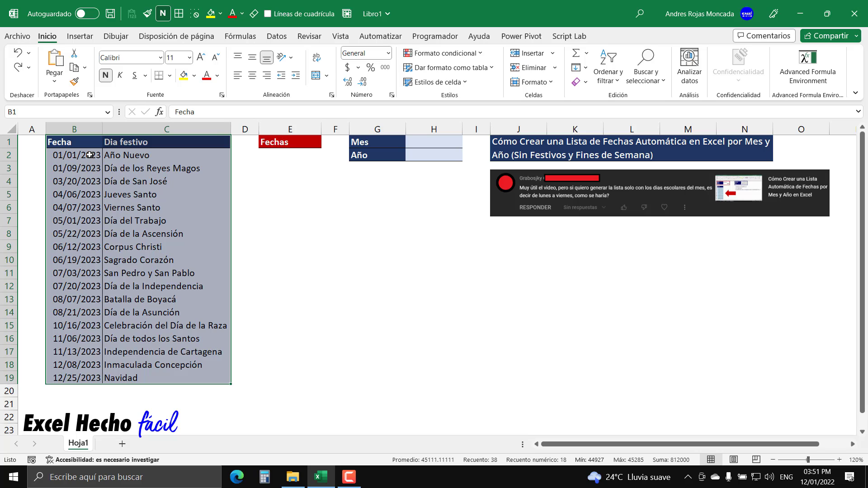
left_click_drag(87, 142, 140, 379)
key("ctrl+t")
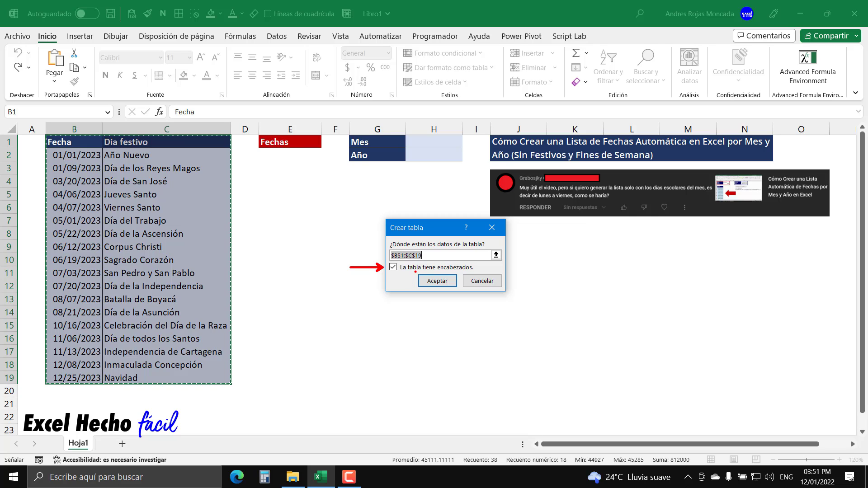
left_click_drag(415, 271, 460, 289)
key("Escape")
left_click(454, 286)
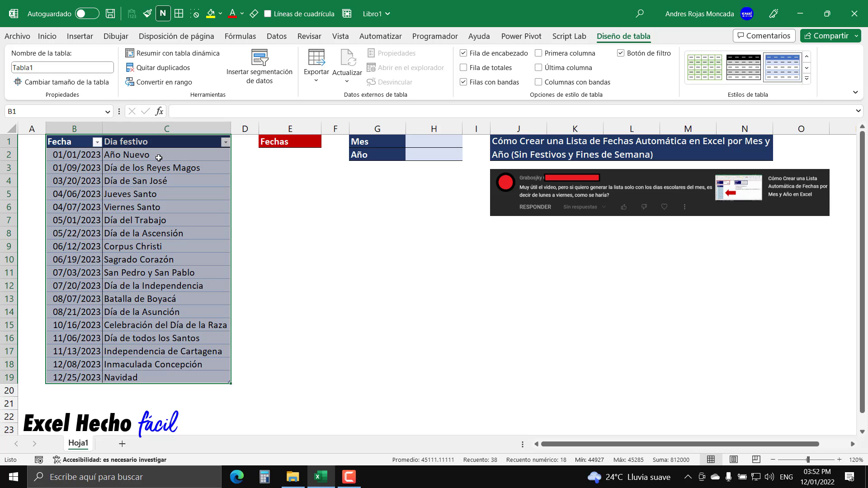
Rename the holiday table as DiasFestivos.
left_click(81, 70)
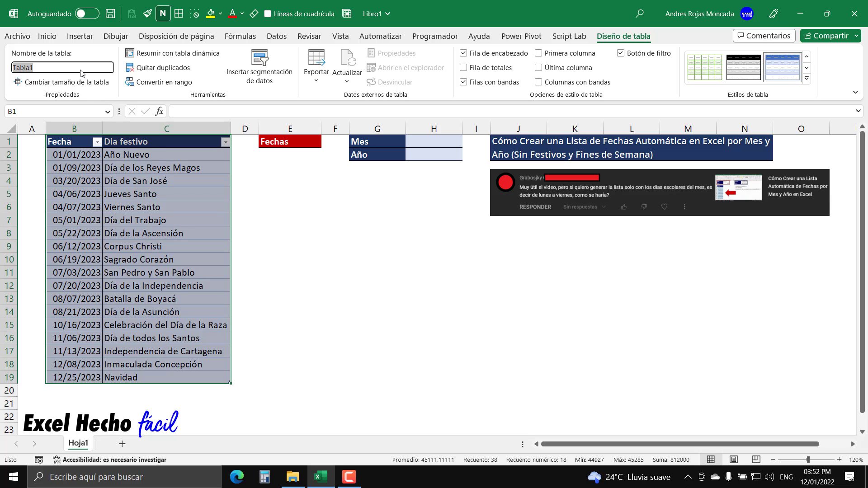
type("DiasFestivos")
key("Return")
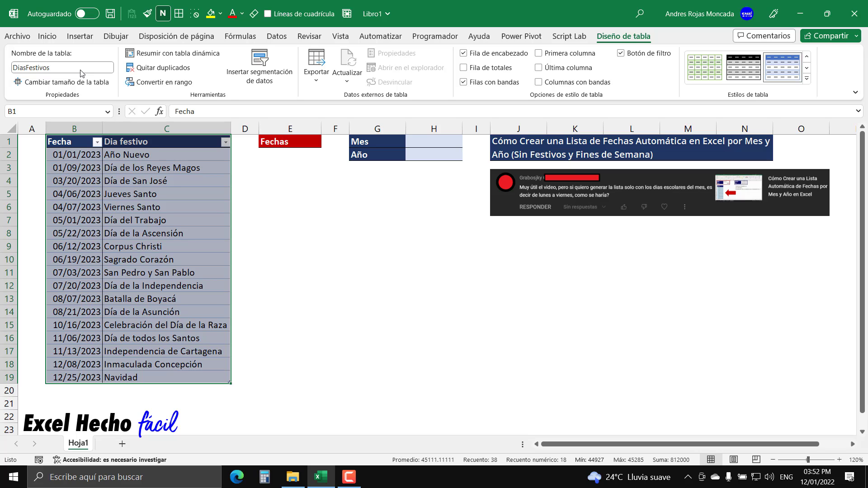
left_click(433, 175)
left_click(433, 207)
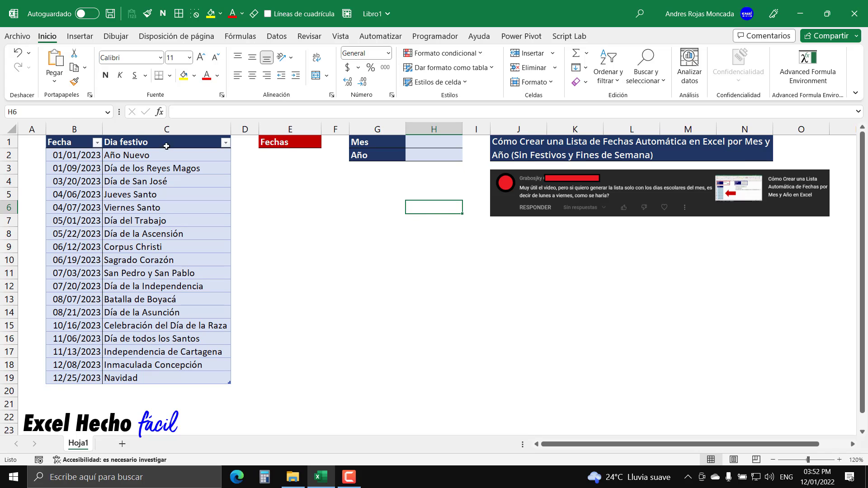
Check the range covered by the DiasFestivos name, including the data in its Fecha and Dia festivo columns.
left_click(108, 112)
left_click(93, 125)
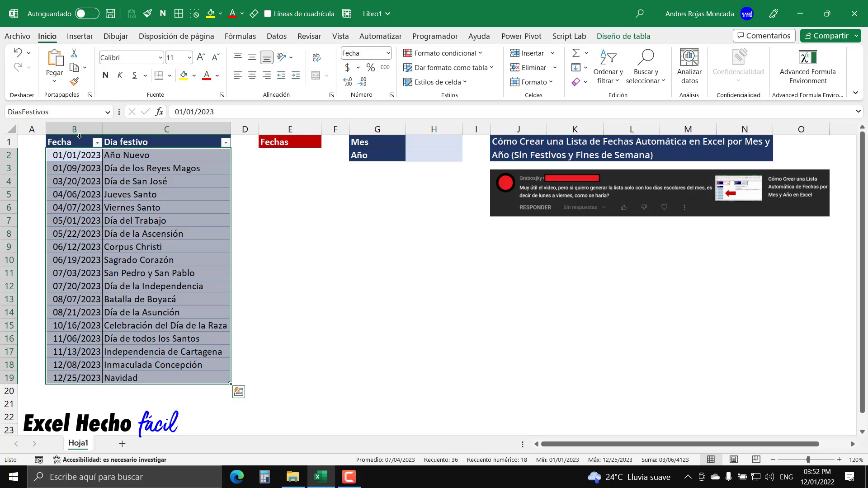
left_click(79, 138)
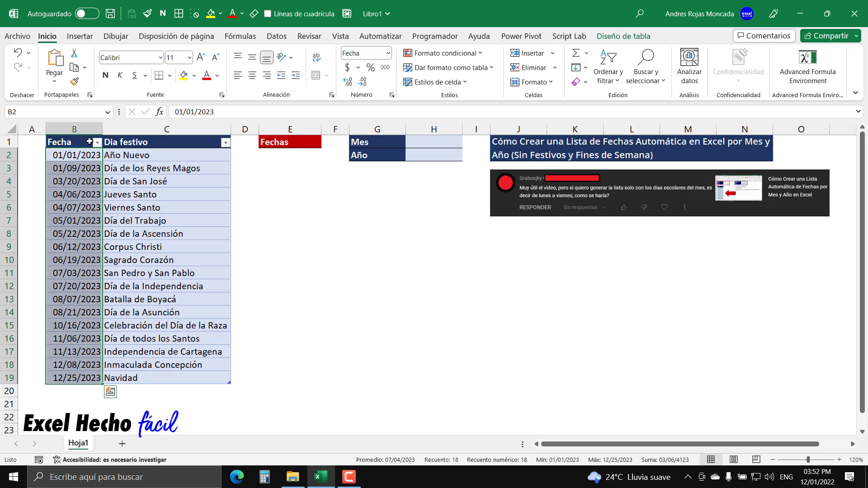
left_click(131, 138)
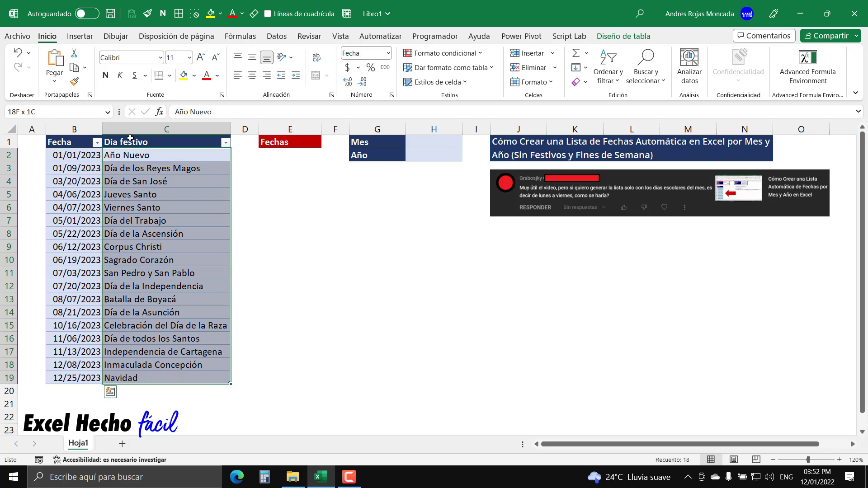
left_click(454, 209)
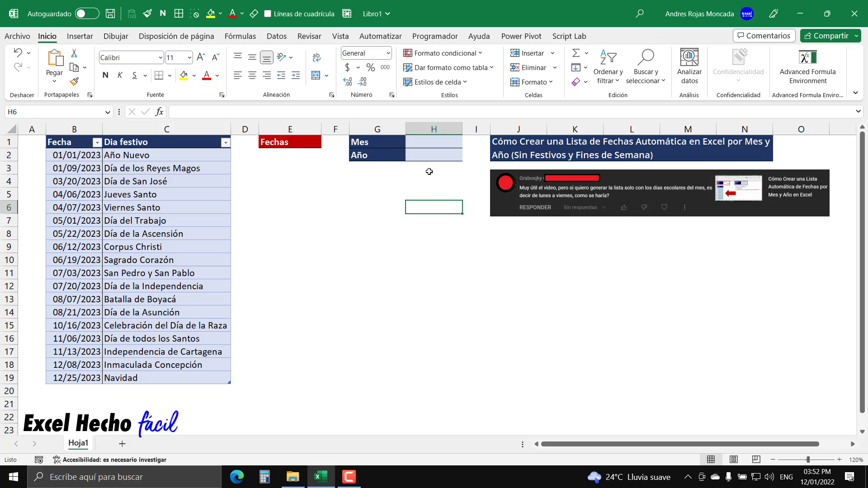
Enter 2023 as the Año value in cell H2.
left_click(426, 142)
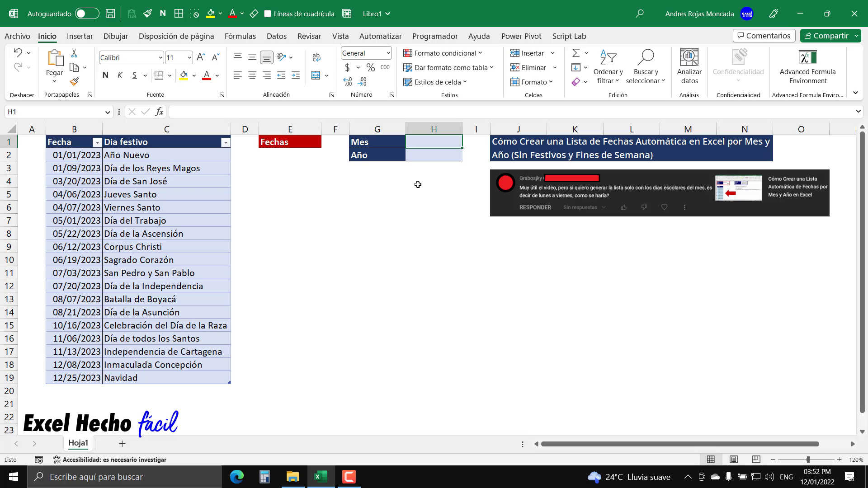
key("Down")
type("2023")
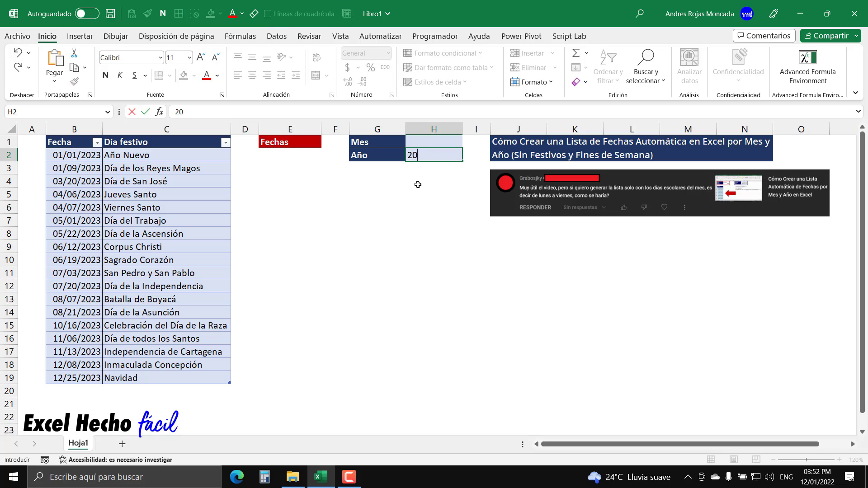
key("Return")
Open data validation for the Mes cell H1 and set it to allow a list (Lista).
key("Up")
key("Up")
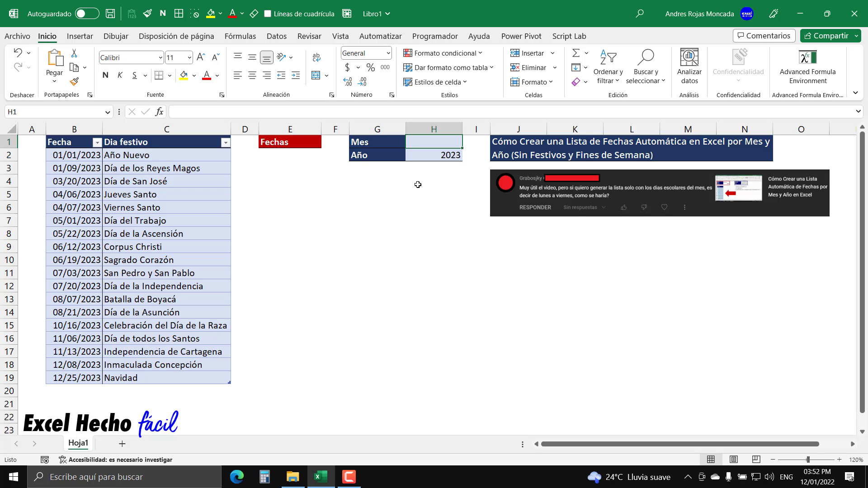
key("Down")
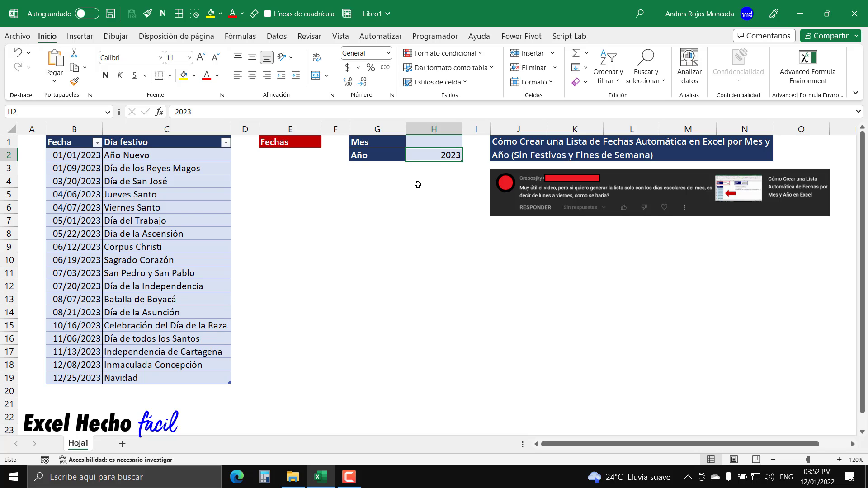
key("Up")
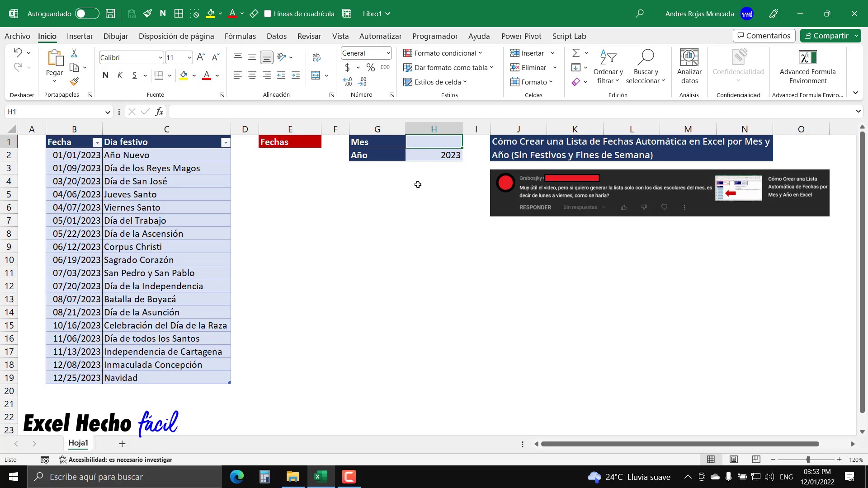
left_click(277, 36)
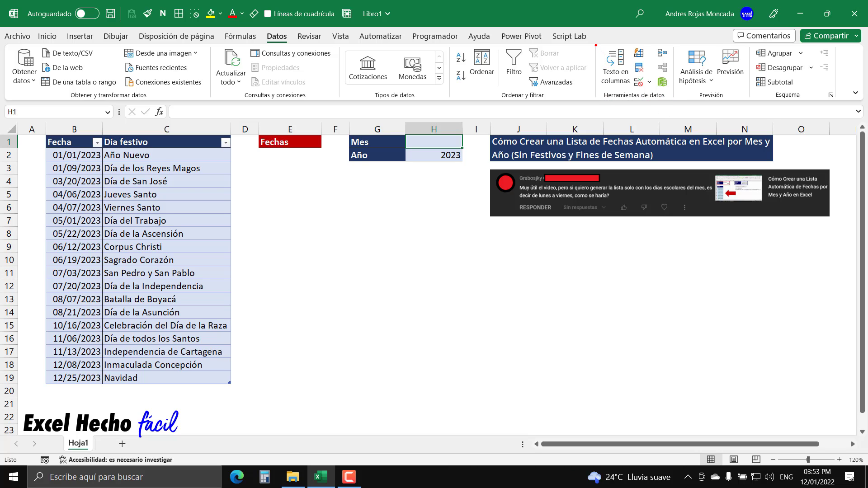
left_click_drag(595, 45, 674, 100)
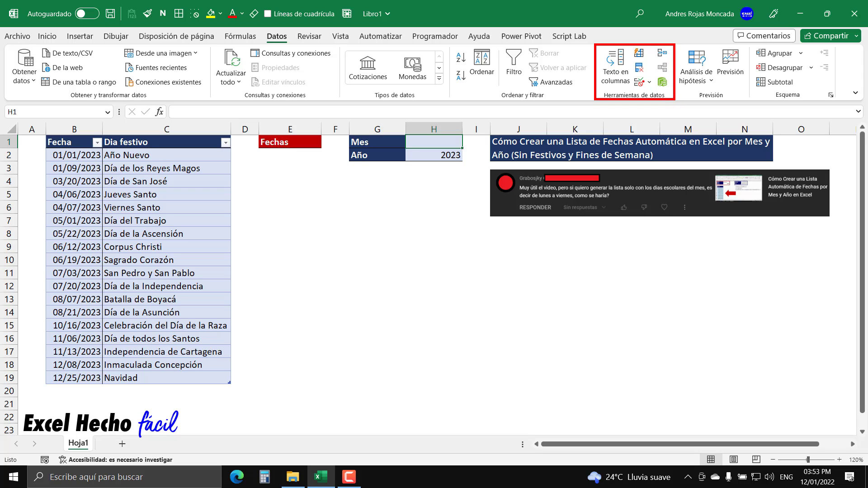
left_click_drag(631, 74, 654, 89)
left_click(649, 82)
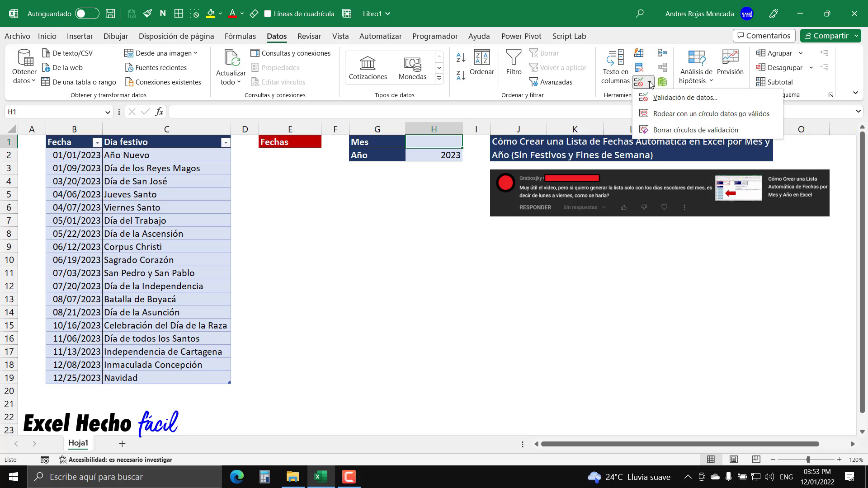
left_click(653, 97)
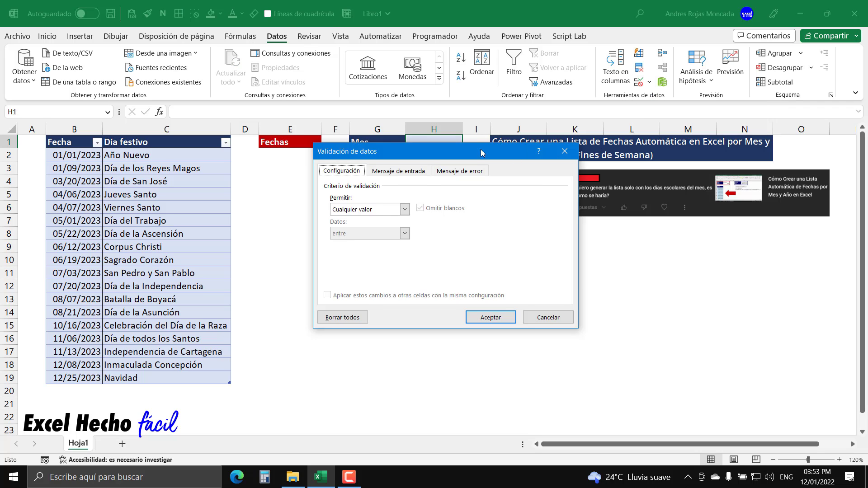
left_click_drag(481, 149, 393, 197)
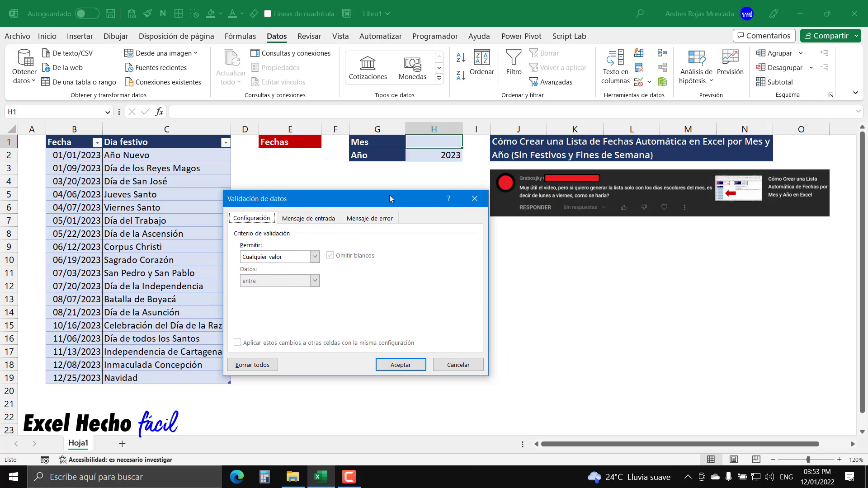
left_click(314, 257)
left_click(289, 290)
left_click(285, 304)
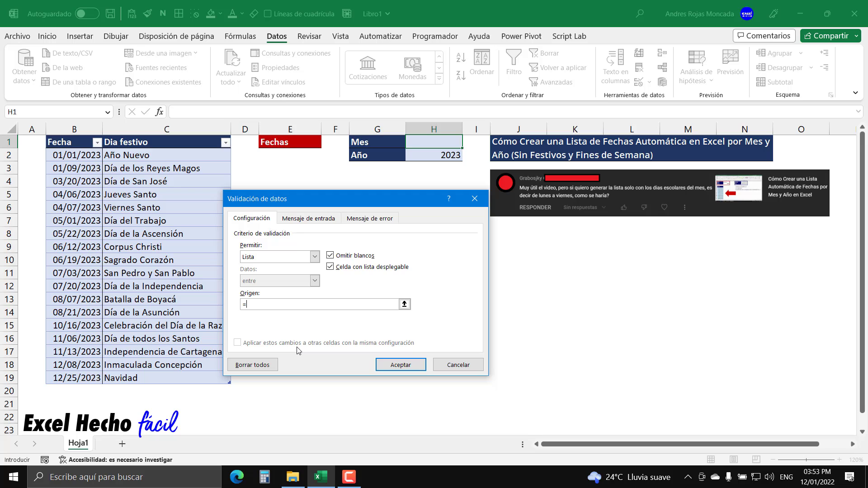
Enter Enero, Febrero, Marzo, Abril, Mayo and Junio, separated by commas, as the first items of the list source.
key("BackSpace")
type("Enenr")
key("BackSpace")
key("BackSpace")
type("ero,Febrero,Marzo,Abril,mayo,")
key("BackSpace")
key("BackSpace")
key("BackSpace")
key("BackSpace")
key("BackSpace")
type("Mayo,Junio,Ju")
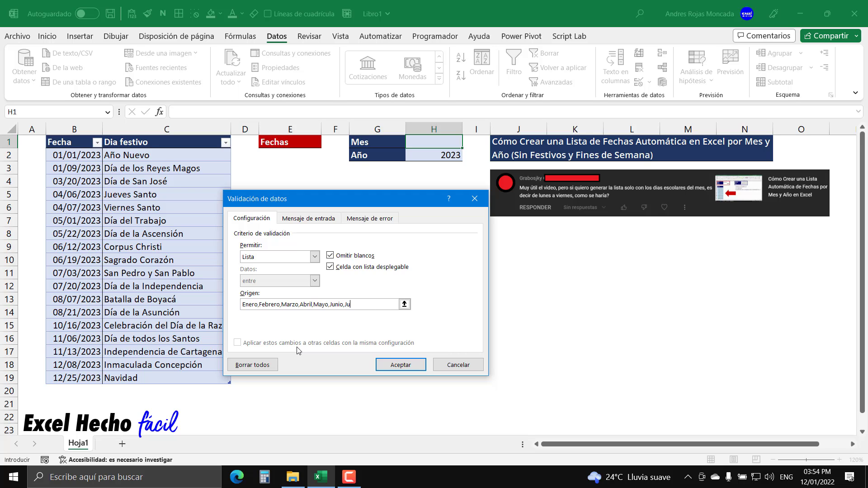
Complete the list source with Julio, Agosto, Septiembre, Octubre, Noviembre and Diciembre, and apply the validation to H1.
type("lio,Agosto,Sepetiembre")
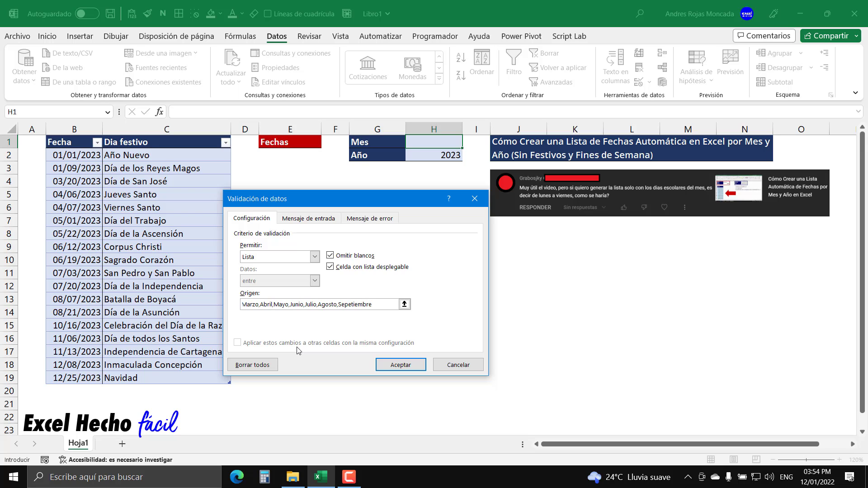
key("BackSpace")
key("BackSpace")
key("BackSpace")
key("BackSpace")
key("BackSpace")
key("BackSpace")
key("BackSpace")
key("BackSpace")
type("tiempre,")
key("BackSpace")
key("BackSpace")
key("BackSpace")
key("BackSpace")
type("bre")
type(",Octubre")
type(",Noviem")
type("bre")
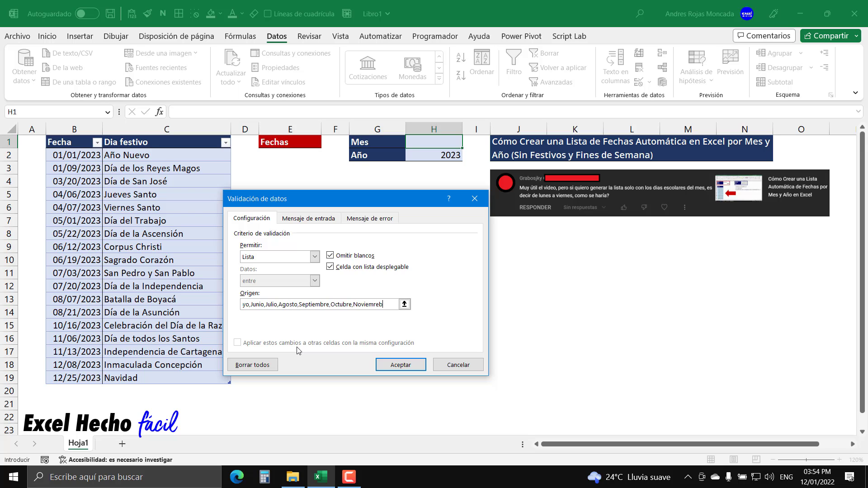
key("BackSpace")
key("BackSpace")
key("BackSpace")
type("bre,Diciembre")
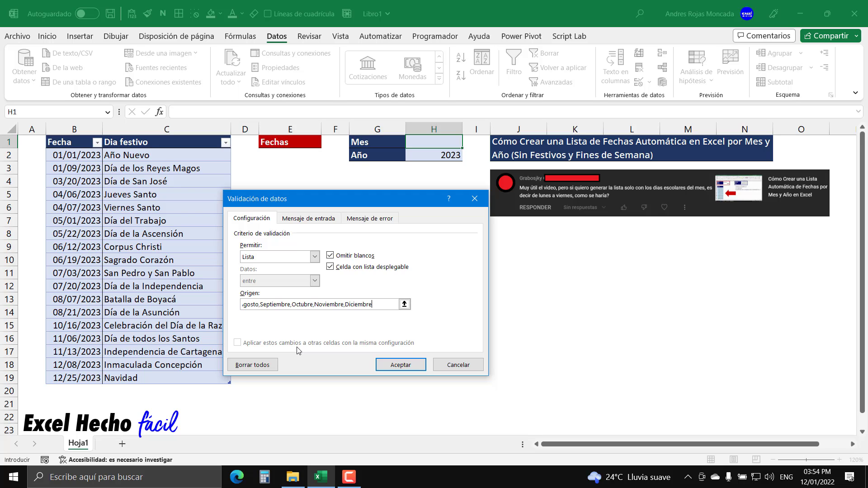
left_click(385, 366)
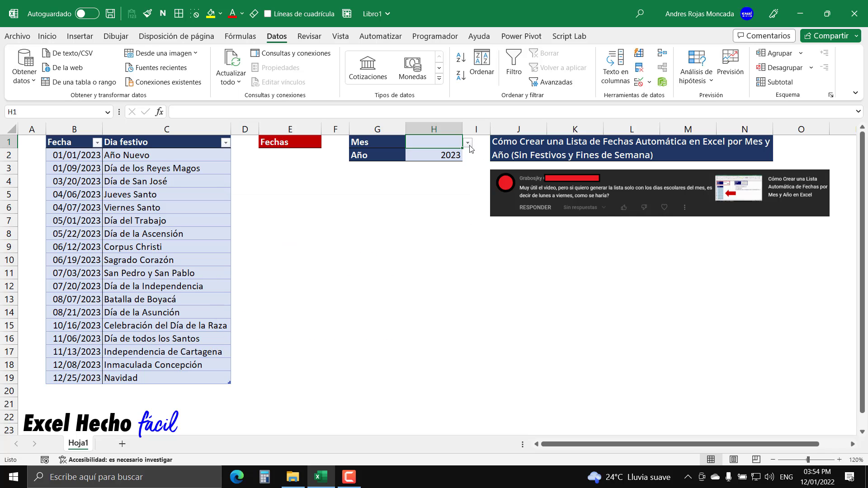
Test the Mes dropdown in H1 by choosing each month in turn, from Enero through Diciembre.
left_click(468, 143)
left_click(455, 152)
left_click(468, 143)
left_click(435, 166)
left_click(468, 142)
left_click(437, 173)
left_click(468, 144)
left_click(441, 182)
left_click(468, 143)
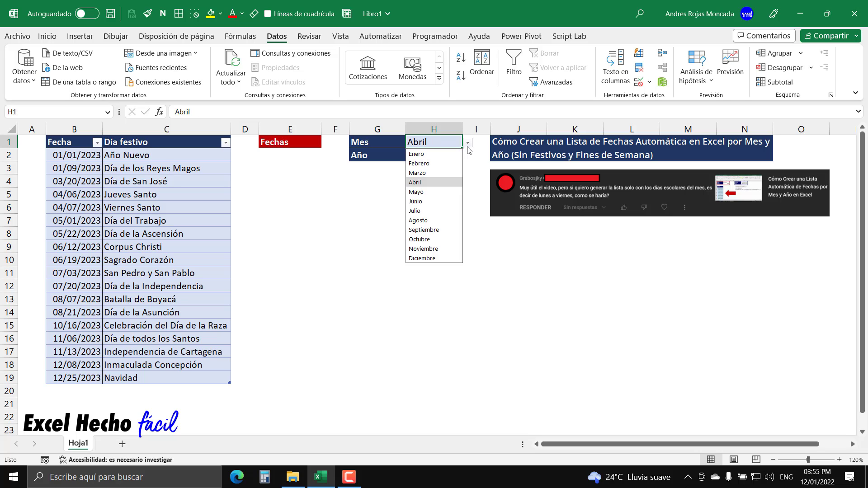
left_click(438, 191)
left_click(468, 143)
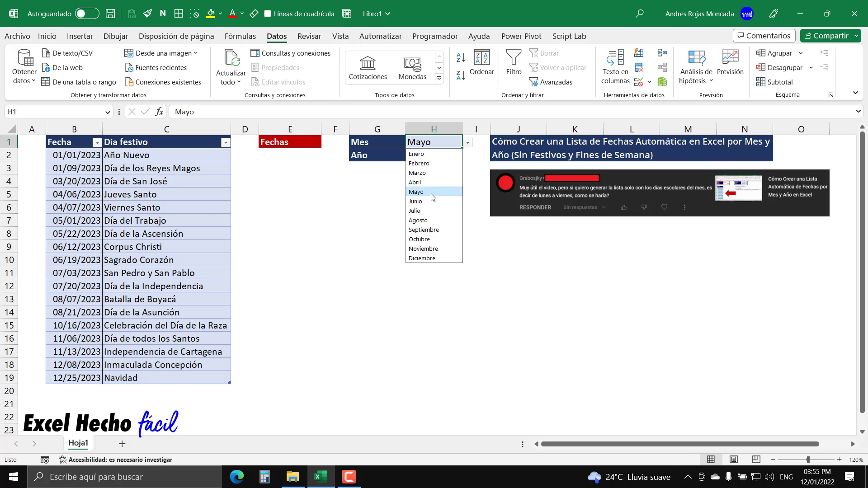
left_click(433, 201)
left_click(468, 143)
left_click(433, 210)
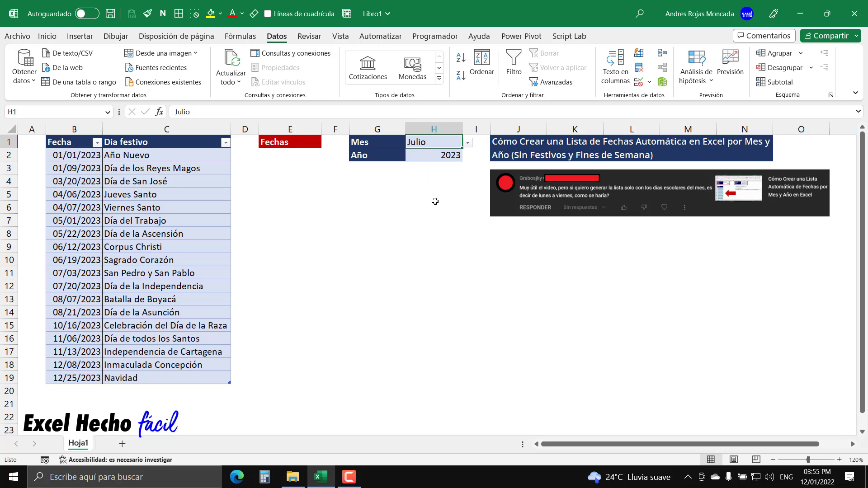
left_click(468, 142)
left_click(433, 220)
left_click(468, 143)
left_click(433, 230)
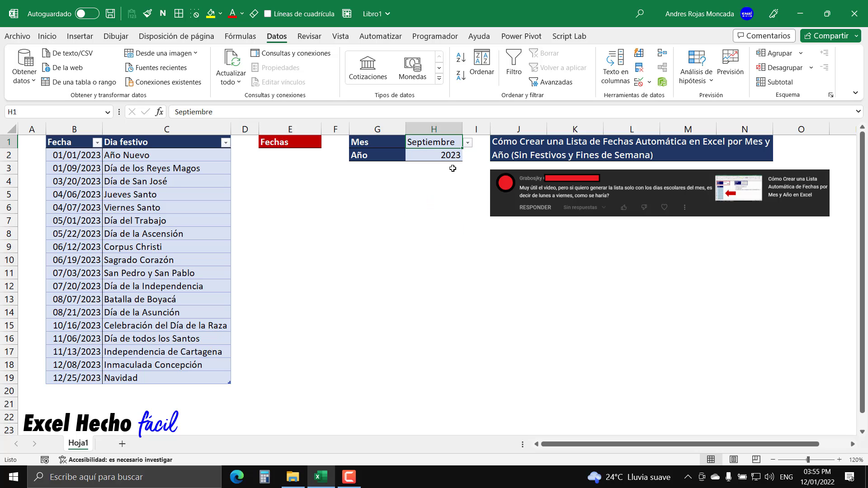
left_click(468, 143)
left_click(433, 239)
left_click(468, 143)
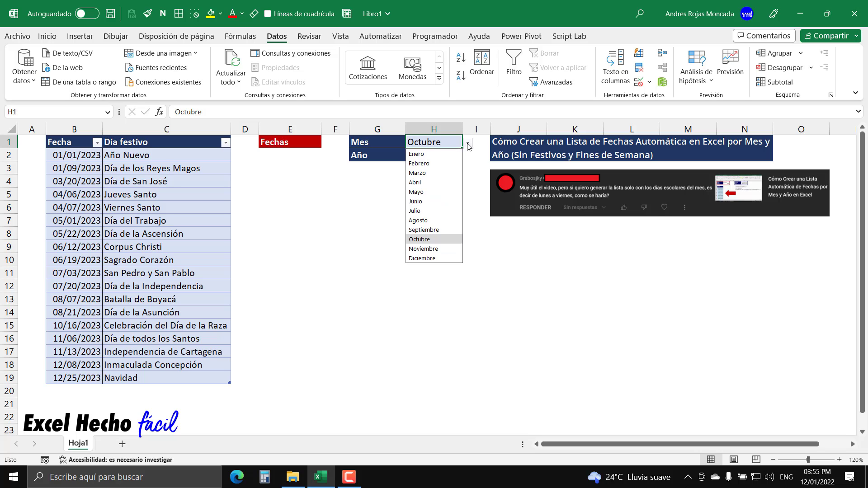
left_click(433, 249)
left_click(468, 143)
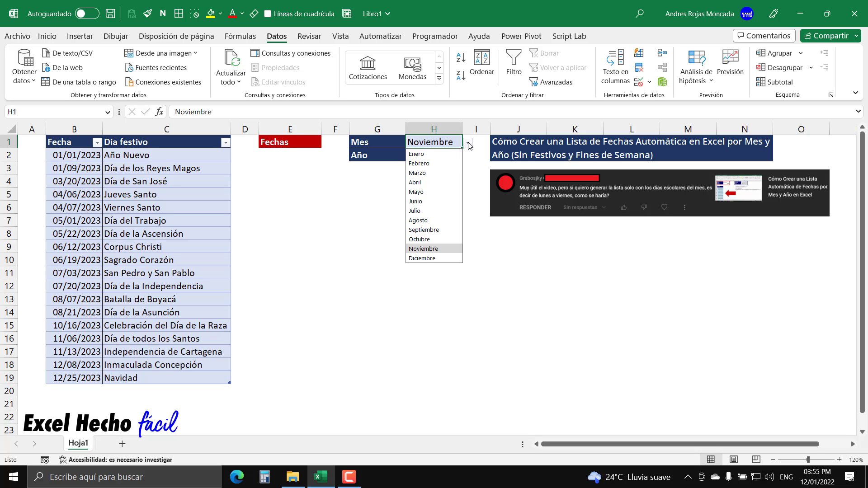
left_click(433, 258)
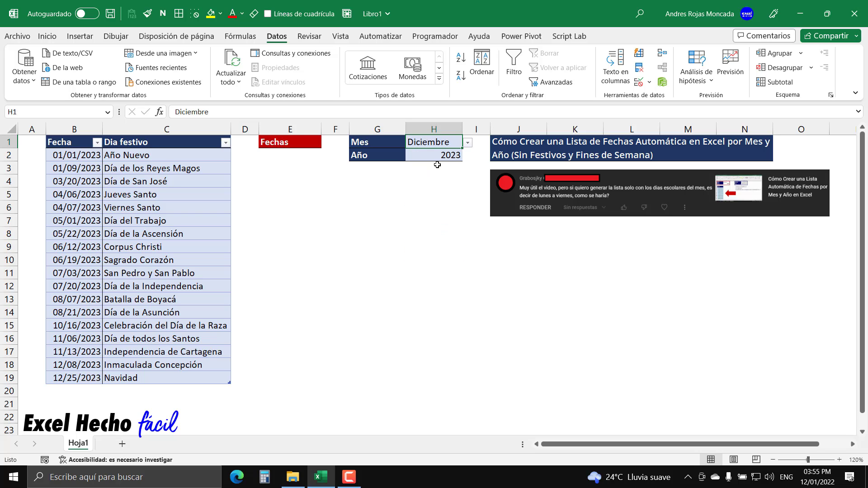
Choose Agosto as the Mes value in H1.
left_click(468, 142)
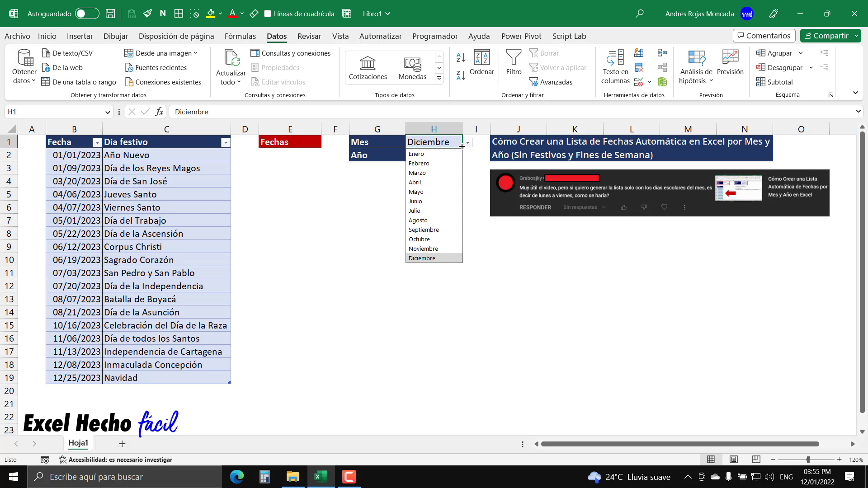
left_click(418, 220)
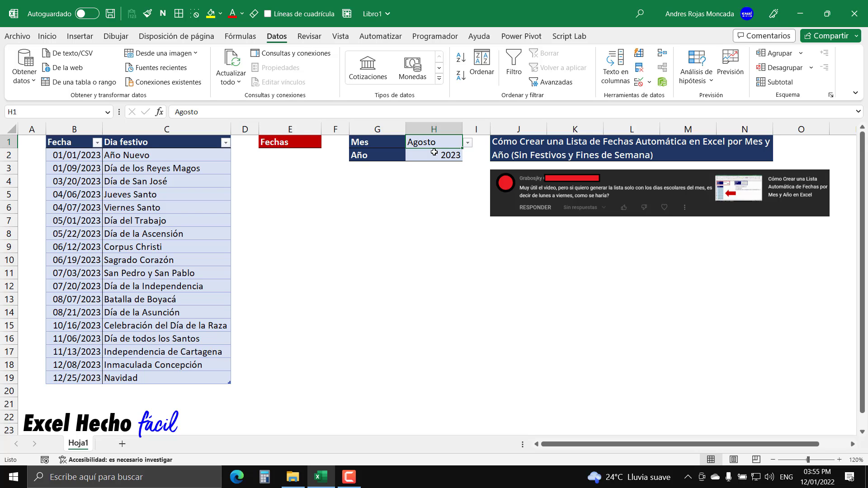
left_click(449, 212)
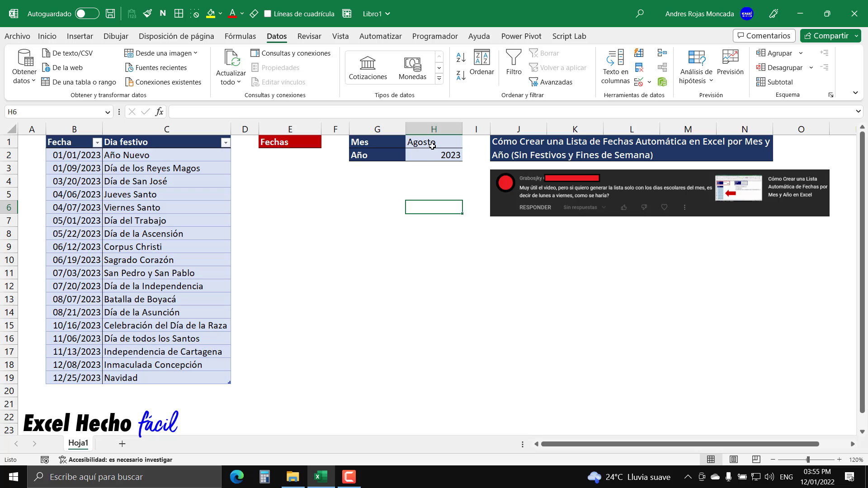
Start a LET formula in E2 under Fechas, with _FechaIncio as its first variable name.
left_click(282, 159)
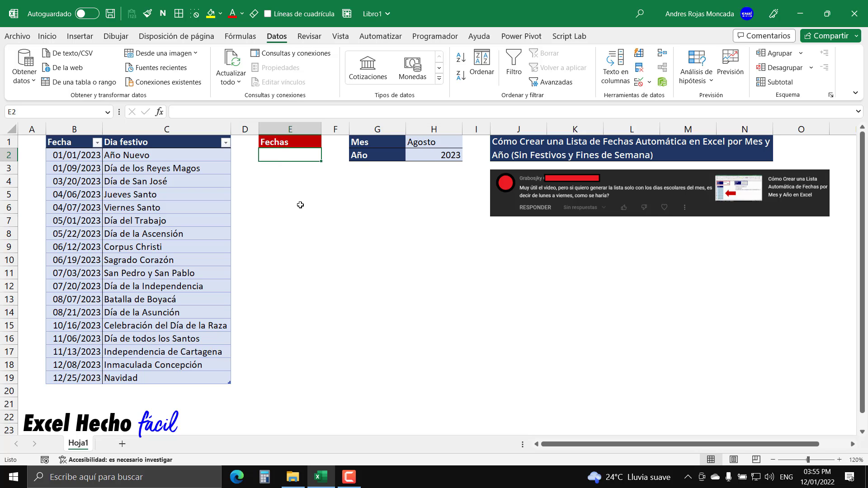
type("=")
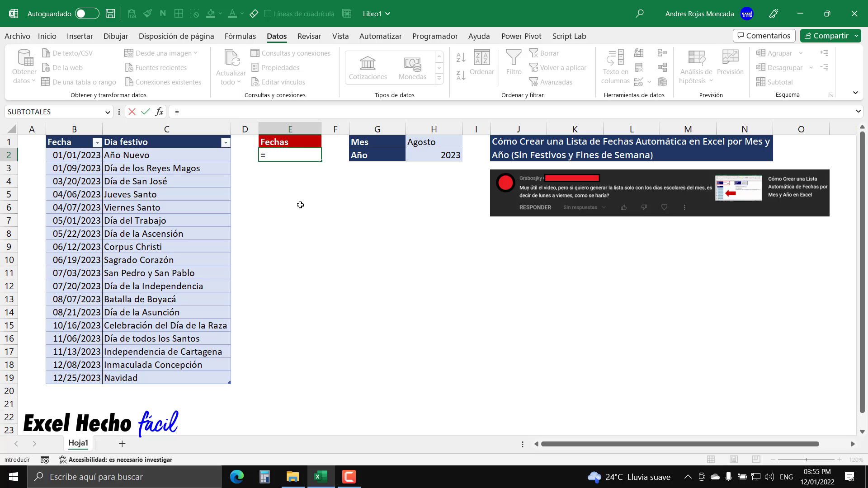
type("LET(_")
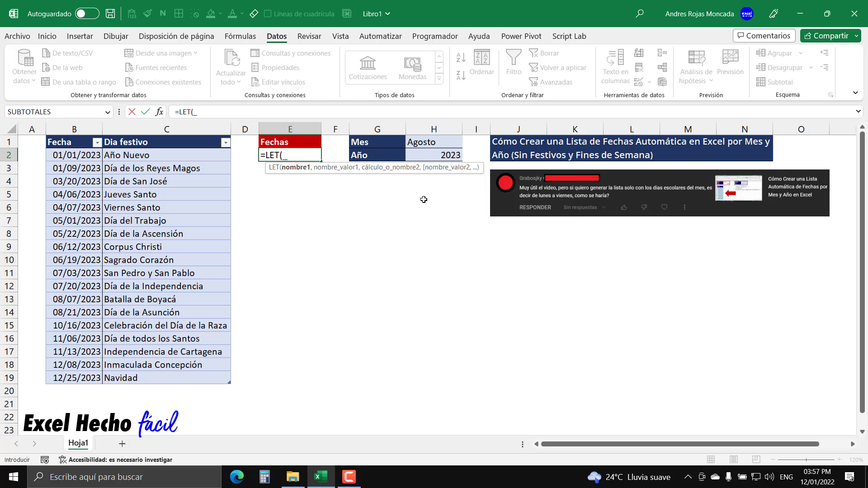
left_click_drag(427, 172, 427, 256)
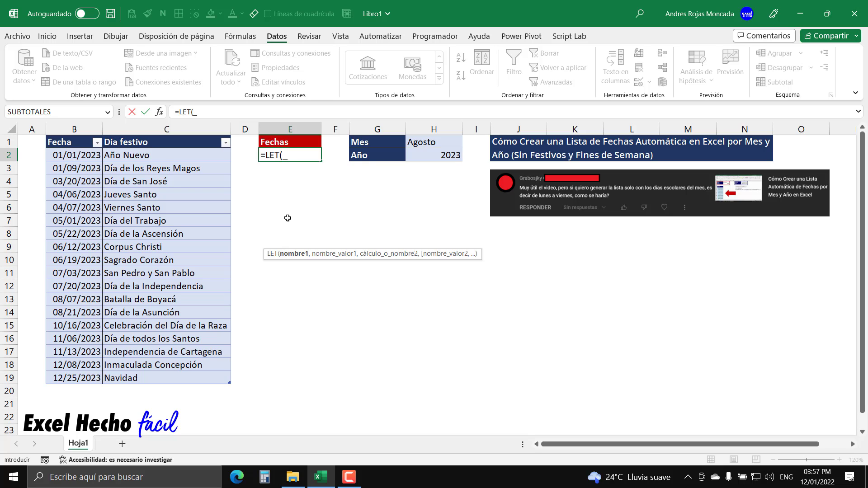
type("FechaIncio")
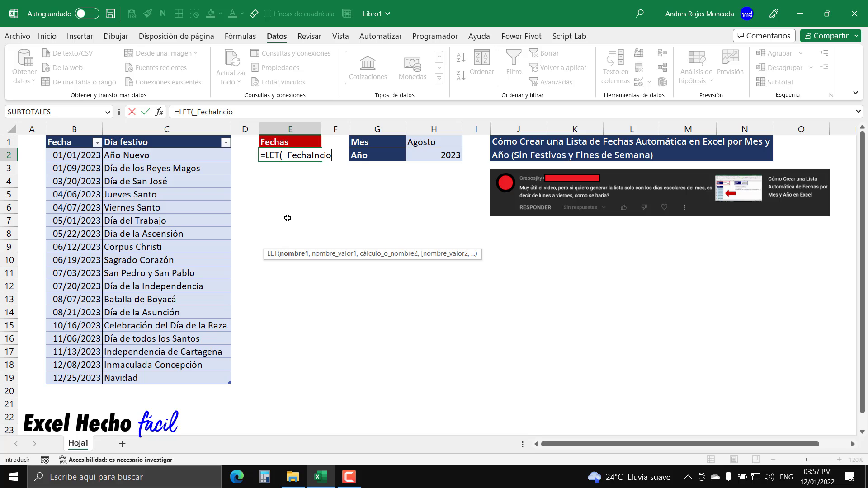
type(",")
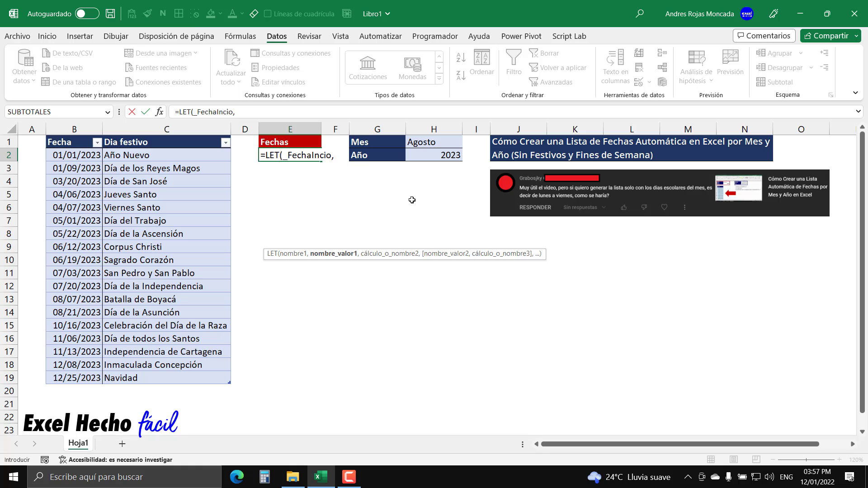
Begin the variable's value with the FECHA function, using H2 as the year and H1 as the month.
type("fech")
key("Tab")
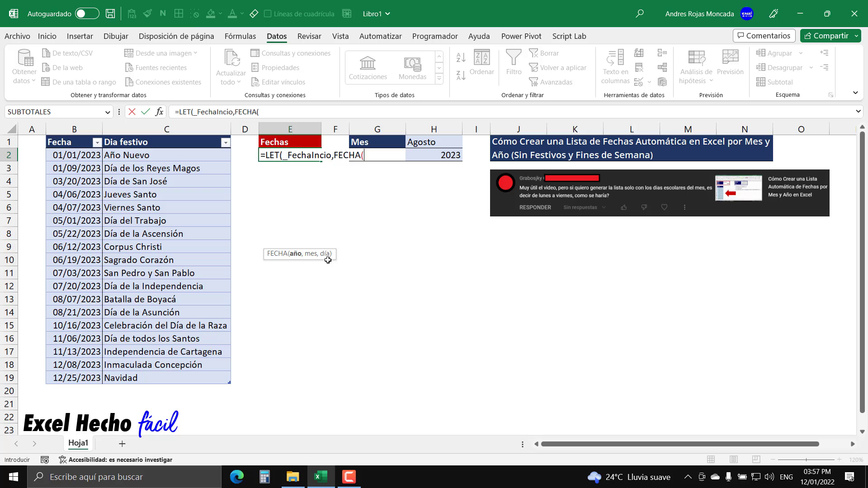
left_click(437, 159)
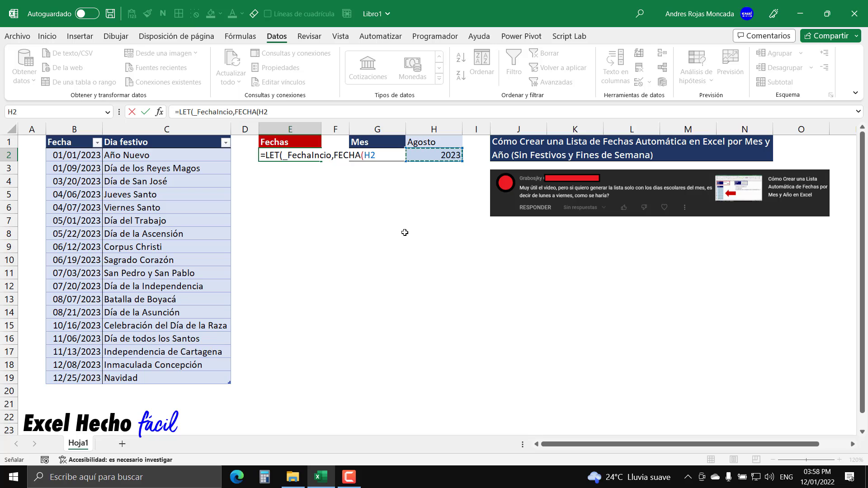
type(",")
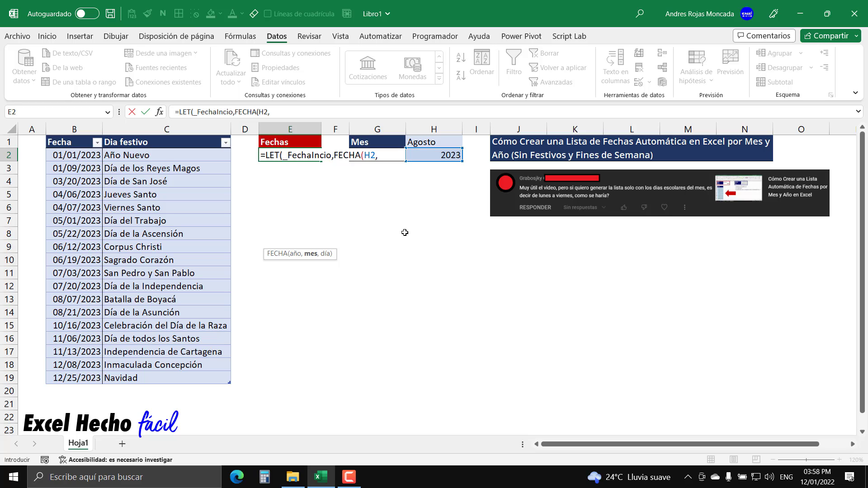
left_click(429, 141)
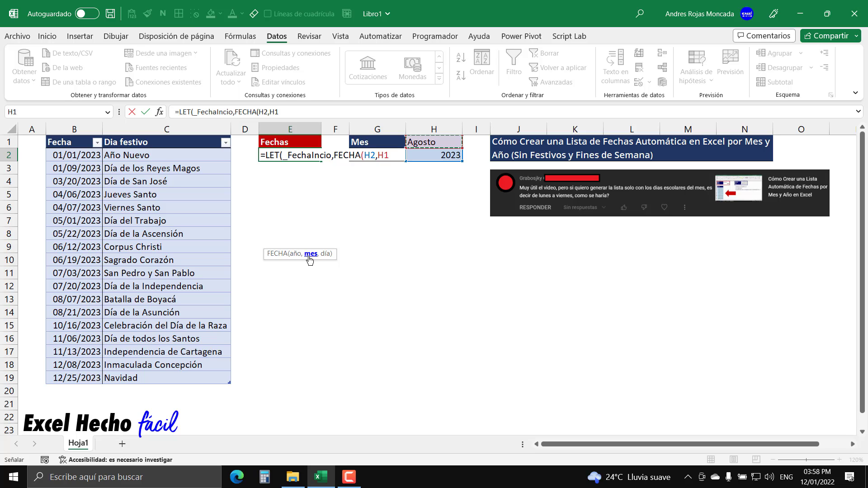
Convert the month argument into a month number by changing H1 to MES(H1&1).
key("F2")
key("Left")
key("Left")
type("MES(")
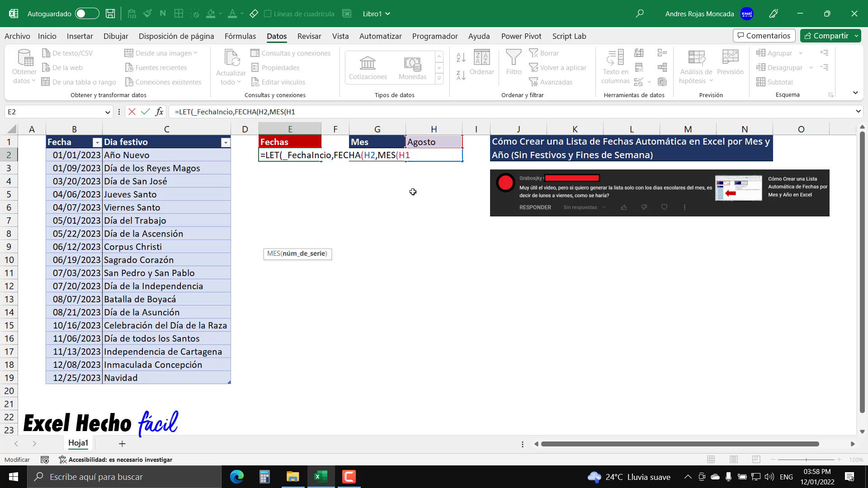
type("&1)")
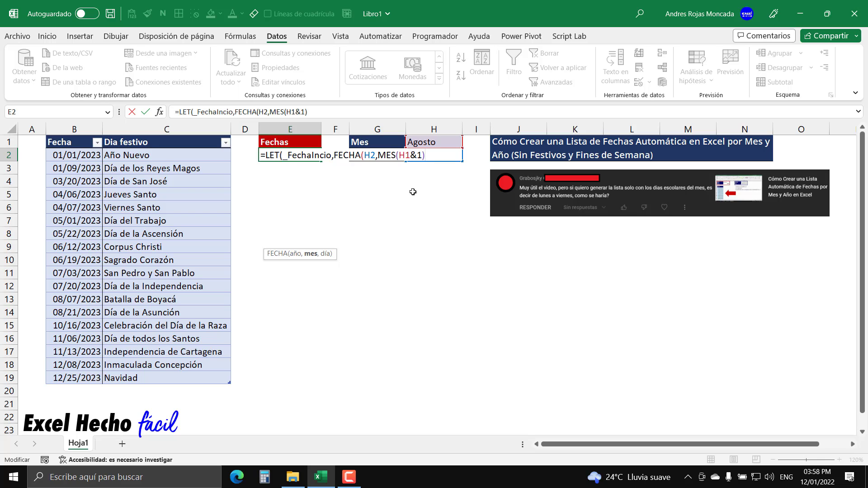
Evaluate H1&1 and the whole MES(H1&1) expression in place within the formula, restoring the original text each time.
left_click_drag(399, 155, 422, 155)
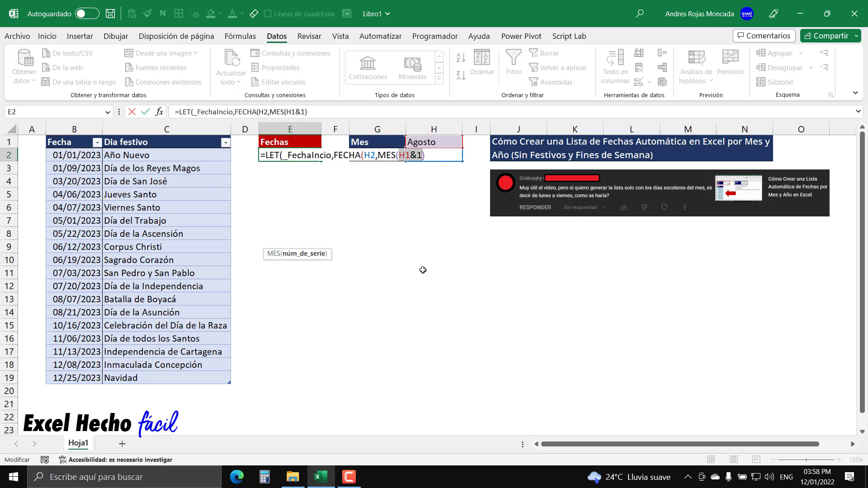
key("F9")
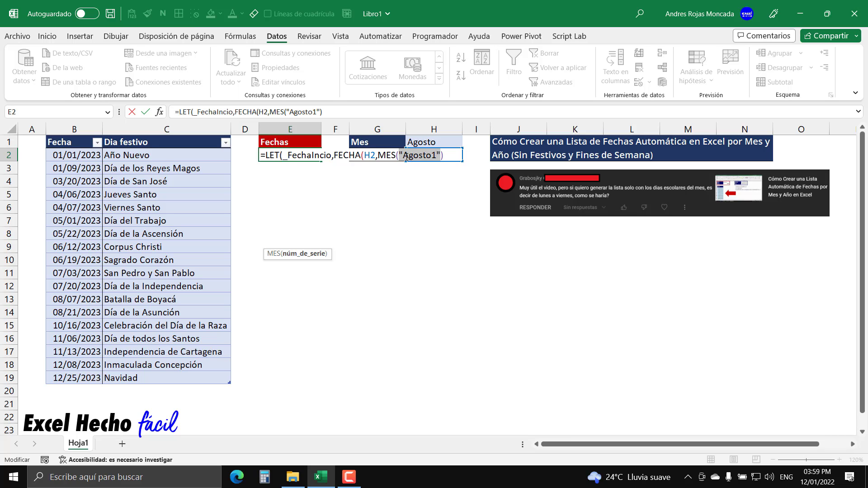
type("H1&1")
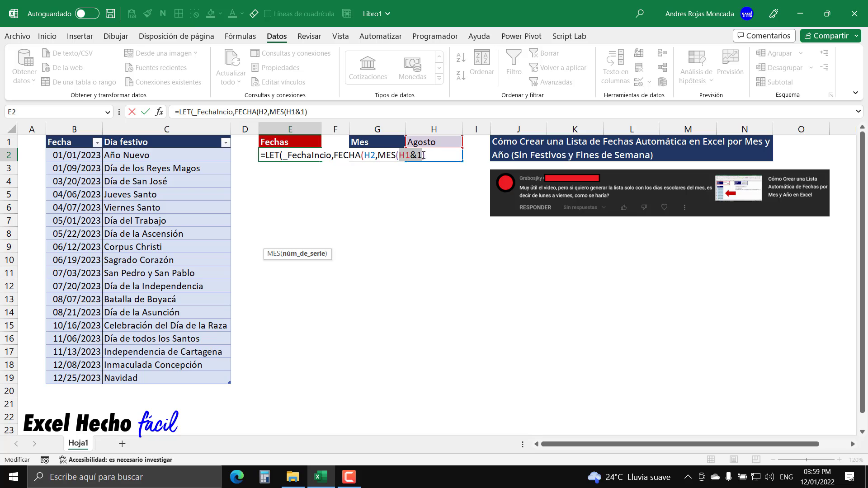
left_click_drag(424, 155, 378, 157)
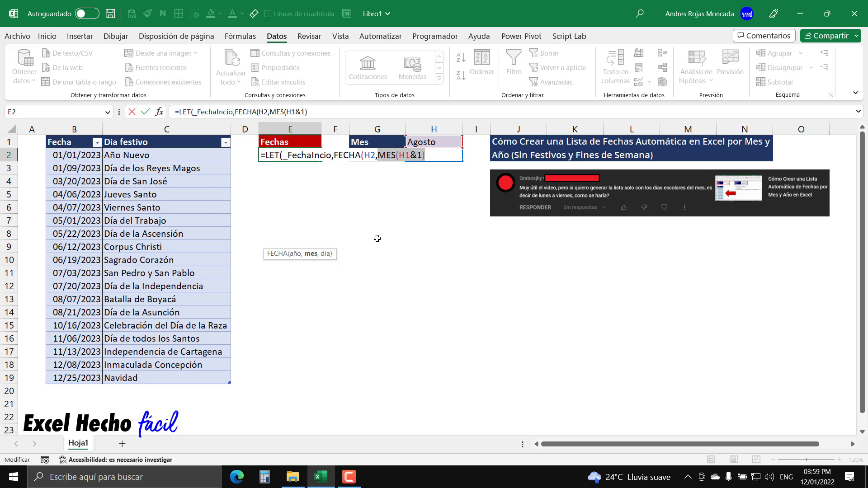
type("8")
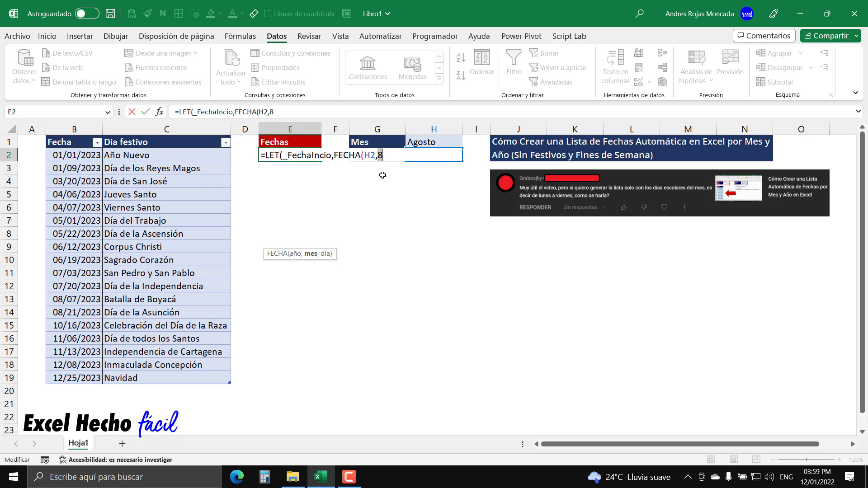
key("ctrl+z")
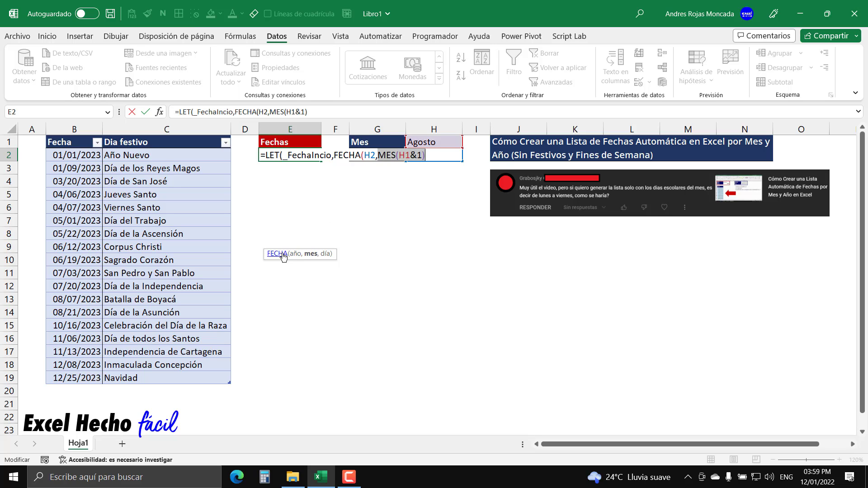
Complete the FECHA function with 1 as the day argument.
left_click(444, 154)
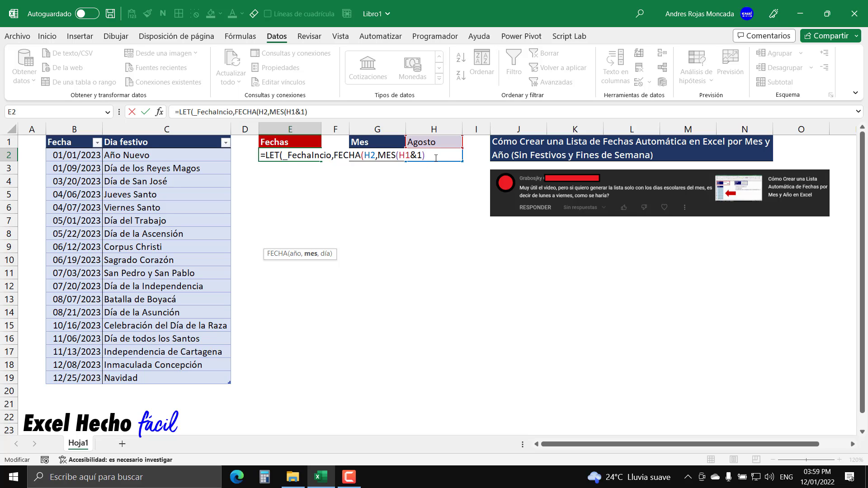
type(",1)")
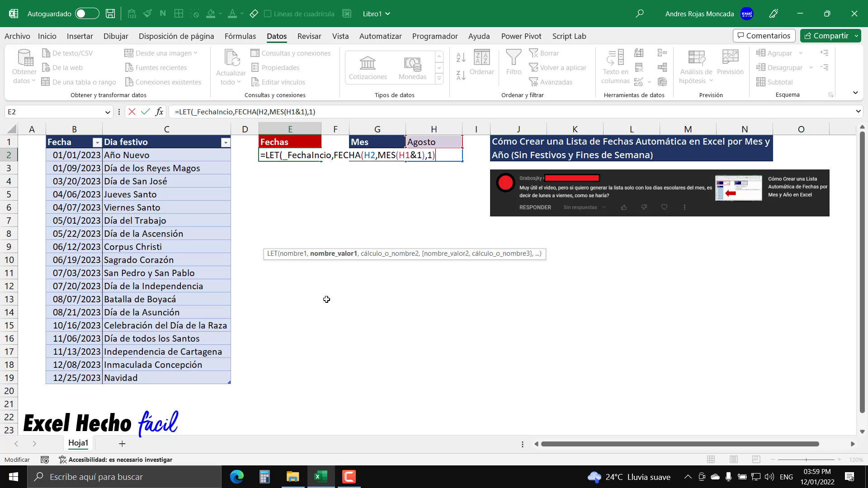
Evaluate FECHA(H2,MES(H1&1),1) in place, restore the expression, and review its MES argument.
left_click_drag(334, 155, 435, 155)
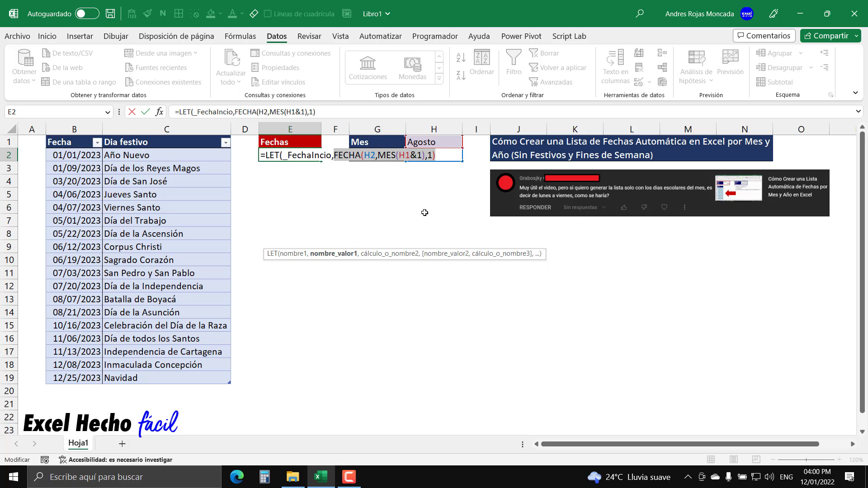
key("F9")
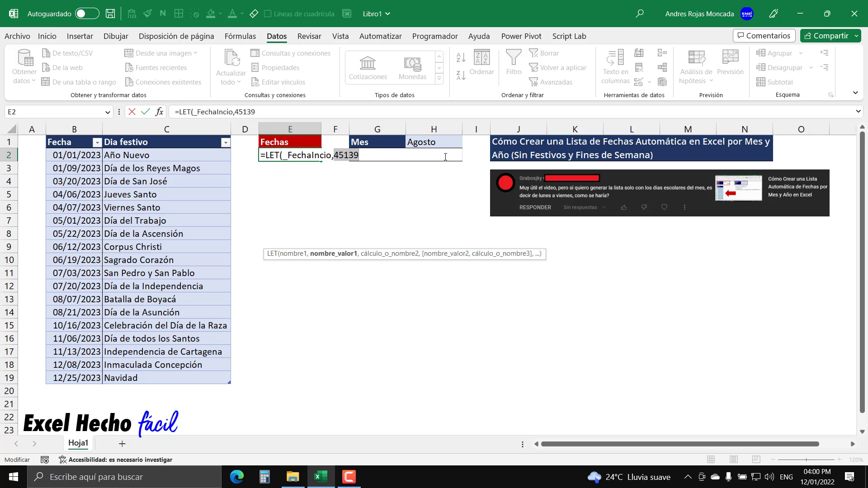
key("ctrl+z")
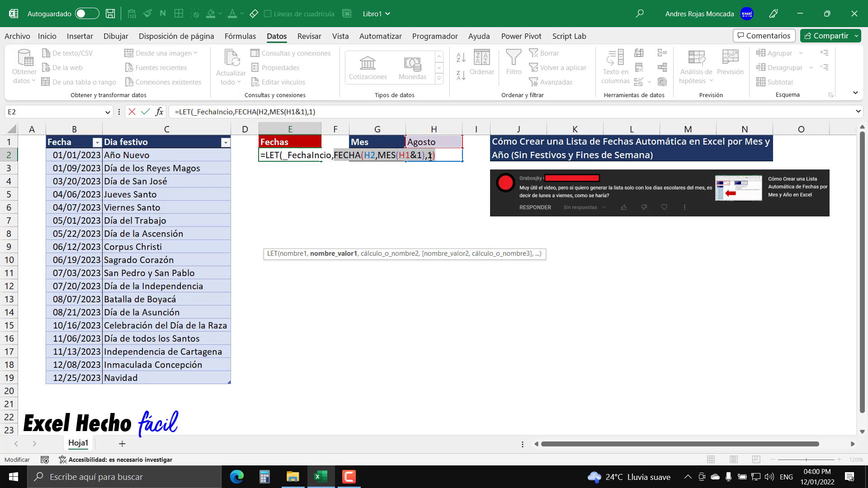
left_click_drag(401, 153, 422, 155)
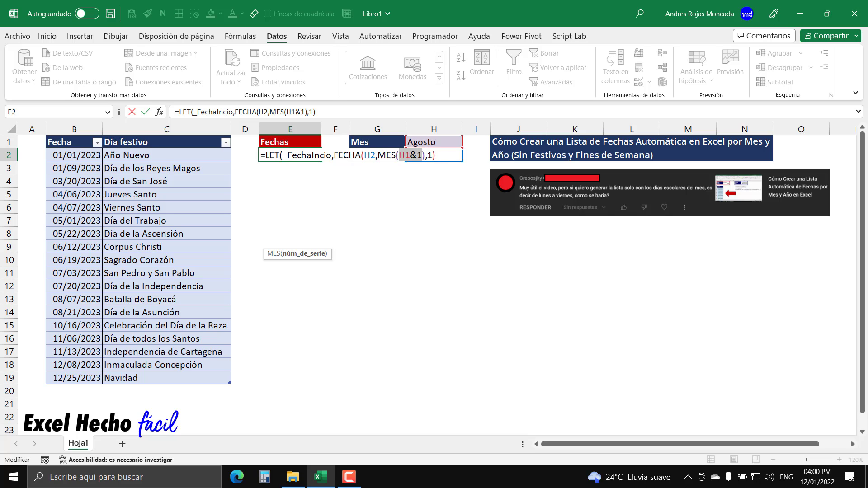
left_click_drag(382, 154, 426, 156)
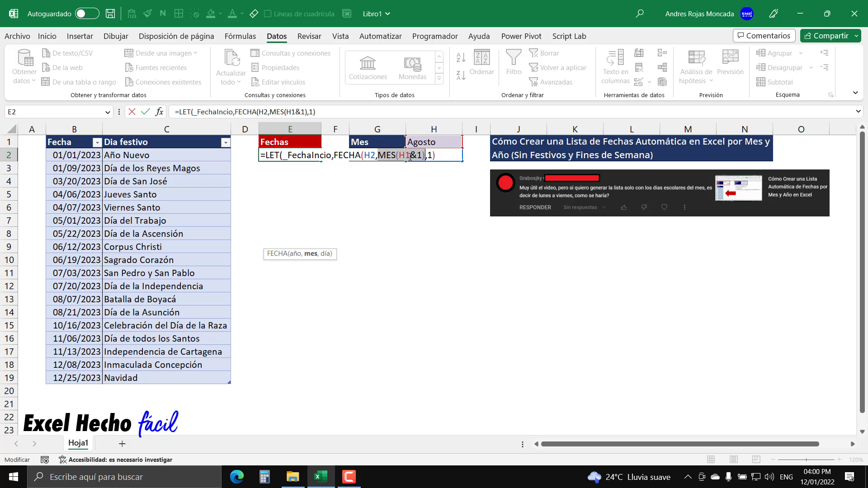
Review the year and day arguments of FECHA, evaluate FECHA(H2,MES(H1&1),1) in place, and restore the expression.
double_click(372, 154)
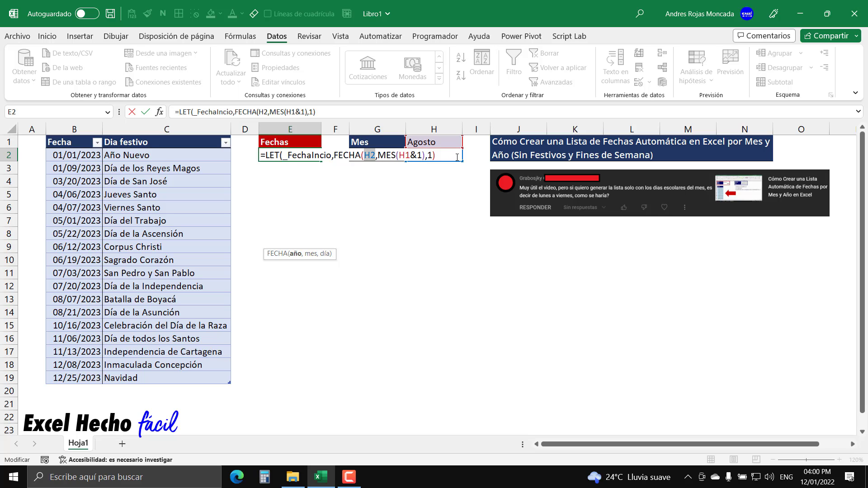
double_click(430, 155)
left_click(439, 155)
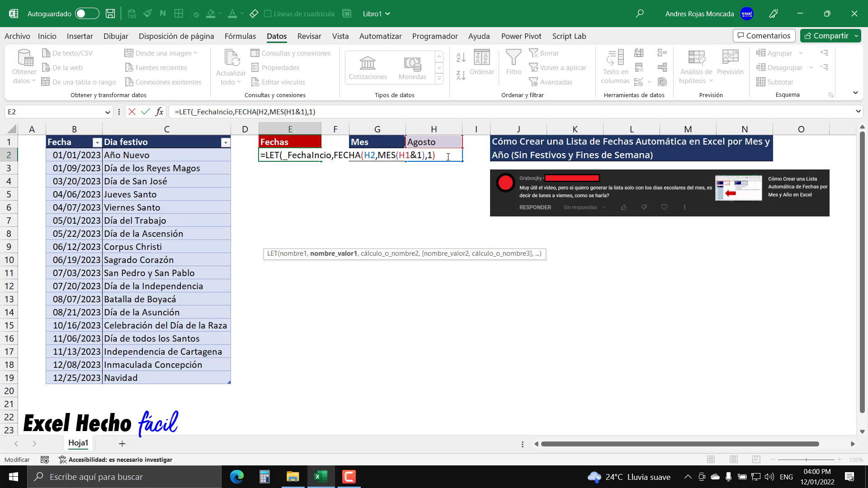
left_click_drag(447, 157, 334, 156)
key("F9")
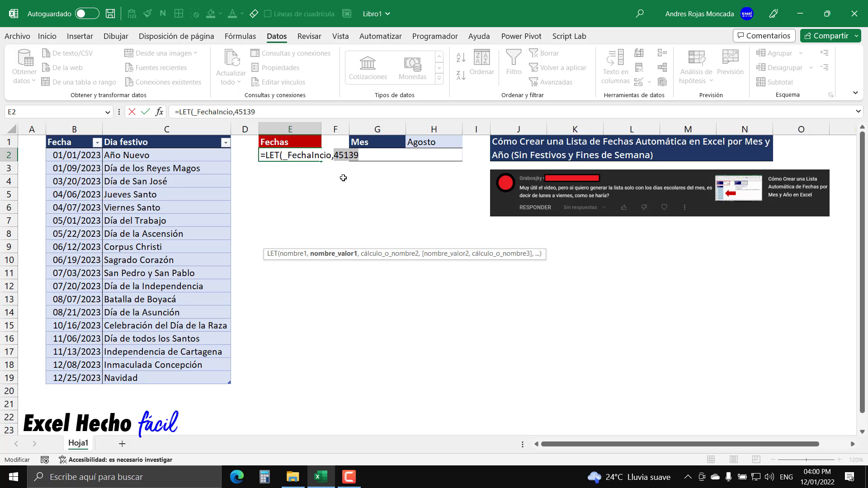
key("ctrl+z")
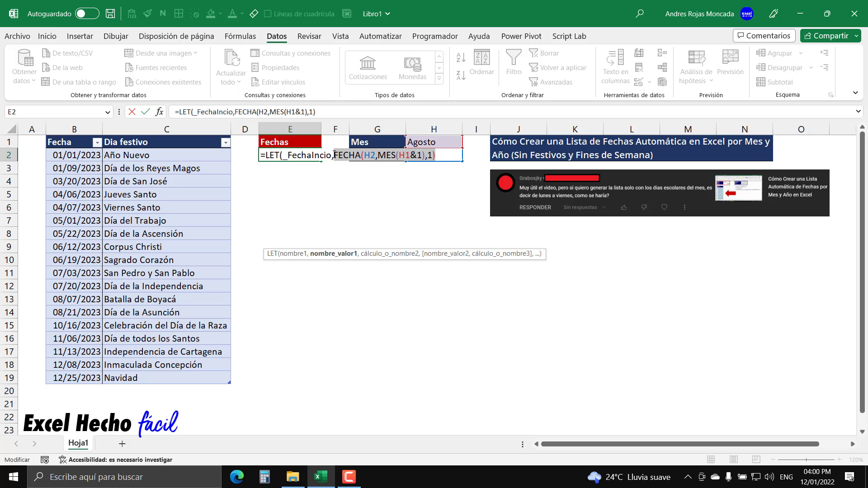
left_click_drag(334, 154, 440, 153)
left_click(440, 153)
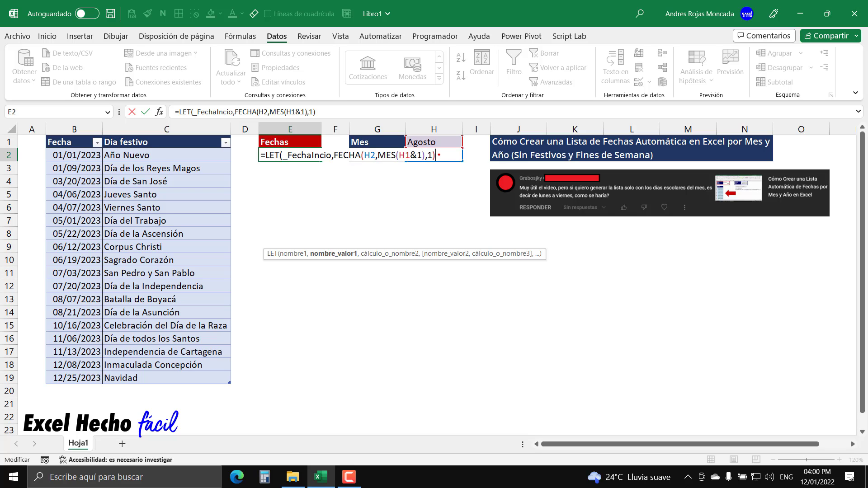
mouse_move(437, 156)
left_mouse_down()
mouse_move(445, 154)
mouse_move(411, 117)
mouse_move(332, 129)
mouse_move(315, 146)
left_mouse_up()
Declare a second LET variable named _FechaFin on a new line of the formula in E2.
type(",")
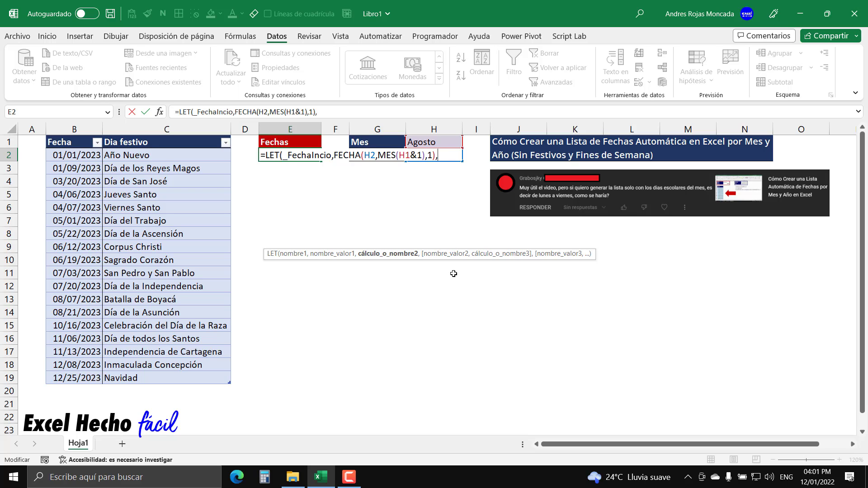
key("alt+Return")
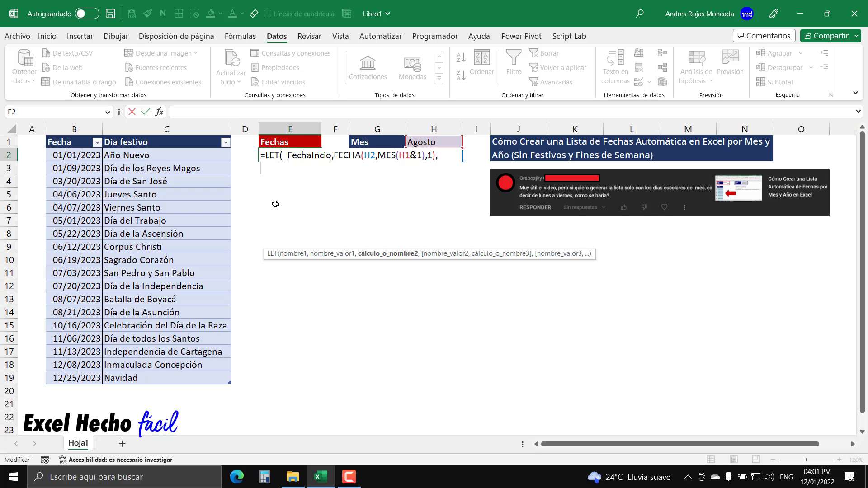
type("_Fecha")
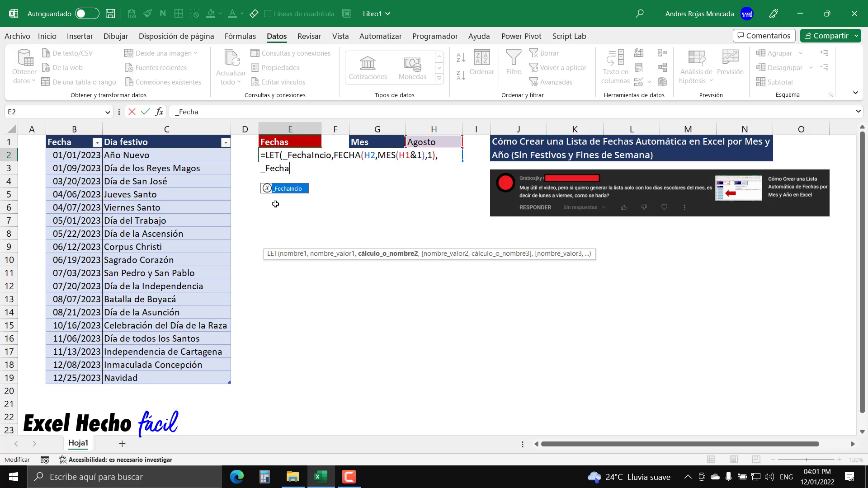
type("Fin,")
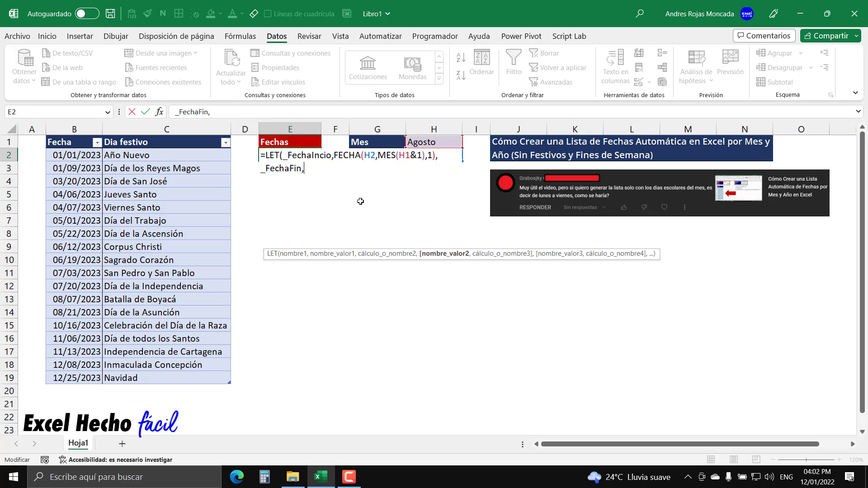
Define _FechaFin as the last day of the selected month with FIN.MES(_FechaIncio,0).
type("FIN.MES(")
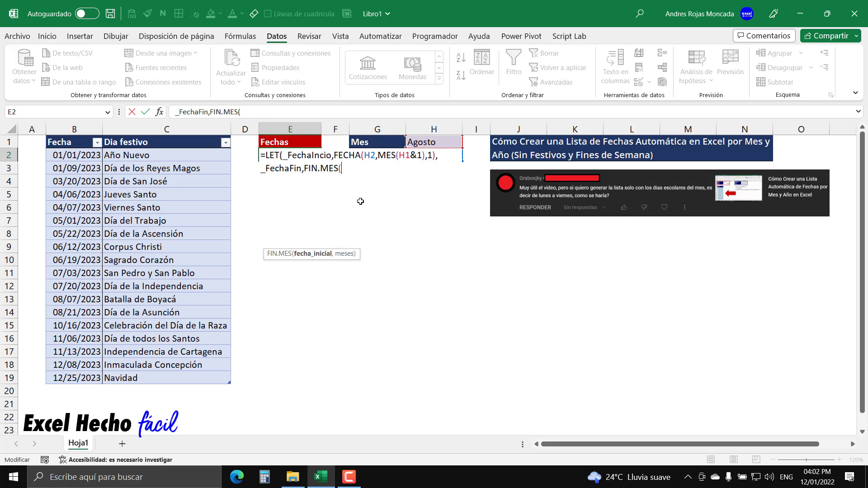
key("BackSpace")
type("(")
type("_Fe")
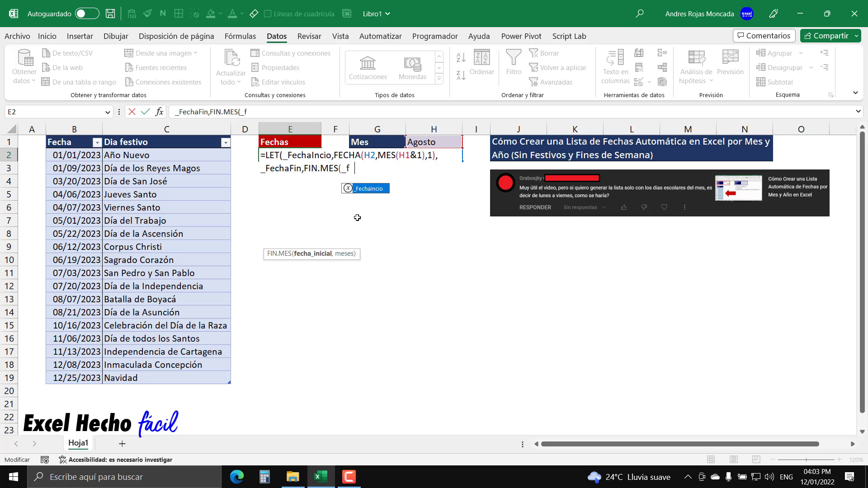
key("Tab")
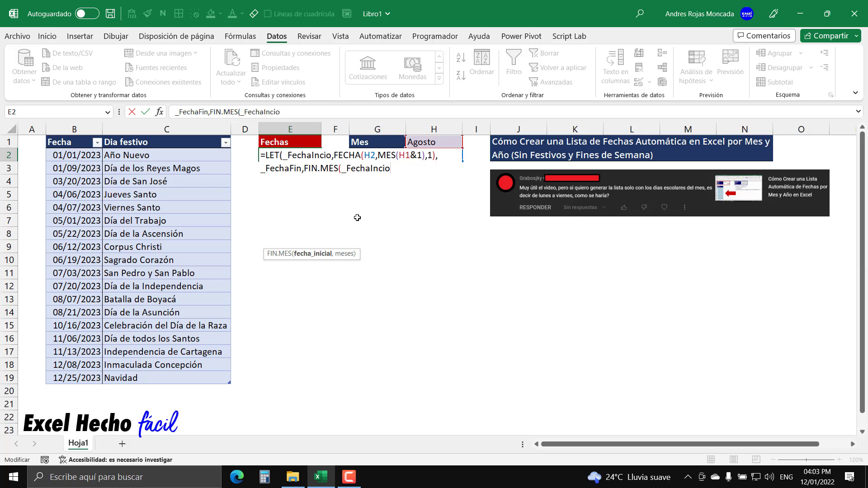
type(",")
type("0)")
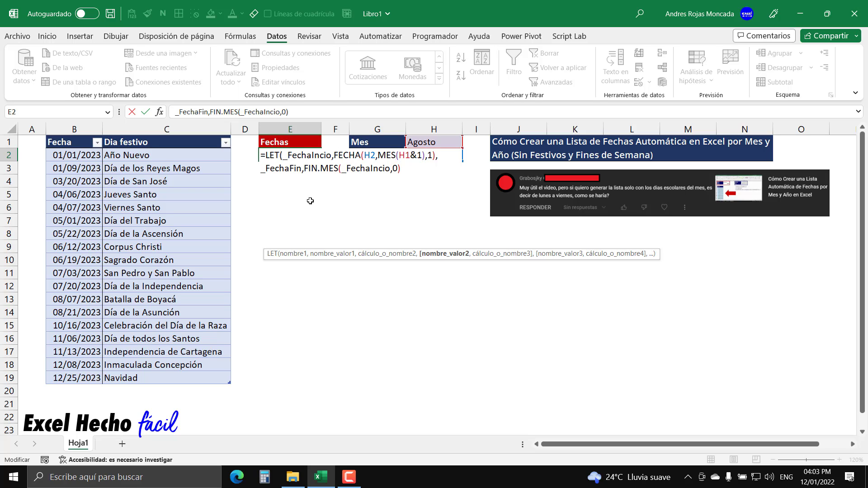
Declare a third LET variable named _ListaFechas on a new line of the formula.
type(",")
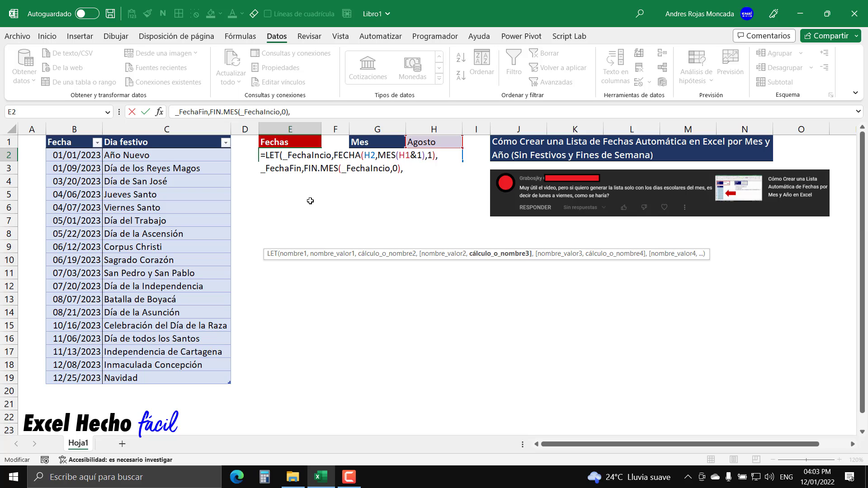
key("alt+Return")
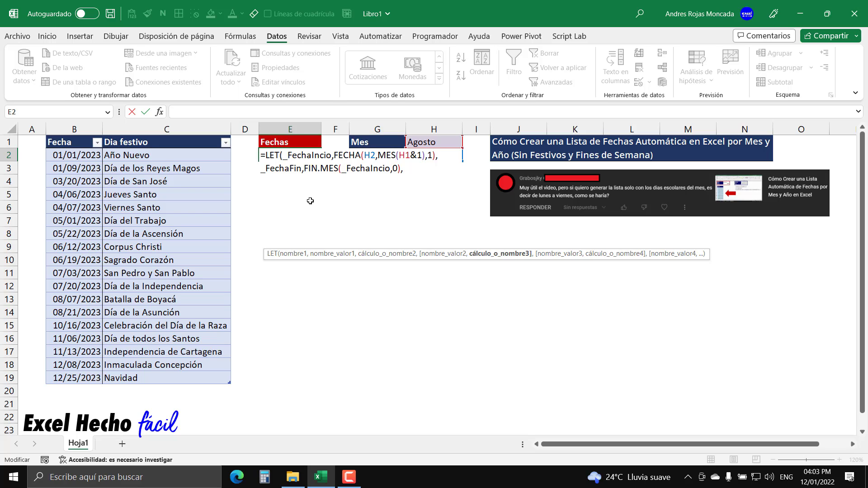
type("_")
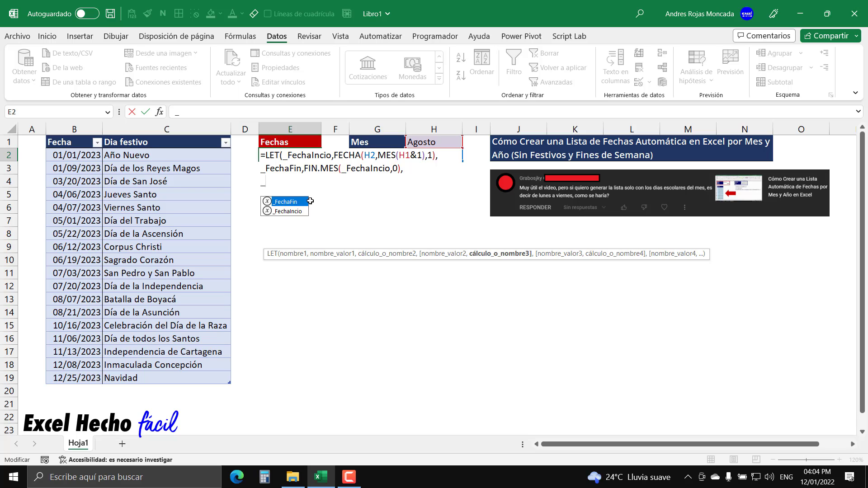
type("List")
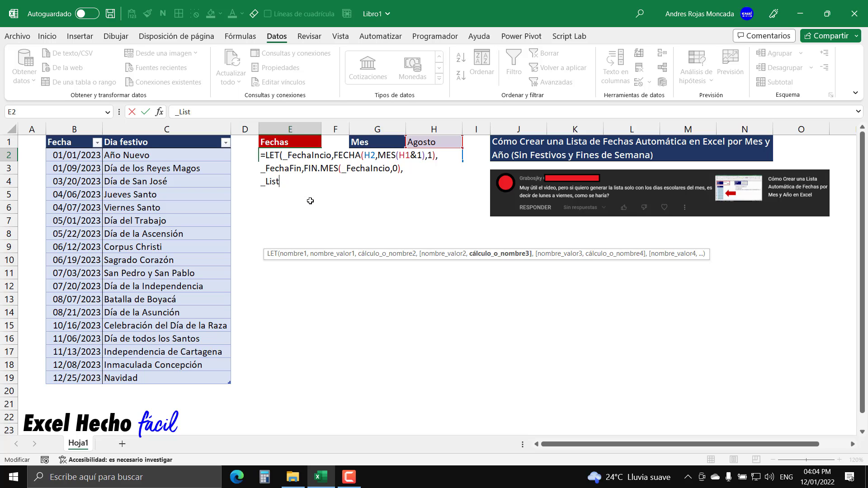
type("aFechas,")
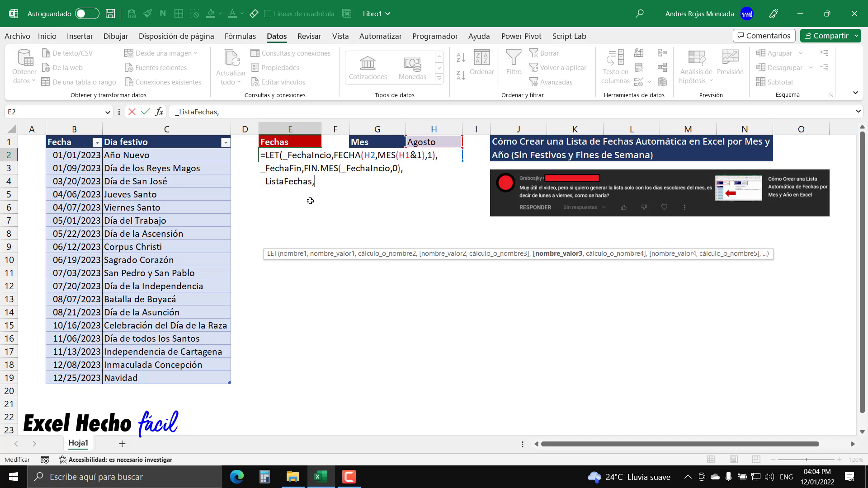
Start the _ListaFechas value with the SECUENCIA function, using _FechaFin-_FechaIncio+1 as the number of rows.
type("sec")
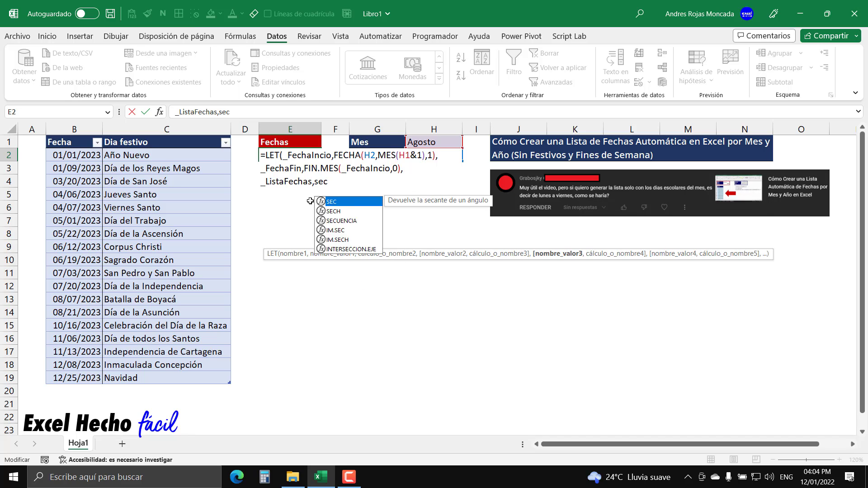
key("Tab")
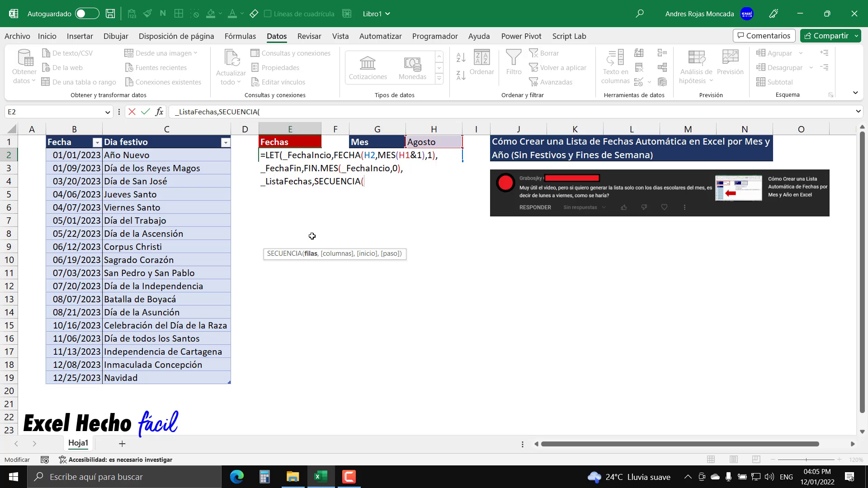
type("_FechaFin-_fe")
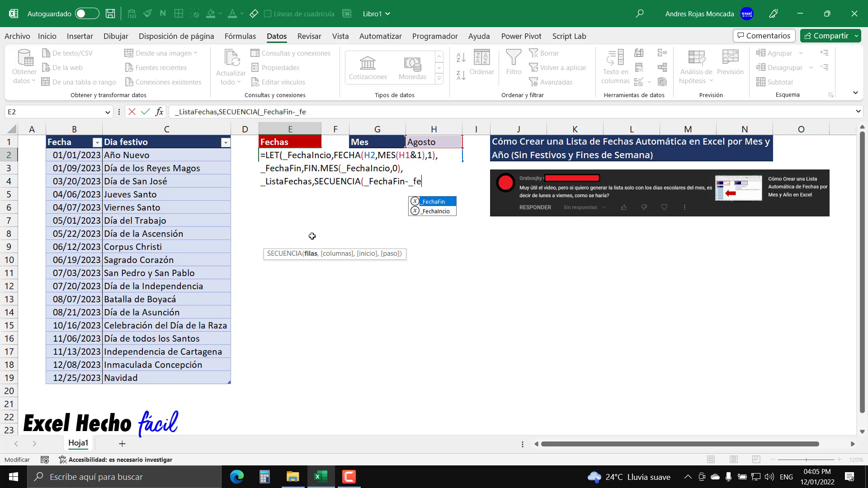
key("Down")
key("Tab")
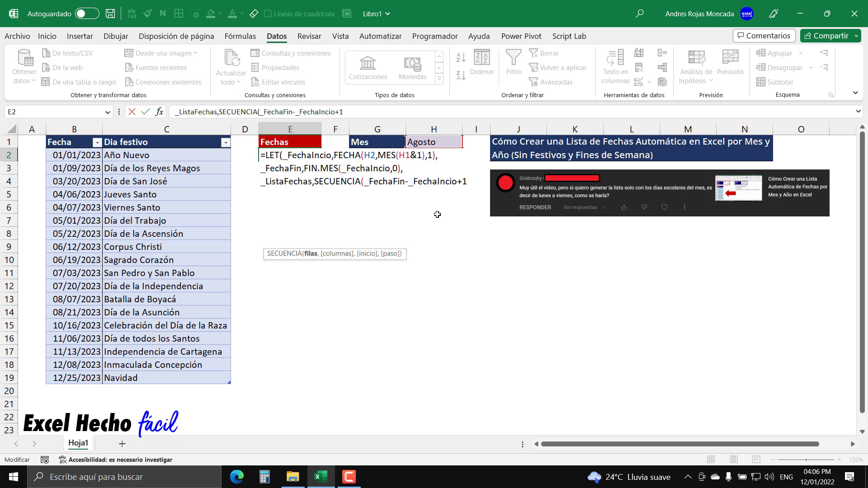
Complete SECUENCIA with 1 column, _FechaIncio as the start value and a step of 1.
type(",")
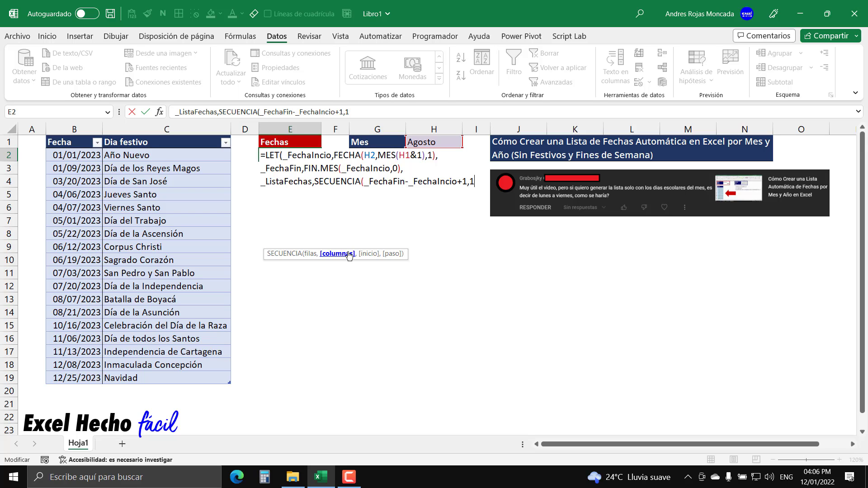
type("1,")
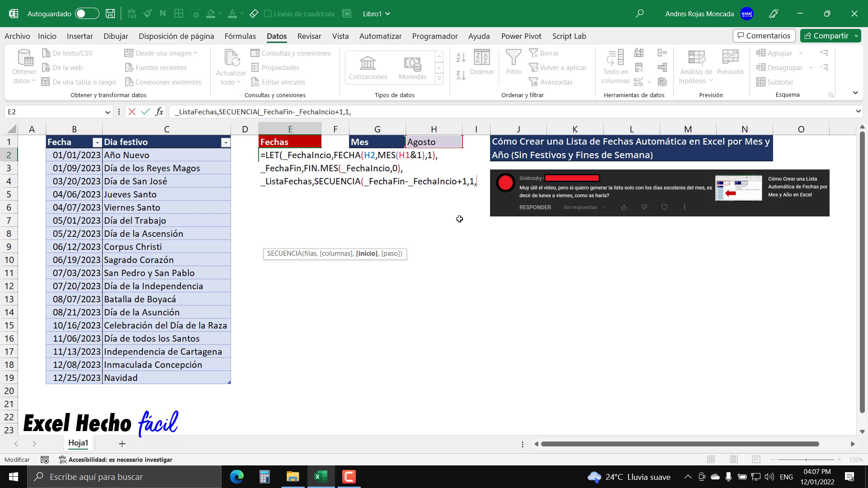
type("_fe")
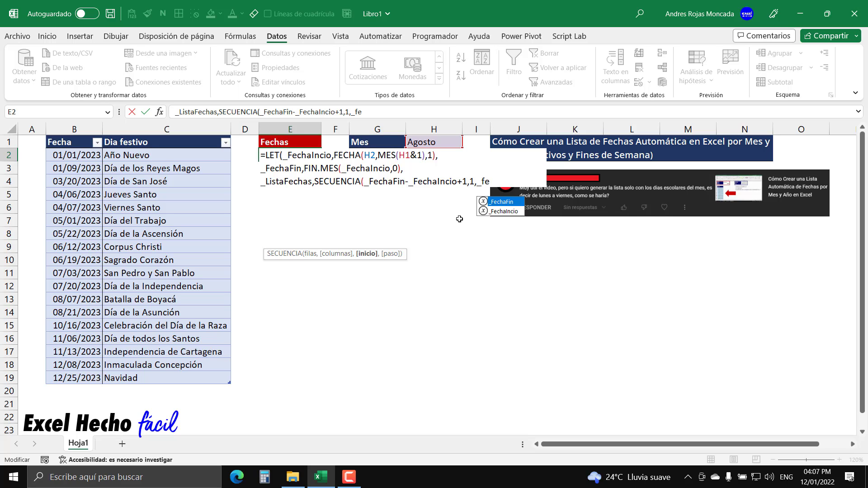
key("Down")
key("Tab")
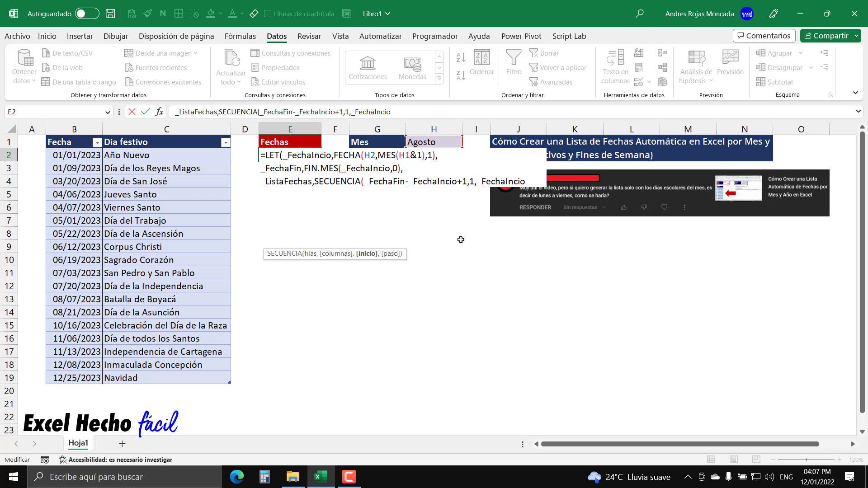
type(",1)")
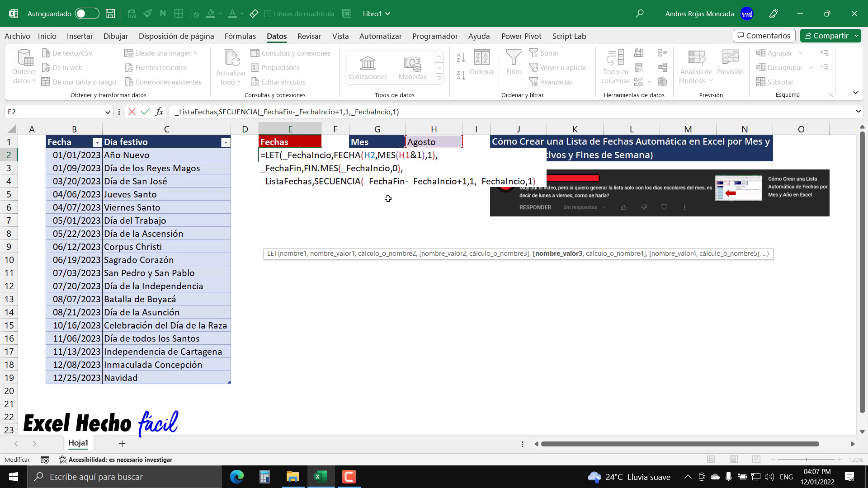
Return _ListaFechas as the final LET calculation on a new line, enter the formula, and check the full spilled list.
type(",")
key("alt+Return")
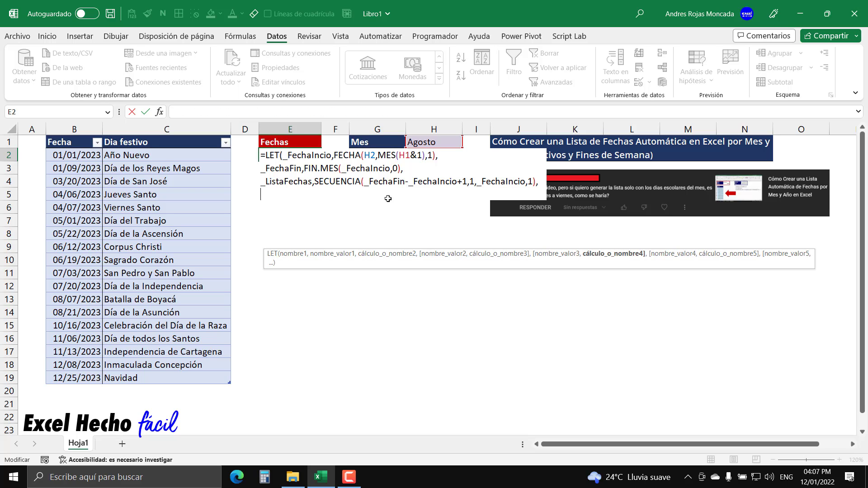
type("_lis")
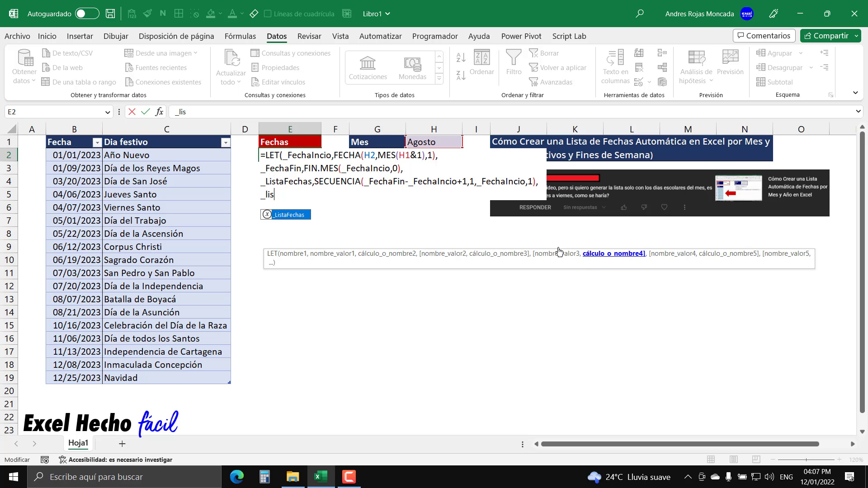
key("Tab")
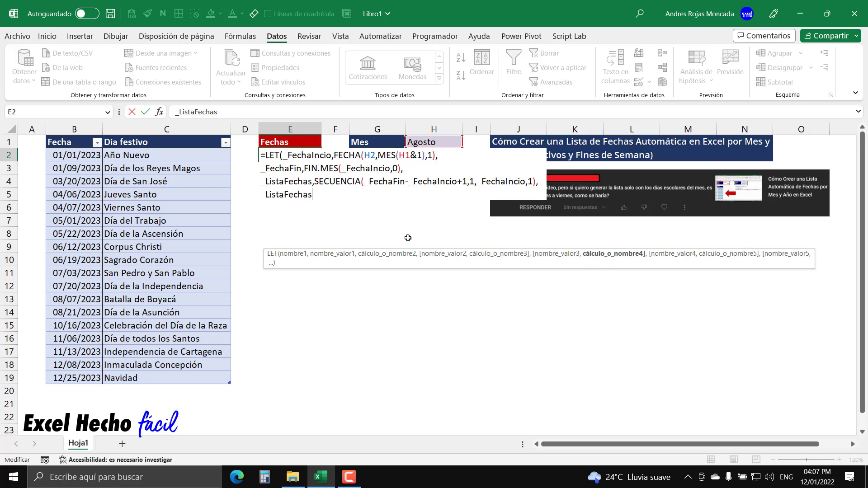
type(")")
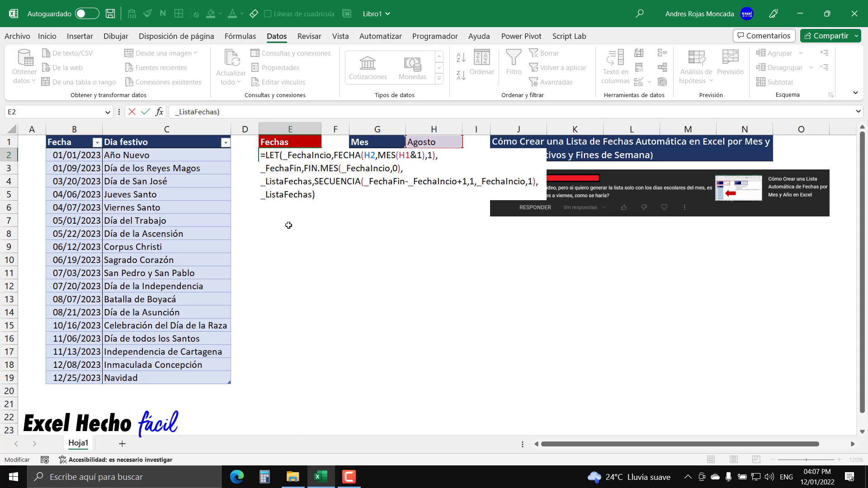
key("Return")
scroll(288, 225, "down", 5)
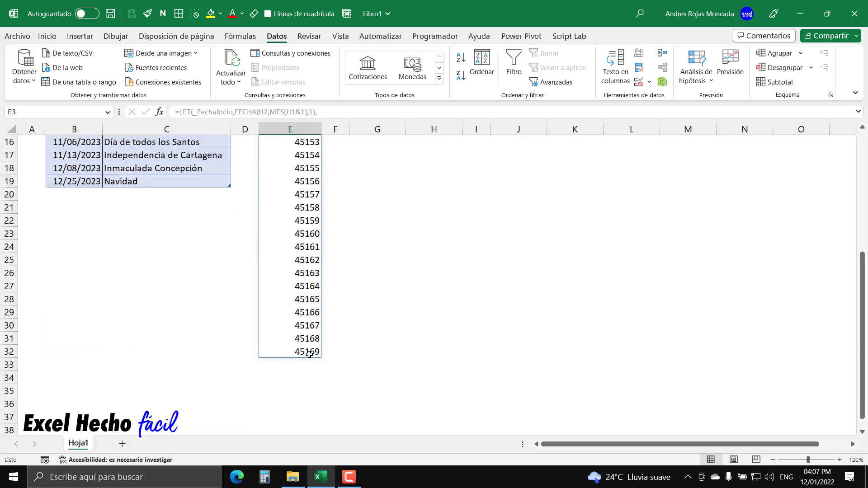
scroll(310, 354, "up", 5)
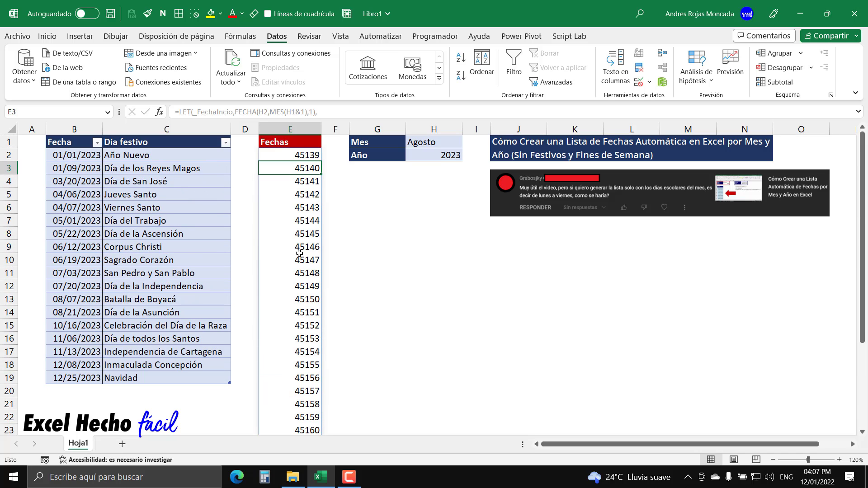
Format the whole spilled list of serial numbers starting in E2 as Fecha with the *03/14/2012 type.
left_click(290, 155)
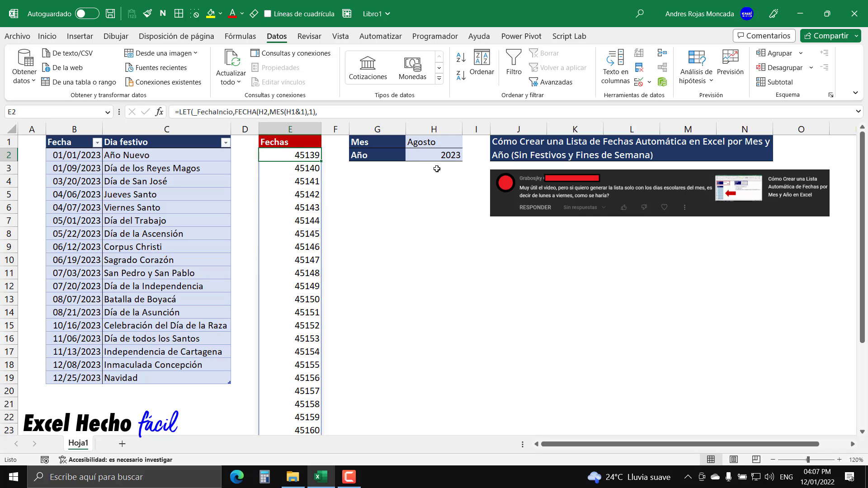
key("ctrl+shift+Down")
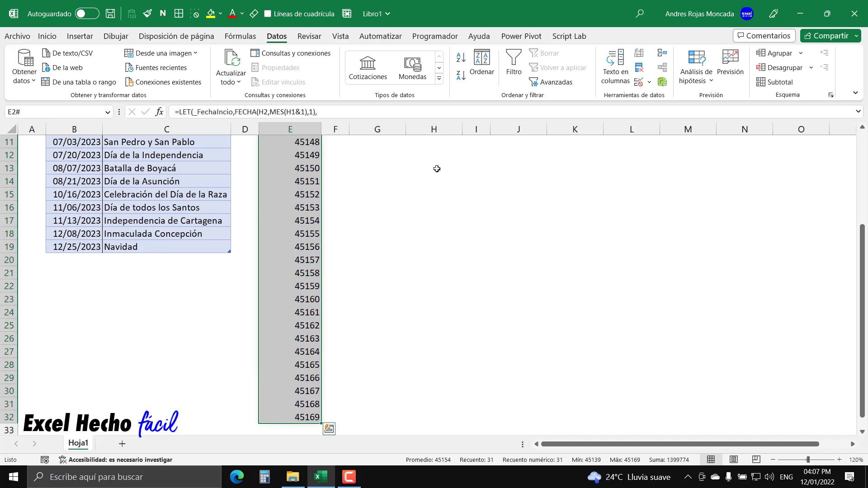
scroll(437, 169, "up", 4)
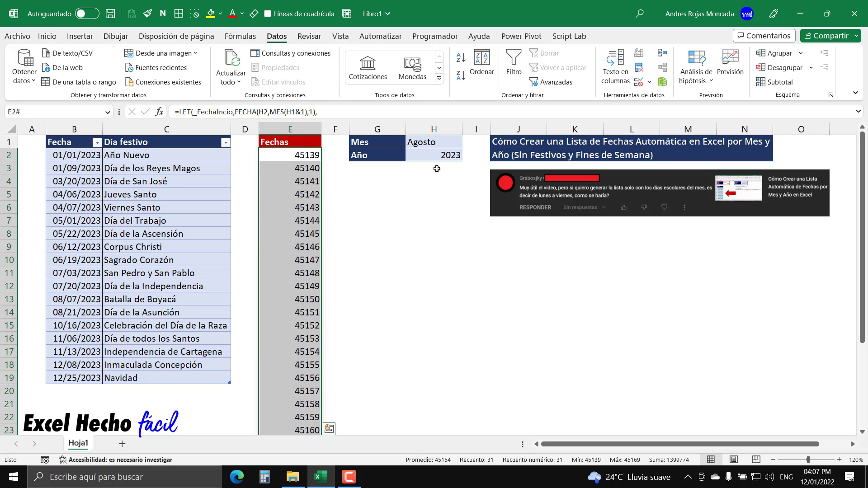
key("ctrl+1")
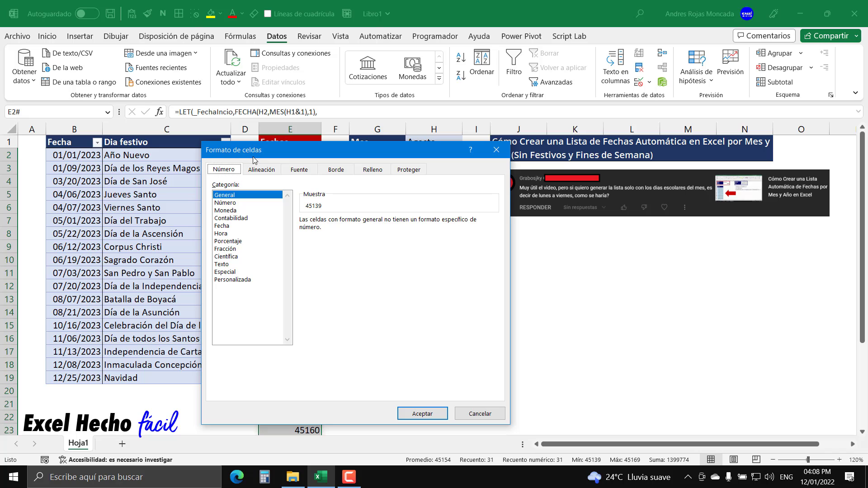
left_click(229, 226)
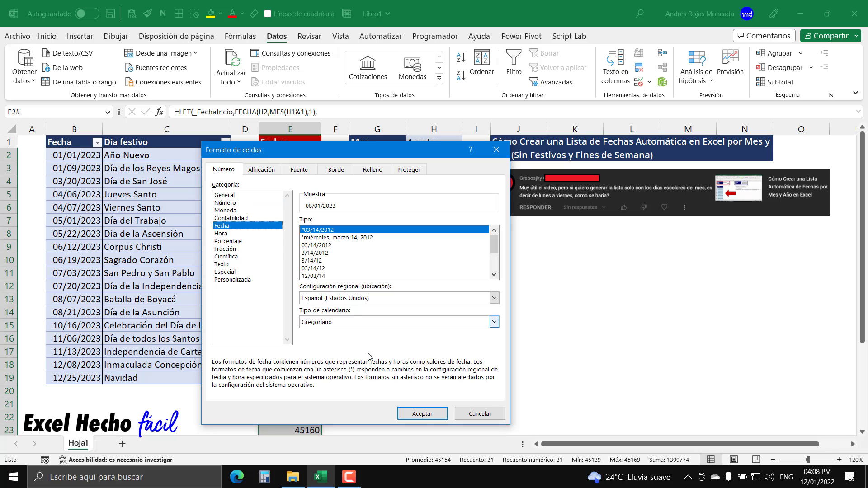
left_click(422, 413)
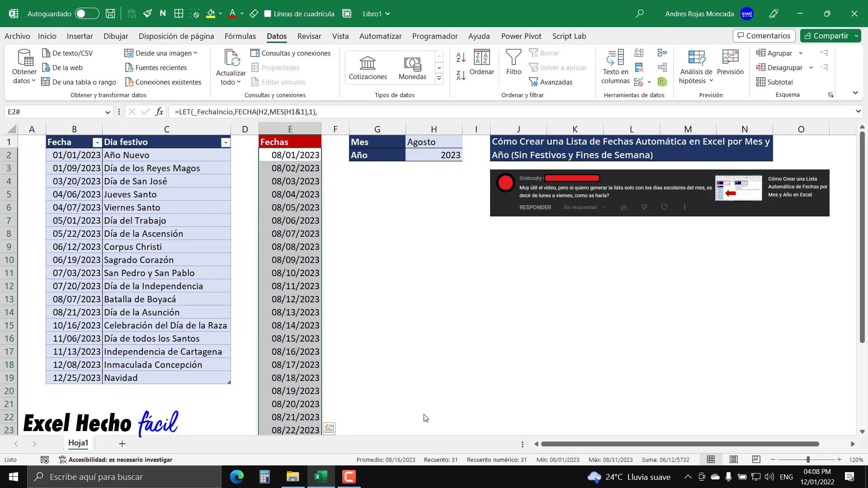
Examine the Fechas list from its first to its last date against the chosen month and year.
left_click(303, 158)
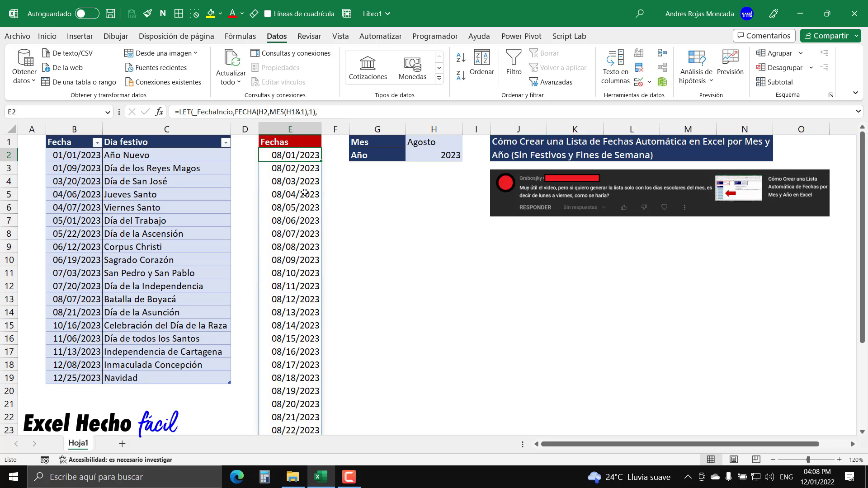
key("ctrl+shift+Down")
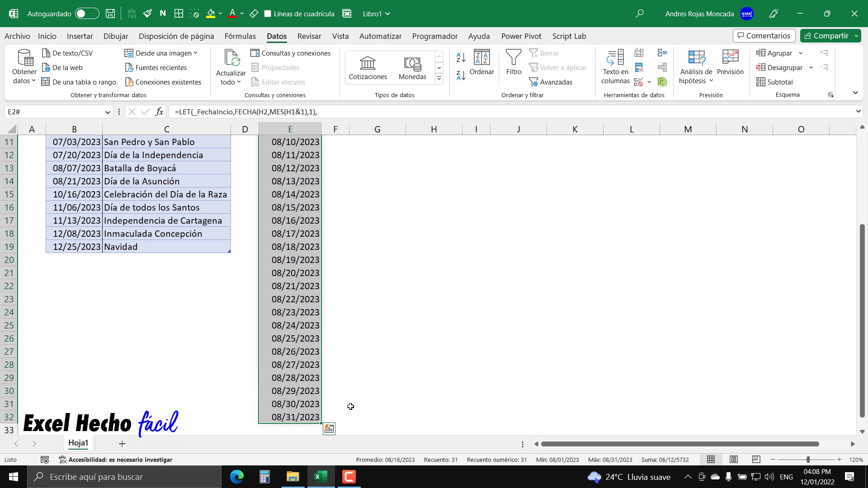
key("ctrl+Up")
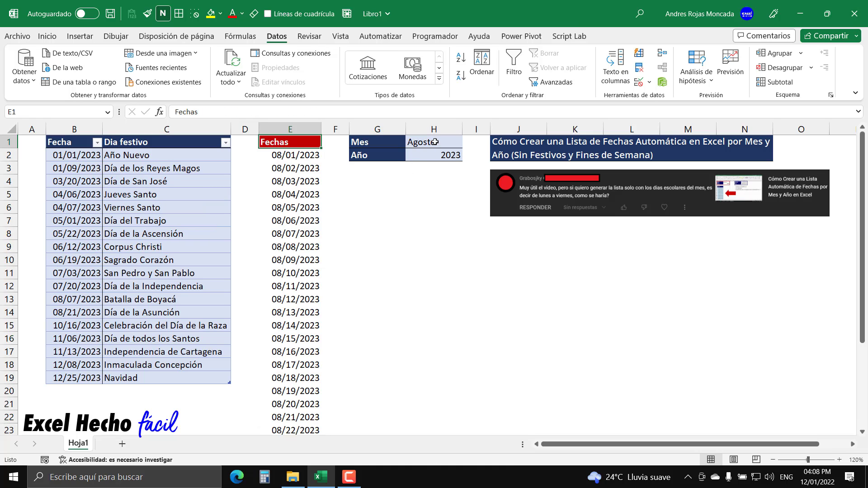
left_click(435, 142)
left_click(434, 155)
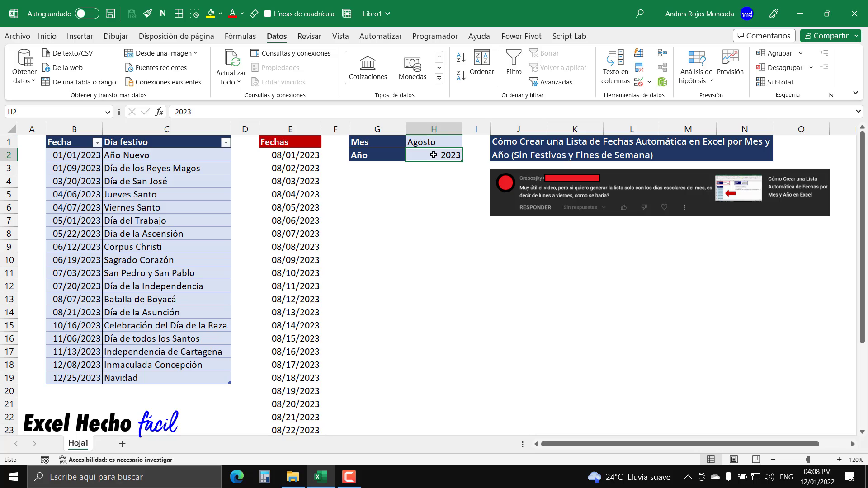
left_click(302, 156)
key("ctrl+Down")
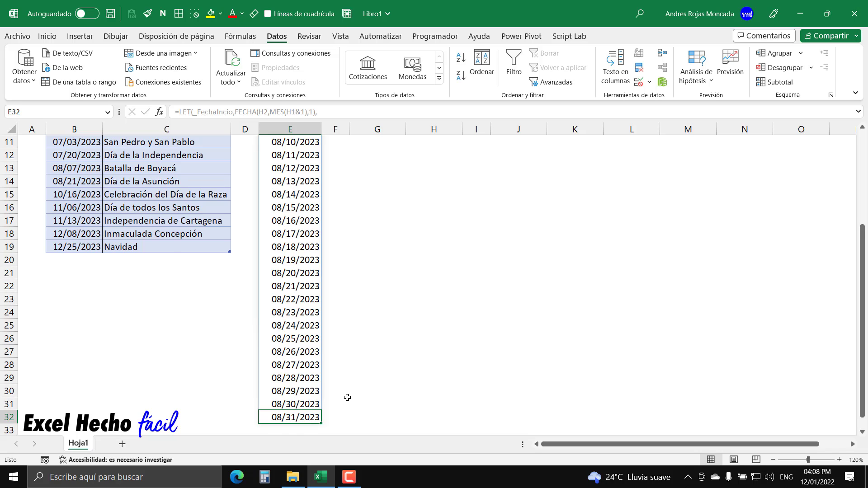
key("ctrl+Up")
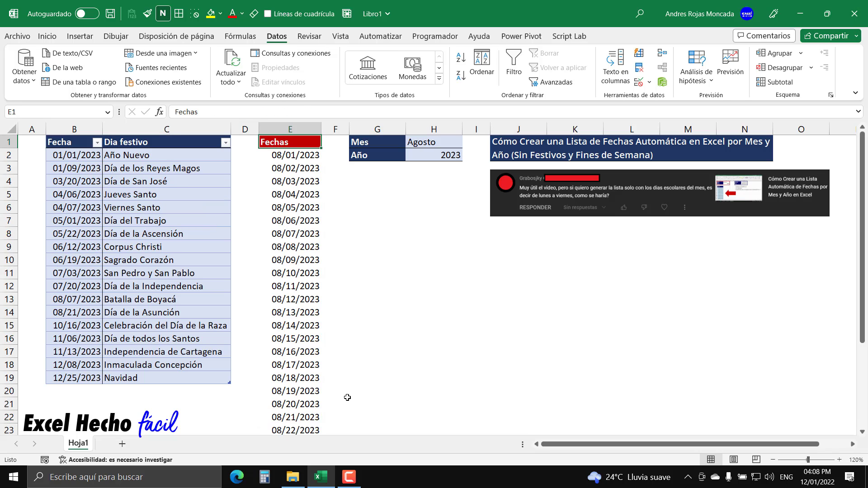
Edit the LET formula in E2 and remove the final _ListaFechas calculation with its closing parenthesis.
left_click(285, 155)
key("F2")
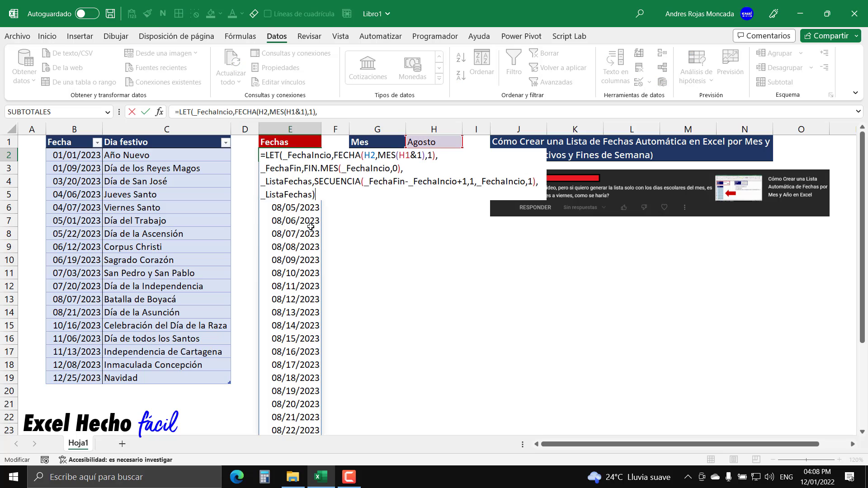
left_click_drag(328, 192, 262, 195)
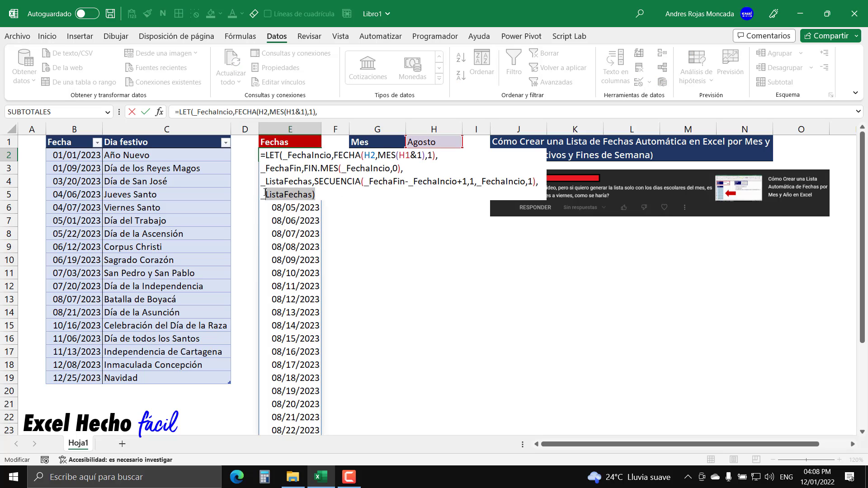
key("BackSpace")
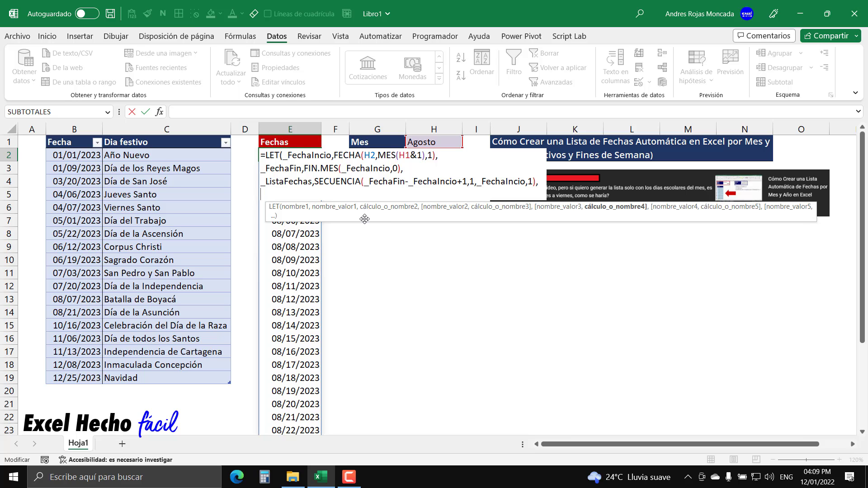
left_click_drag(365, 215, 450, 285)
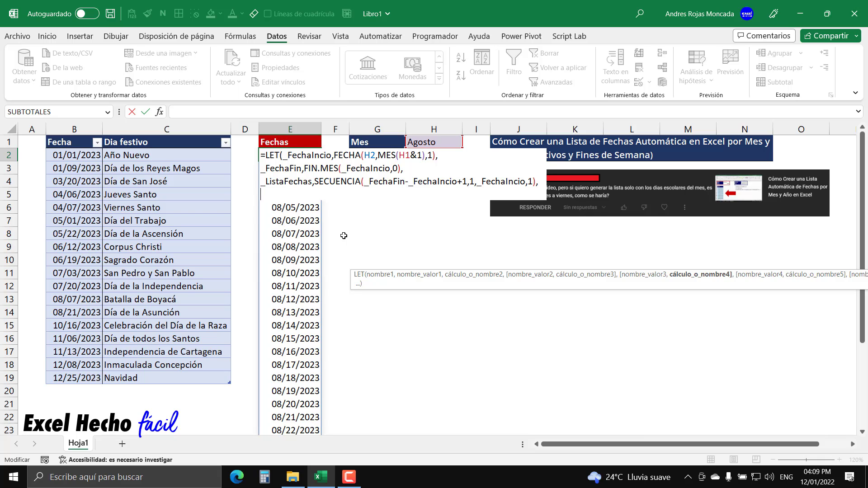
Declare a fourth LET variable named _DiaSemana on the last line of the formula.
type("_DiaSema")
key("Caps_Lock")
type("NA")
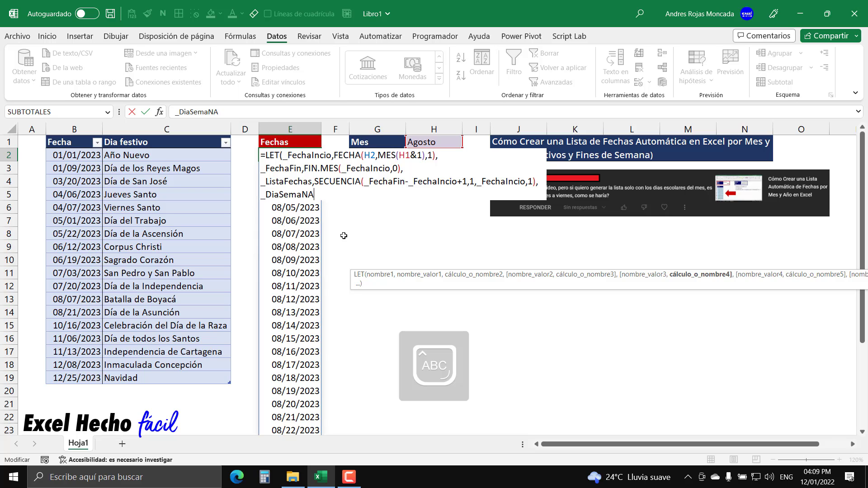
key("BackSpace")
key("BackSpace")
key("Caps_Lock")
type("na,")
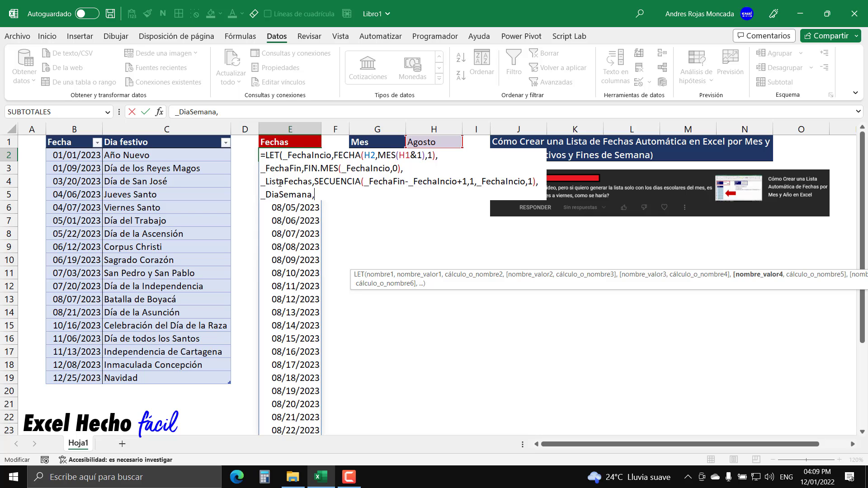
Start the _DiaSemana value with the DIASEM function, using _ListaFechas as its serial number argument.
type("dia")
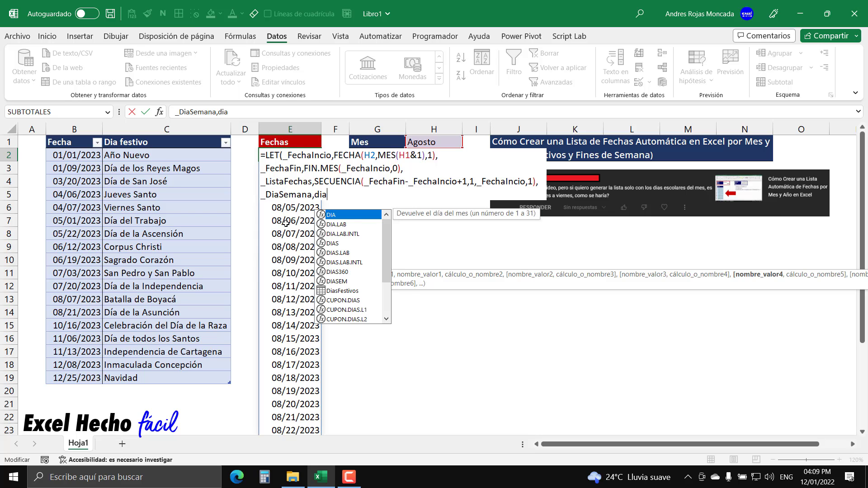
type("se")
key("Tab")
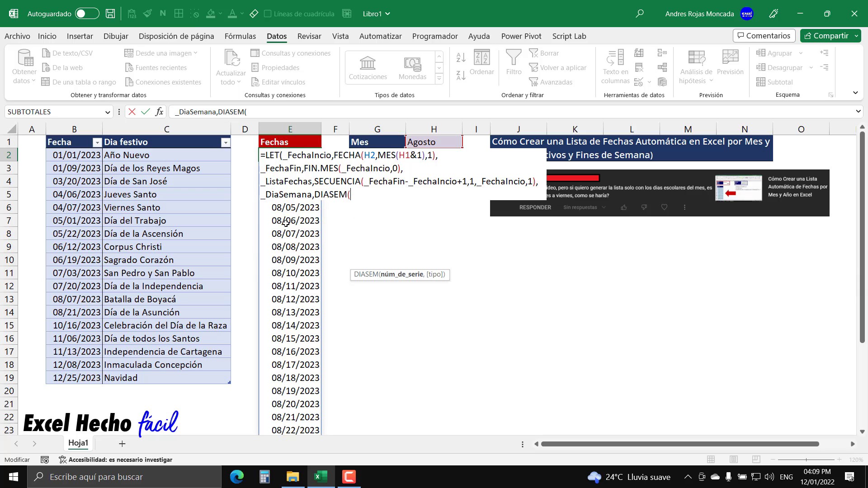
key("BackSpace")
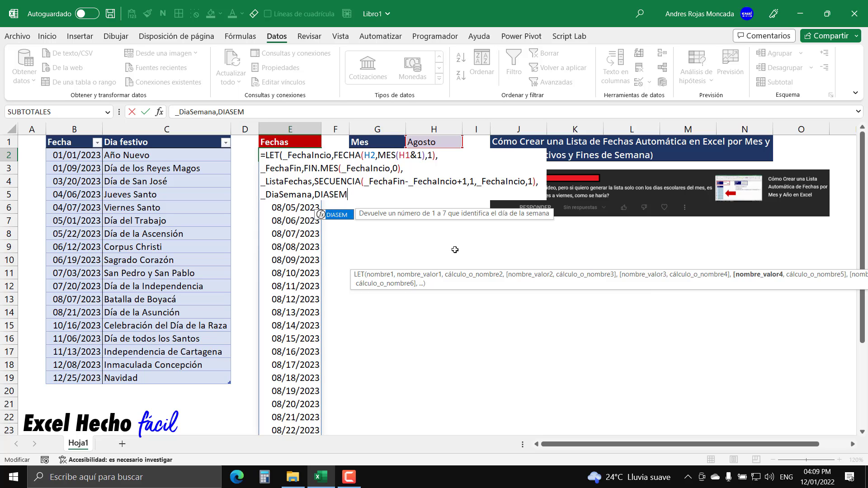
type("(")
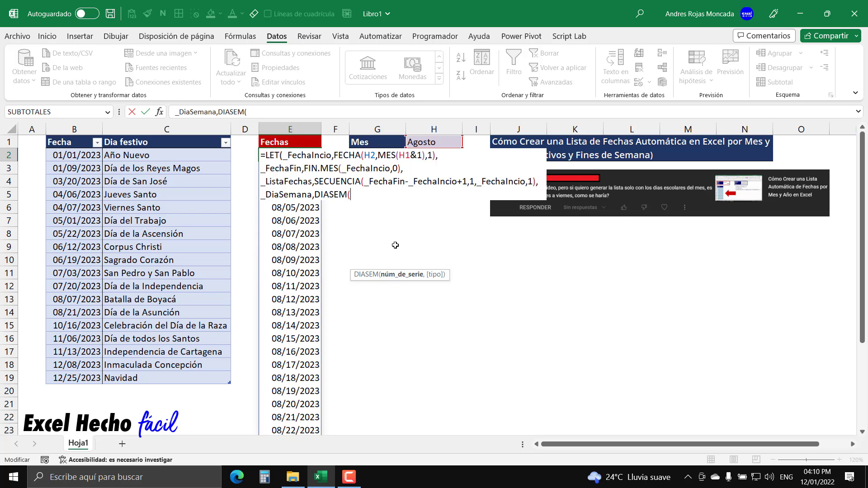
type("_")
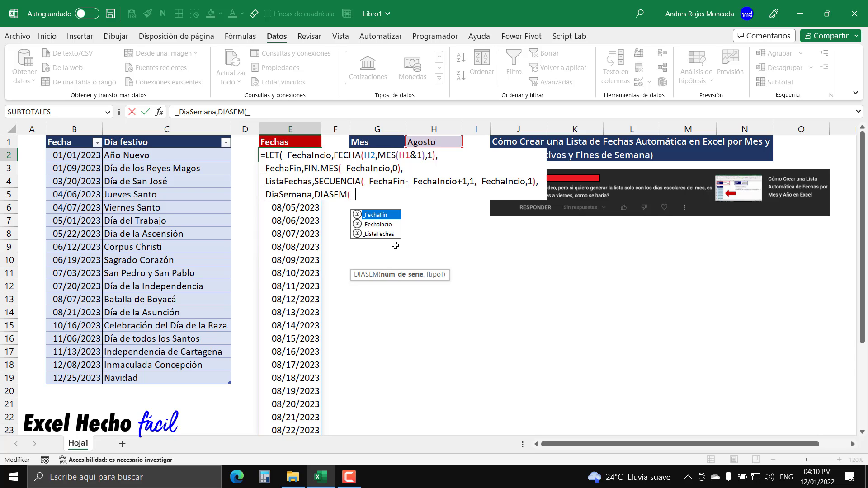
type("Li")
key("Tab")
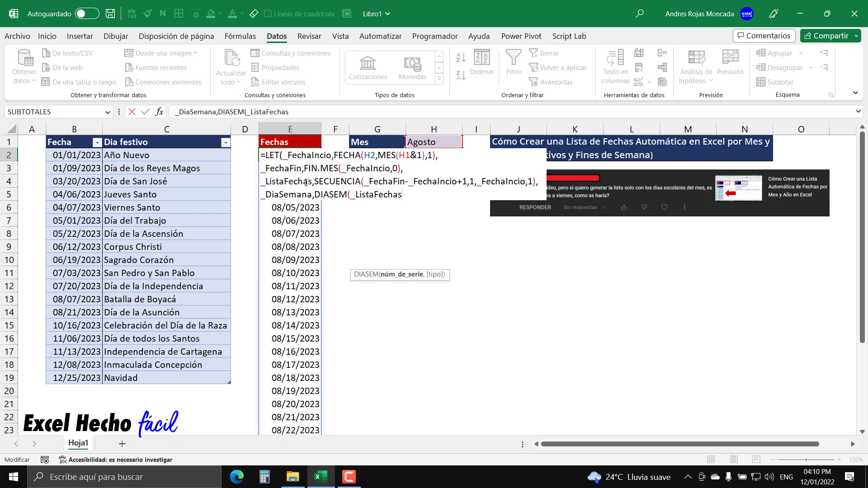
left_click_drag(312, 183, 280, 183)
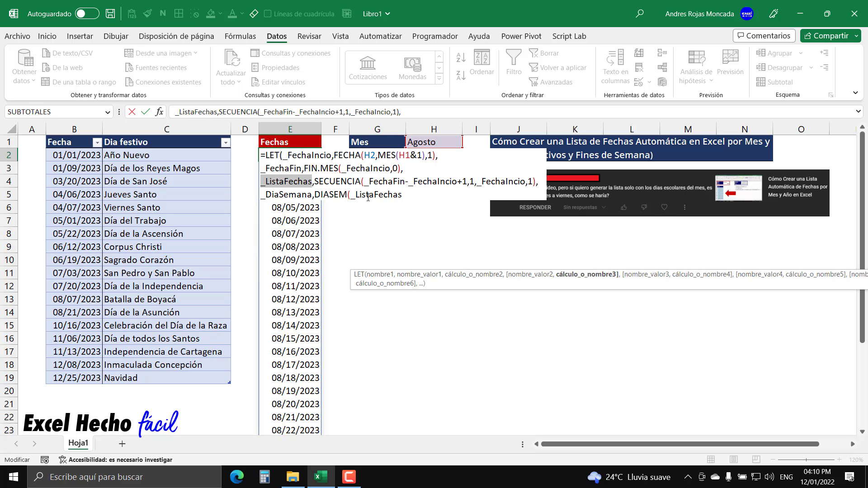
left_click(408, 193)
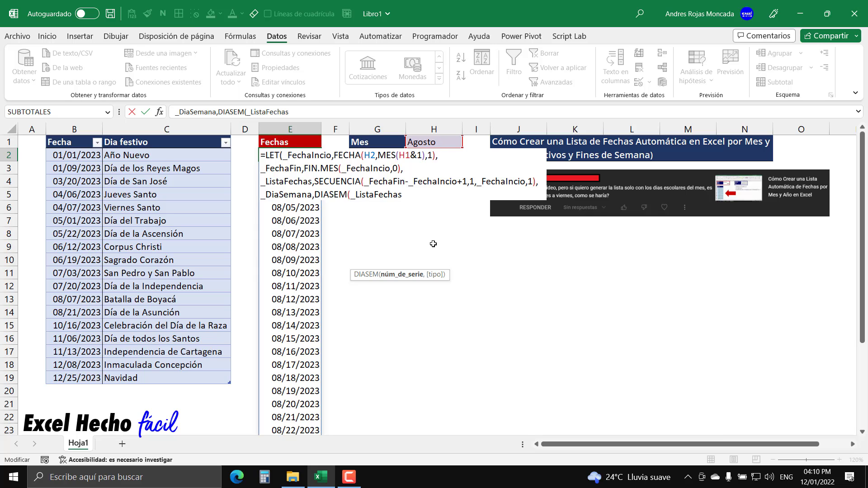
Complete DIASEM with type 2, numbering days from 1 (lunes) to 7 (domingo), and close the variable's value.
type(",")
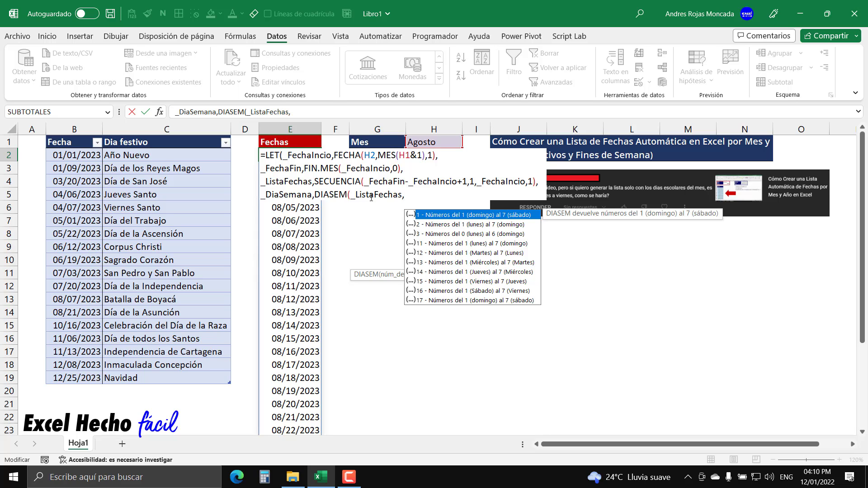
left_click(466, 225)
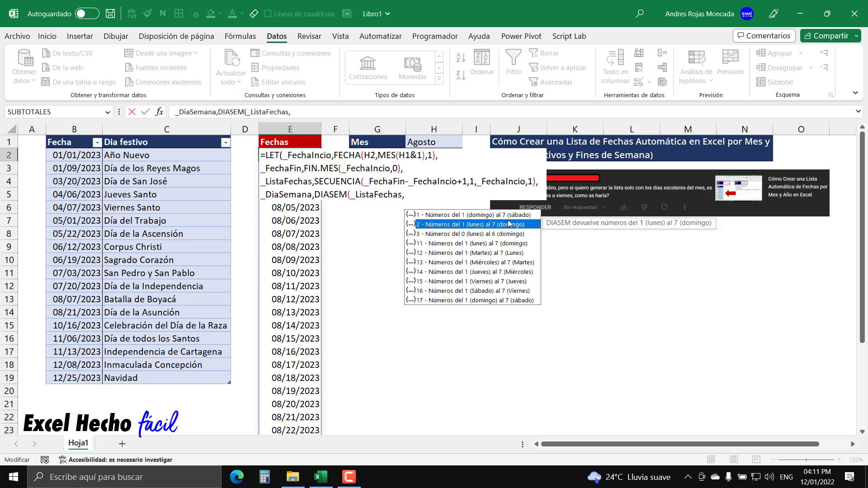
double_click(493, 225)
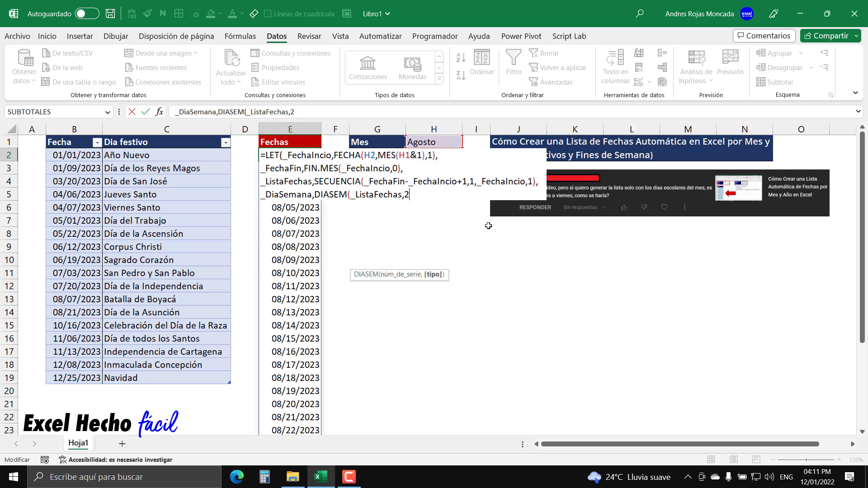
type(")")
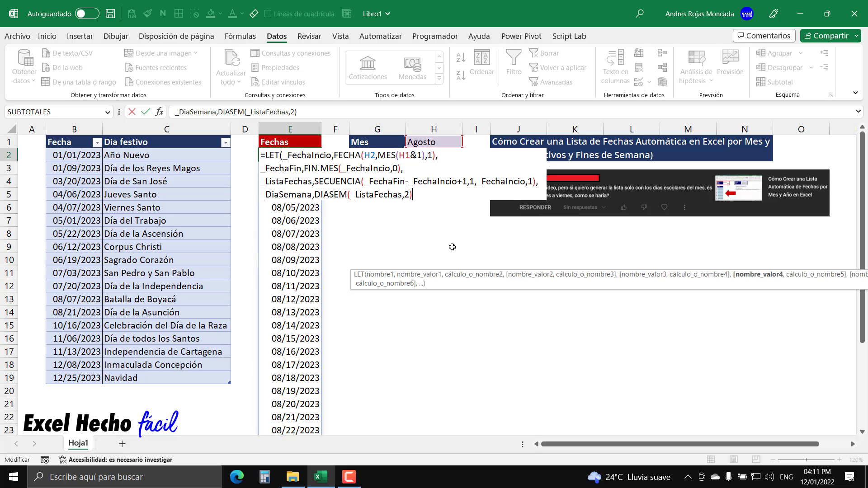
type(",")
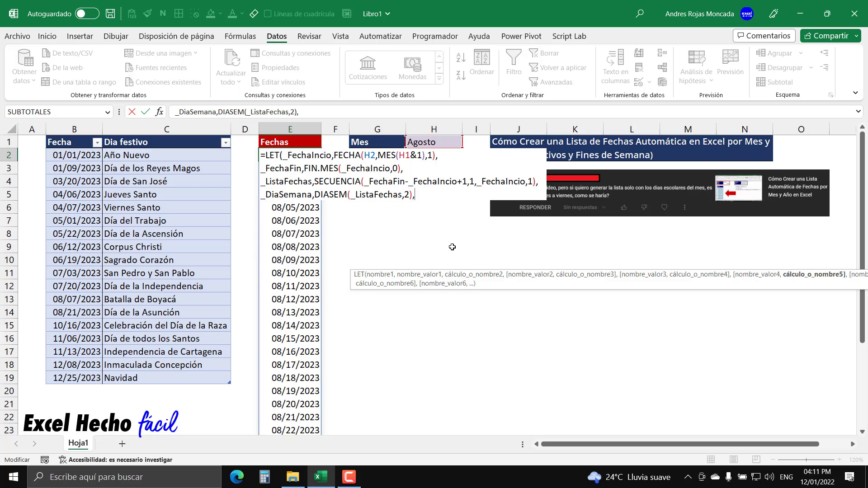
Return _DiaSemana as the final LET calculation on a new line, enter the formula, and reselect E2.
key("alt+Return")
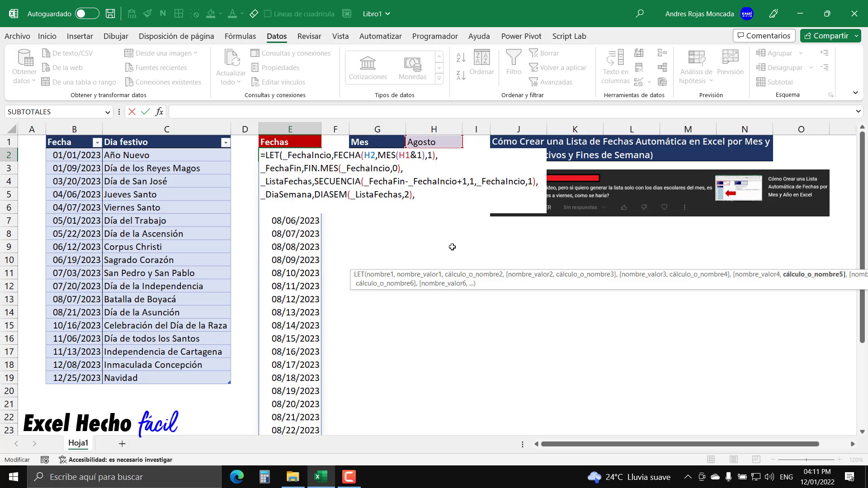
type("_DiaSemana")
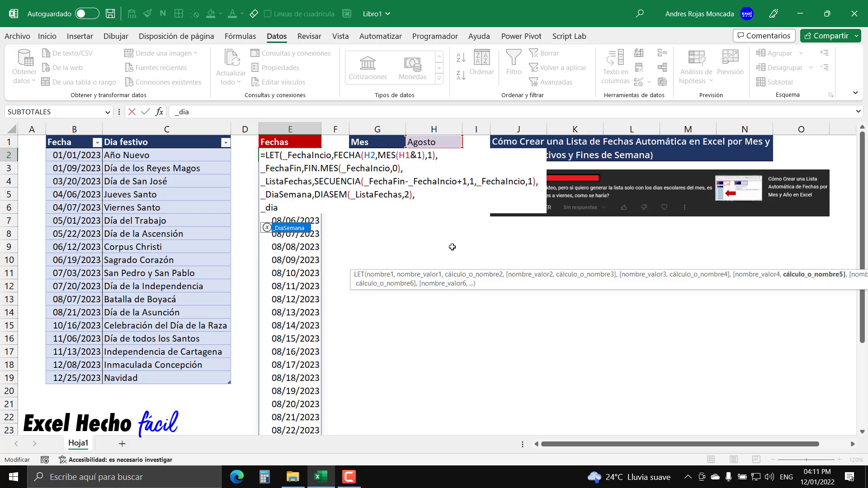
type(")")
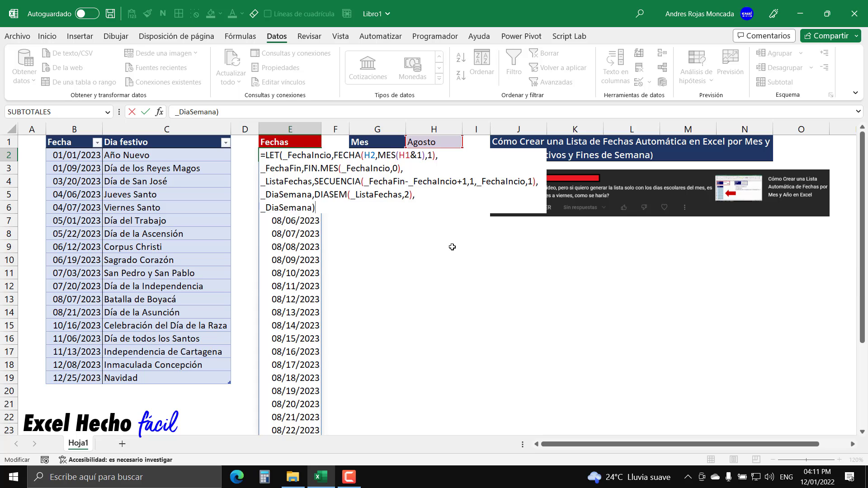
key("Return")
left_click(288, 155)
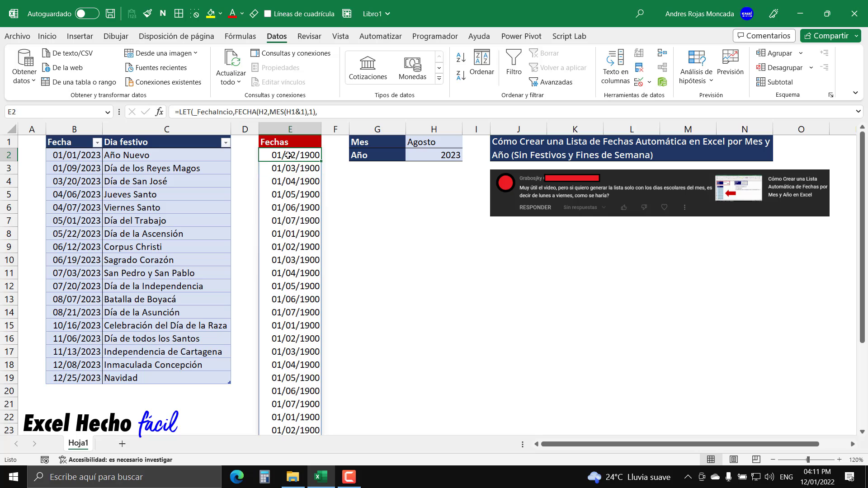
Format the whole spilled list under Fechas, starting at E2, with the General number format.
key("ctrl+shift+Down")
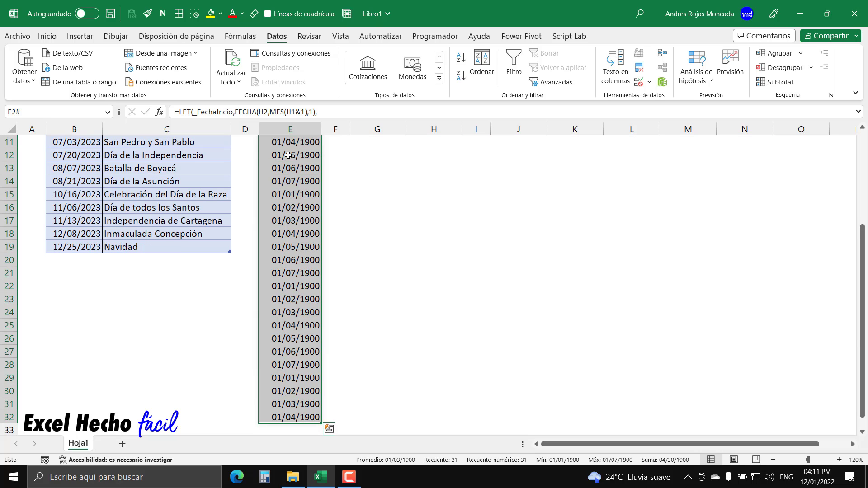
scroll(288, 155, "up", 4)
key("ctrl+1")
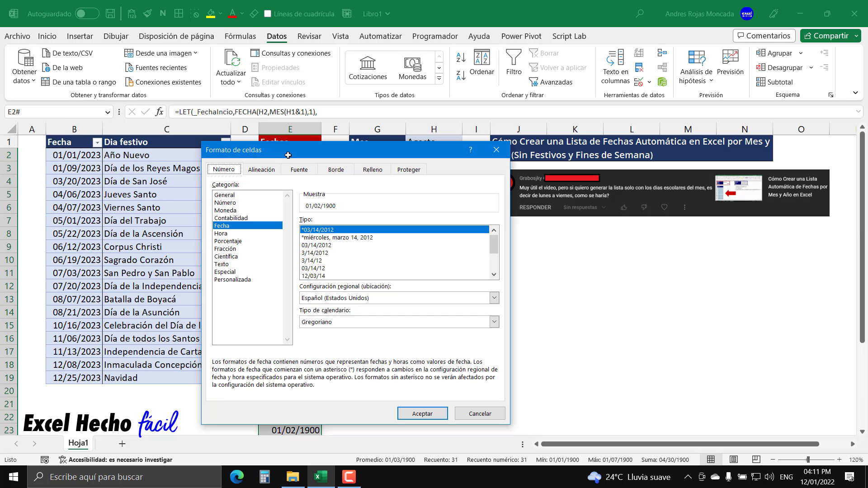
left_click(239, 195)
left_click(414, 412)
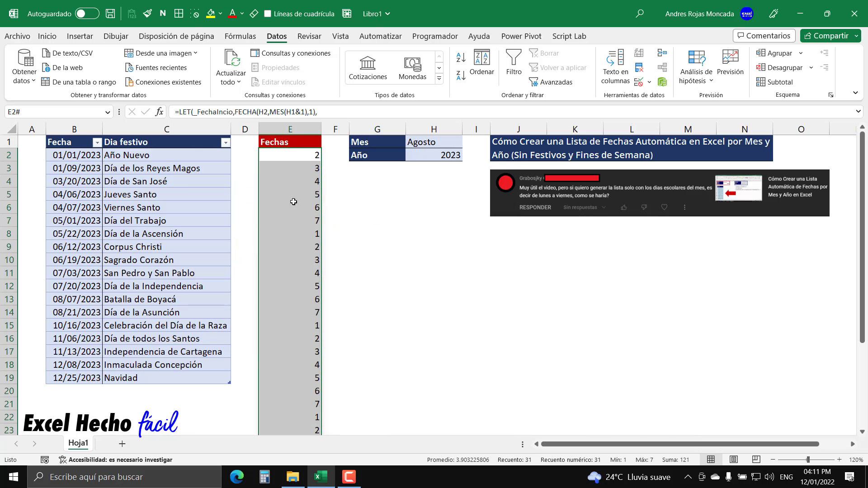
Compare the first weekday numbers under Fechas with the system calendar for August 2023.
left_click(313, 156)
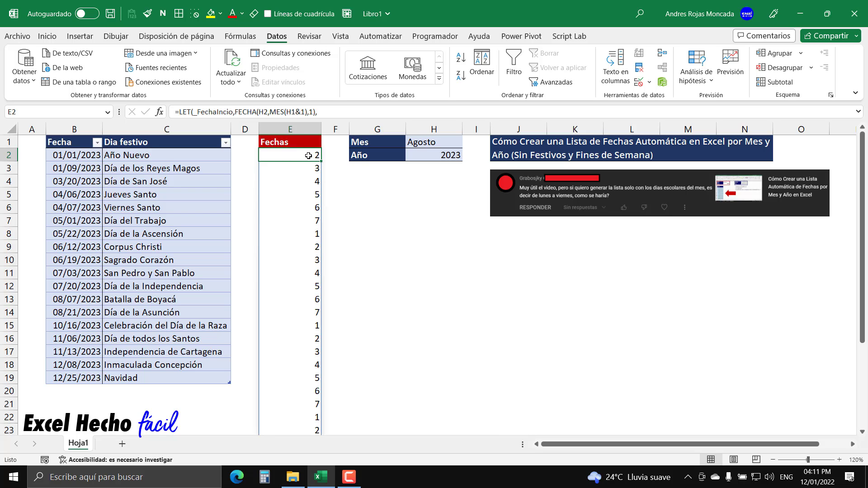
left_click(309, 170)
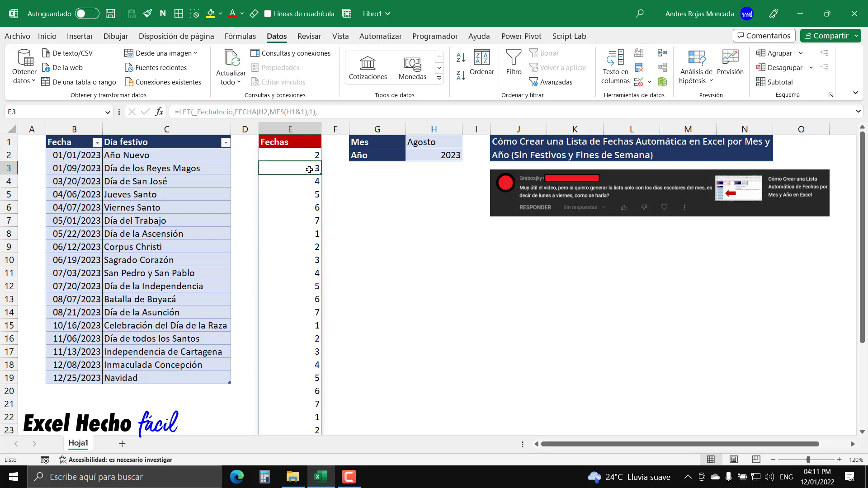
left_click(311, 155)
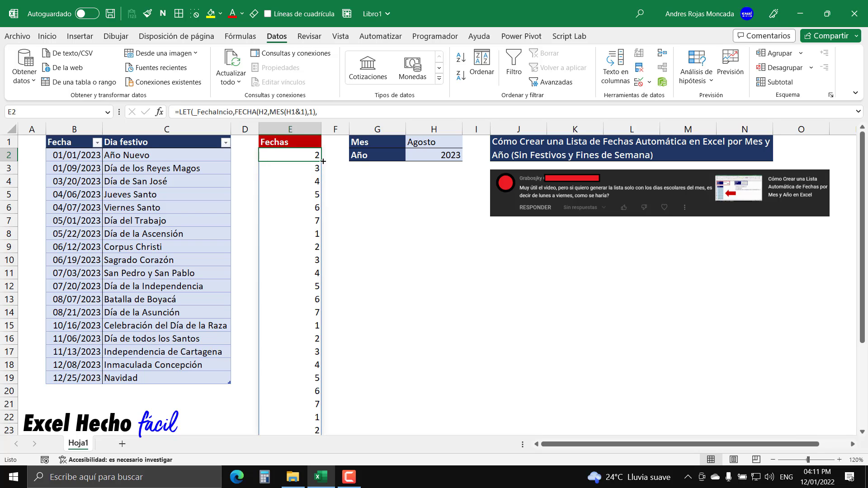
left_click(452, 208)
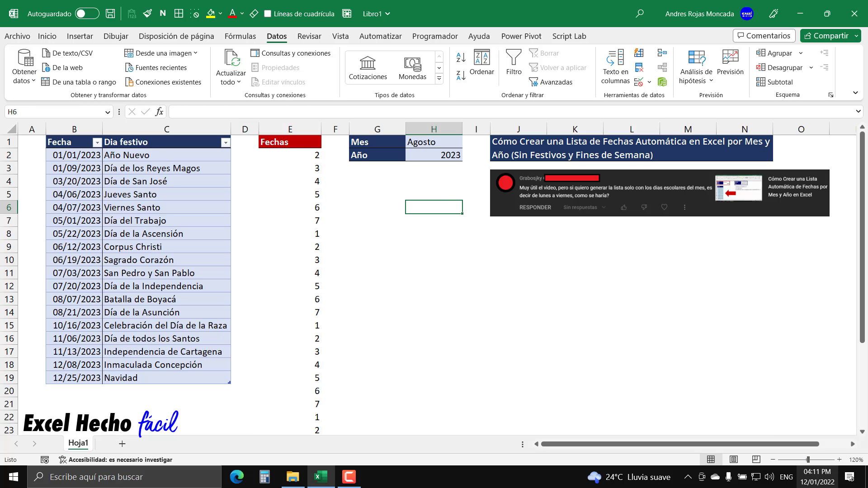
left_click(817, 477)
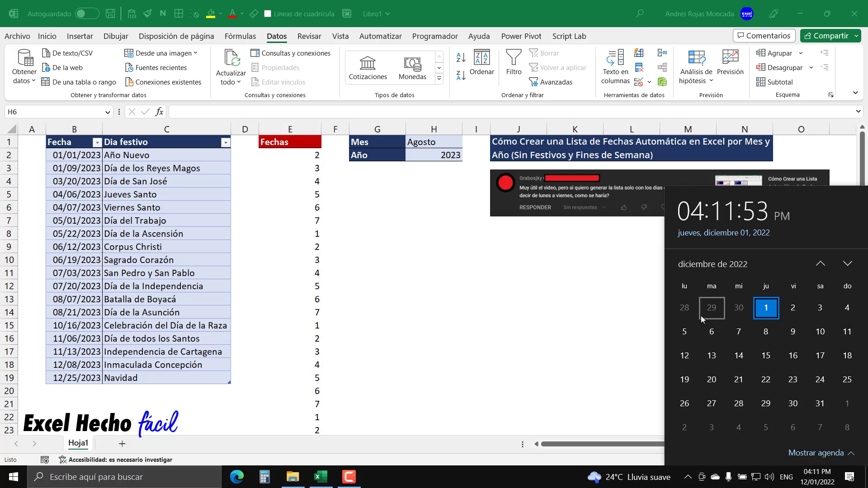
left_click(745, 264)
left_click(847, 264)
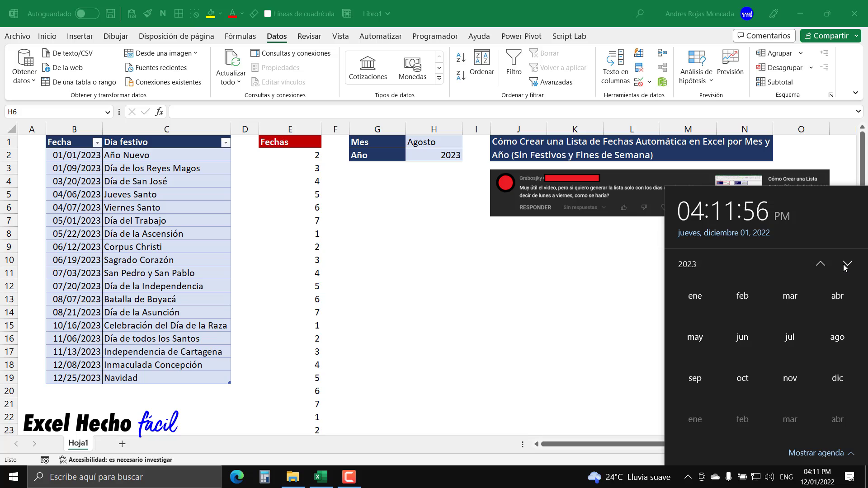
left_click(829, 340)
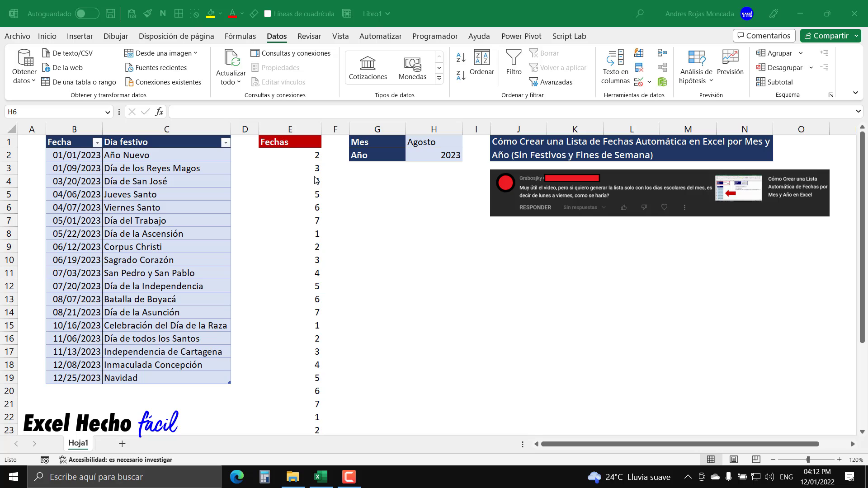
Examine the weekday numbers from E2 to the end of the spilled list in E32.
left_click(311, 156)
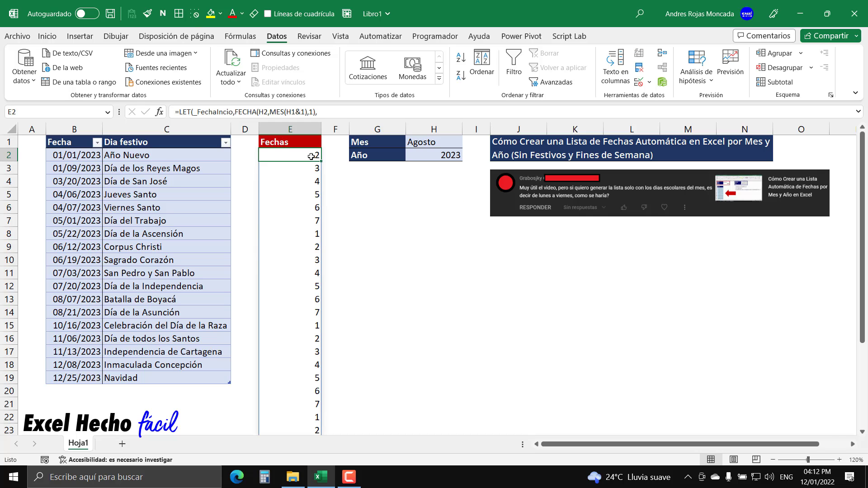
scroll(311, 157, "down", 3)
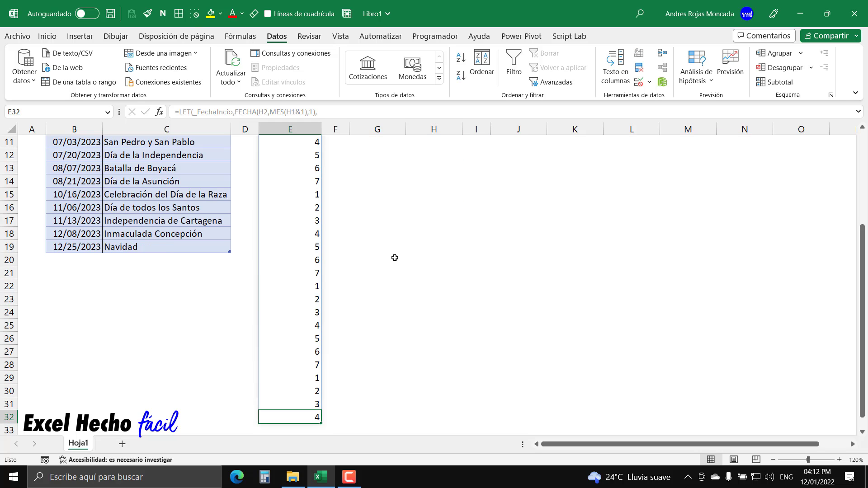
scroll(386, 278, "down", 2)
left_click(319, 368)
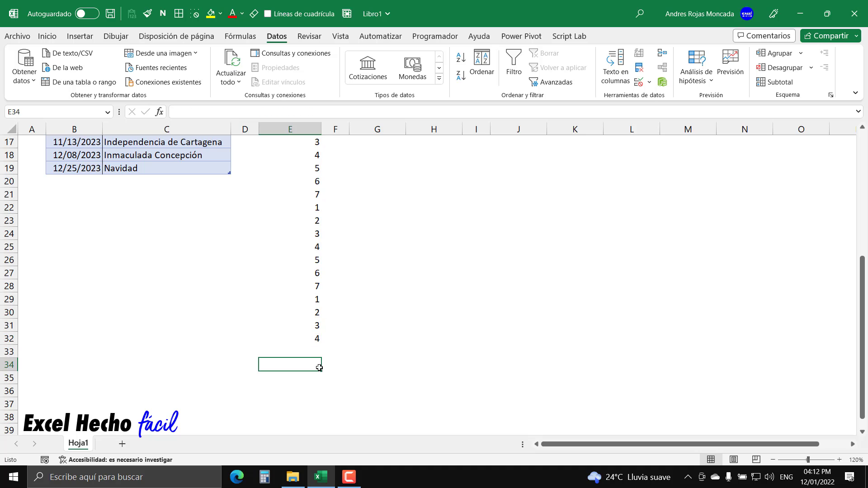
left_click(312, 340)
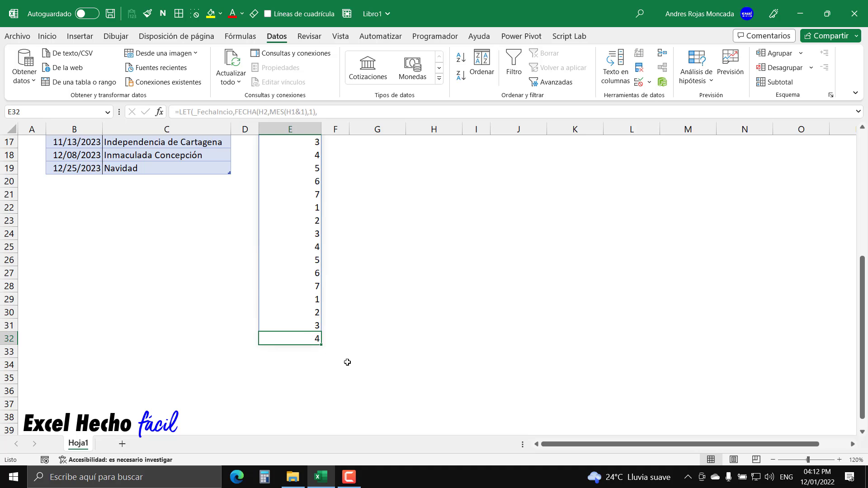
key("ctrl+Up")
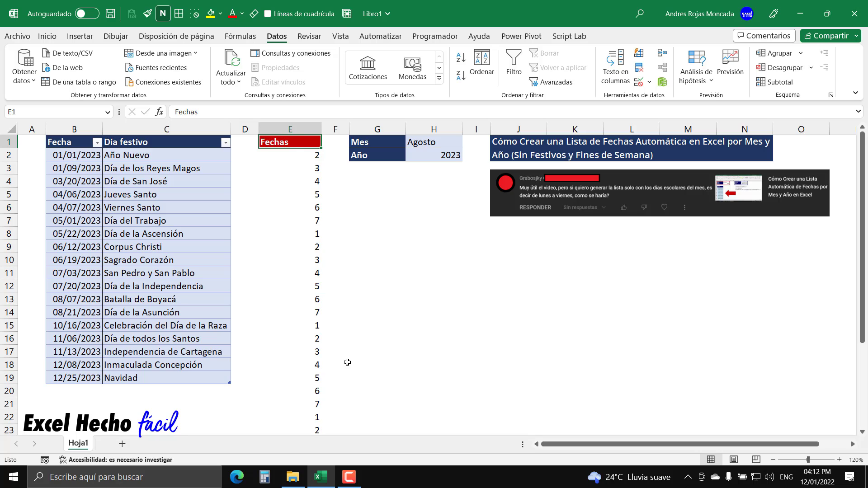
Replace the final _DiaSemana calculation in E2's LET formula with a fifth variable named _EsFestivo.
left_click(286, 156)
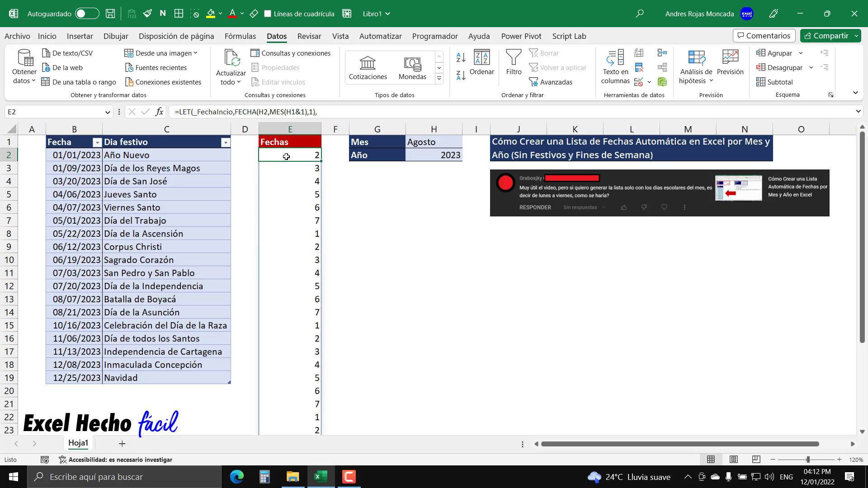
double_click(286, 157)
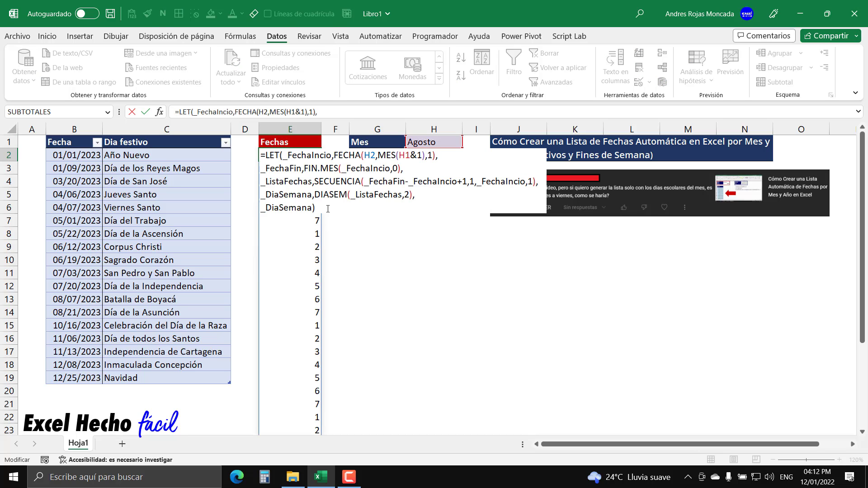
left_click_drag(328, 208, 260, 208)
key("Delete")
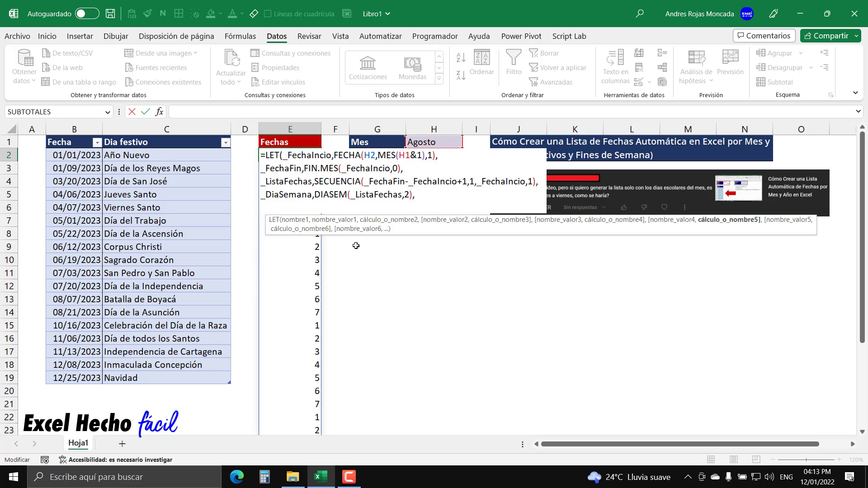
type("_EsFestivo")
type(",")
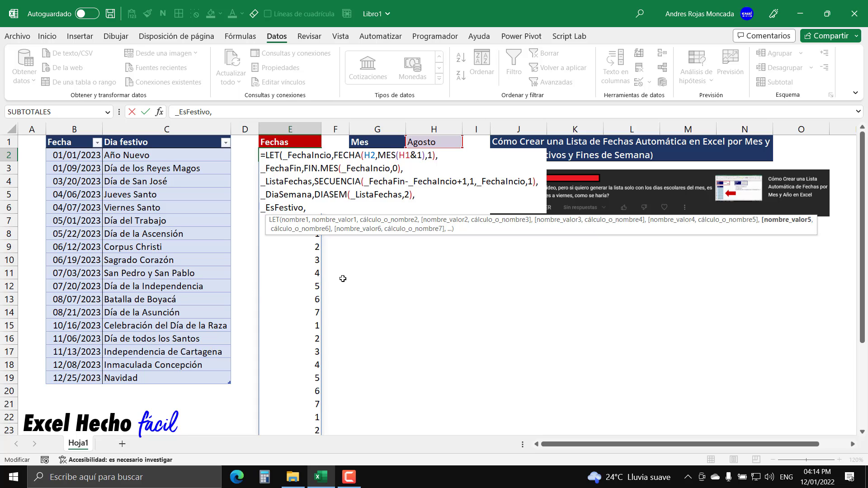
Start the _EsFestivo value with the COINCIDIRX function, using _ListaFechas as its lookup value.
type("COINCIDIRX(")
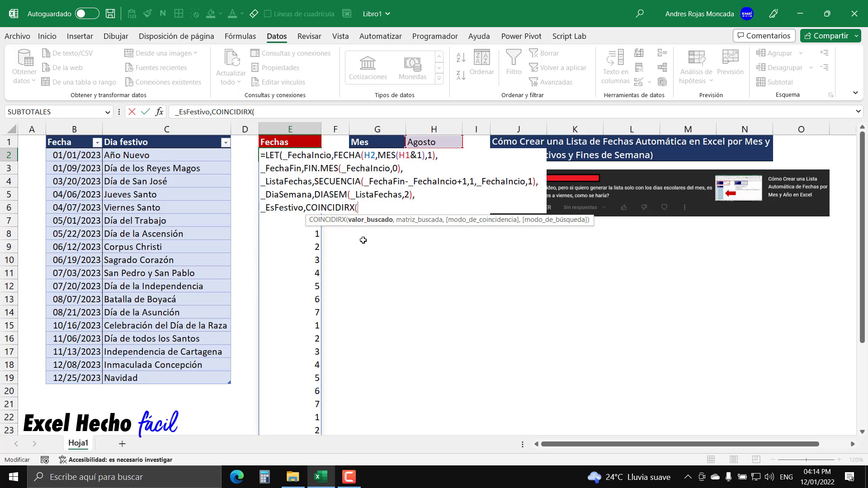
key("BackSpace")
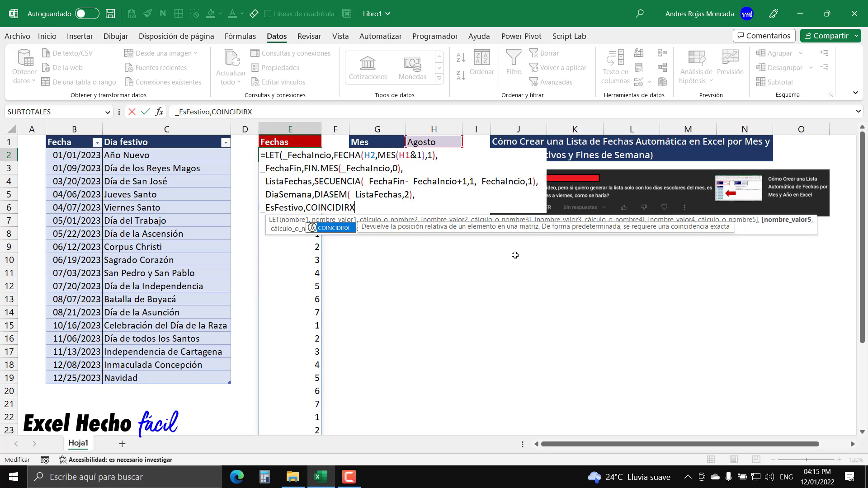
type("(")
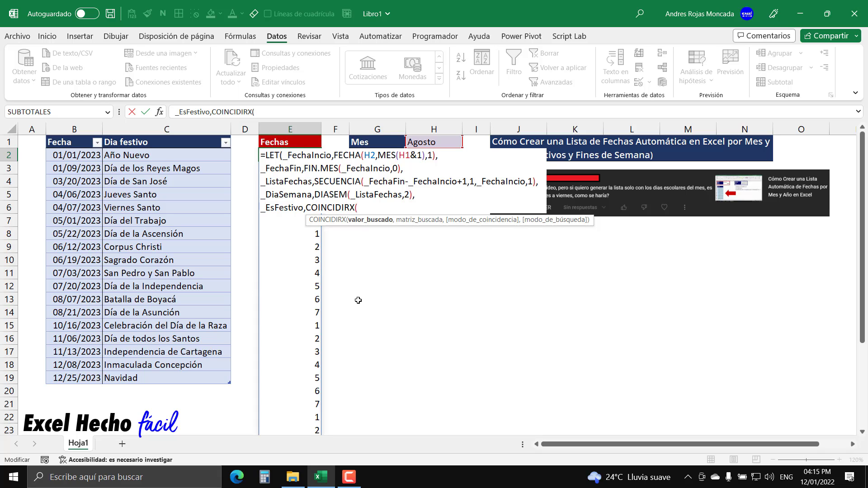
type("_ListaFechas")
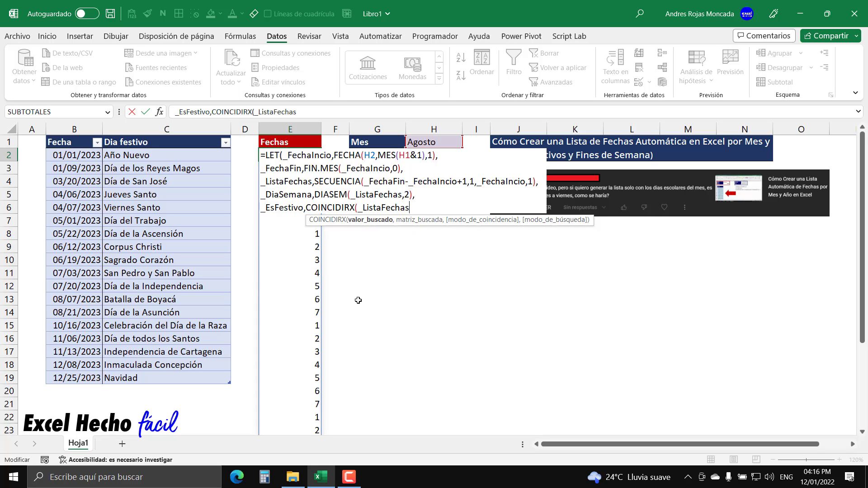
double_click(370, 207)
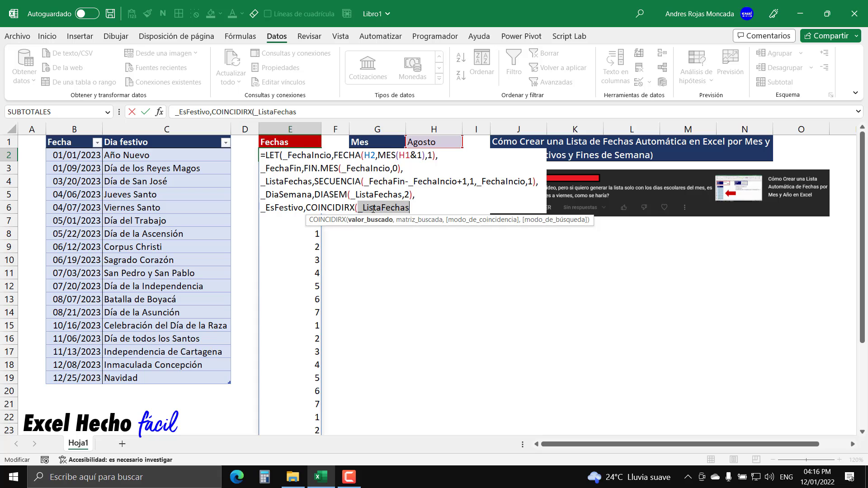
left_click(424, 207)
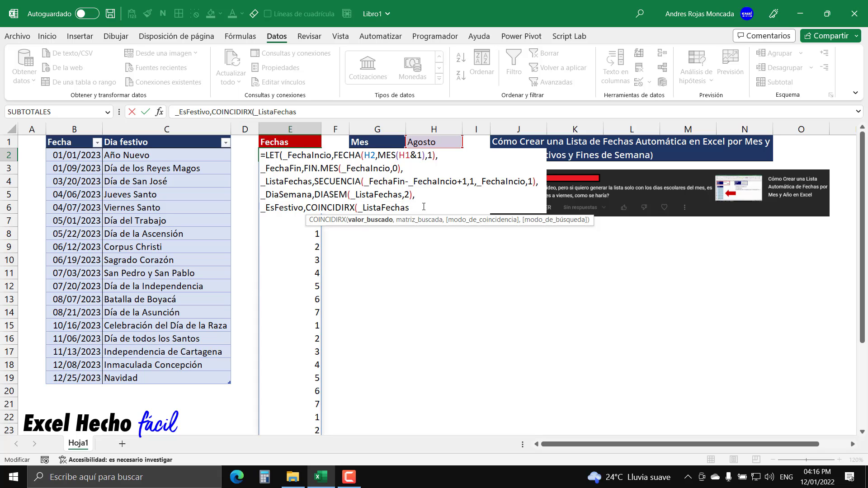
Set COINCIDIRX's lookup array to the holiday table column DiasFestivos[Fecha] and close the function.
type(",")
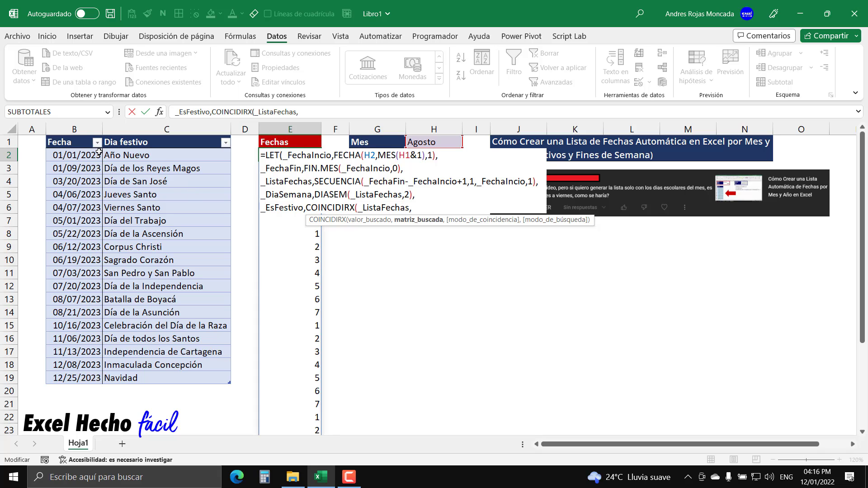
left_click(83, 136)
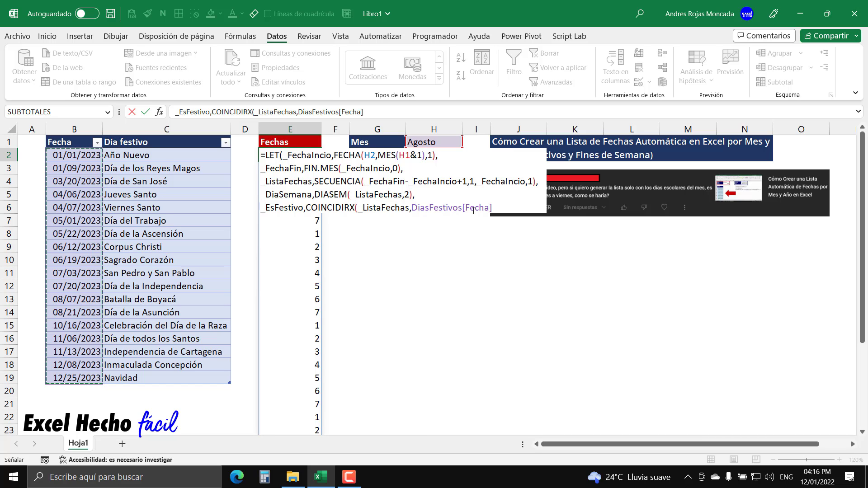
left_click(493, 207)
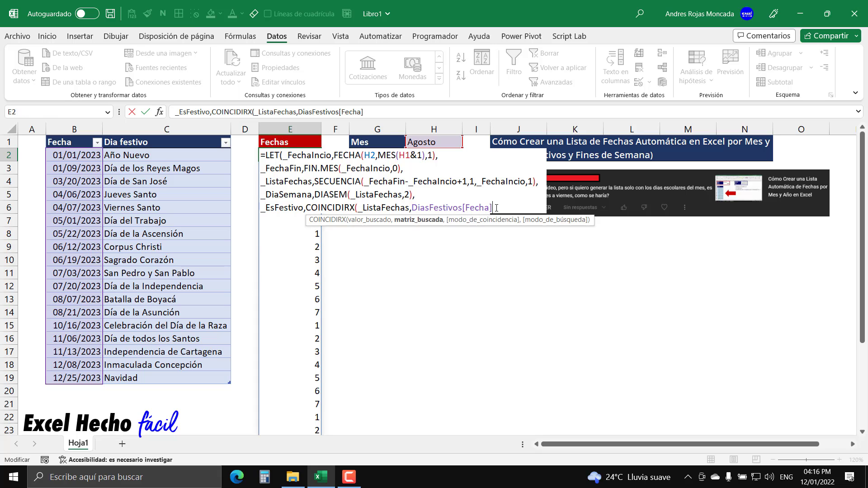
type(")")
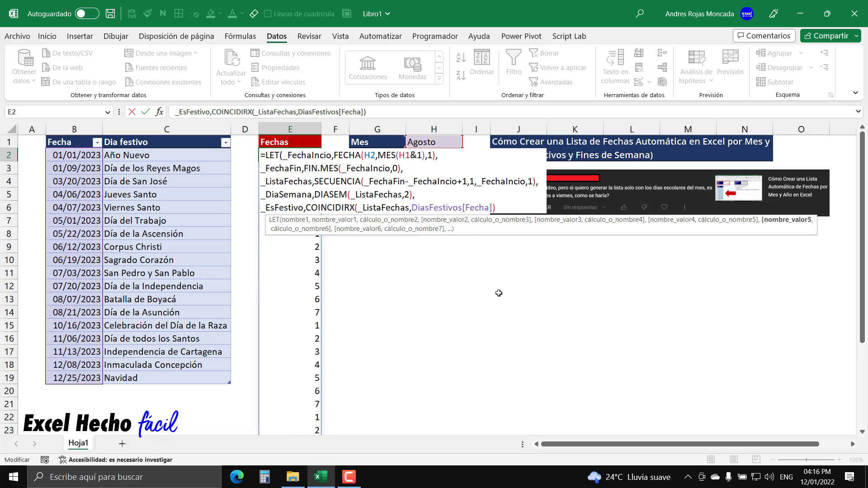
Return _EsFestivo as the final LET calculation on a new line, enter the formula, and reselect E2.
type(",")
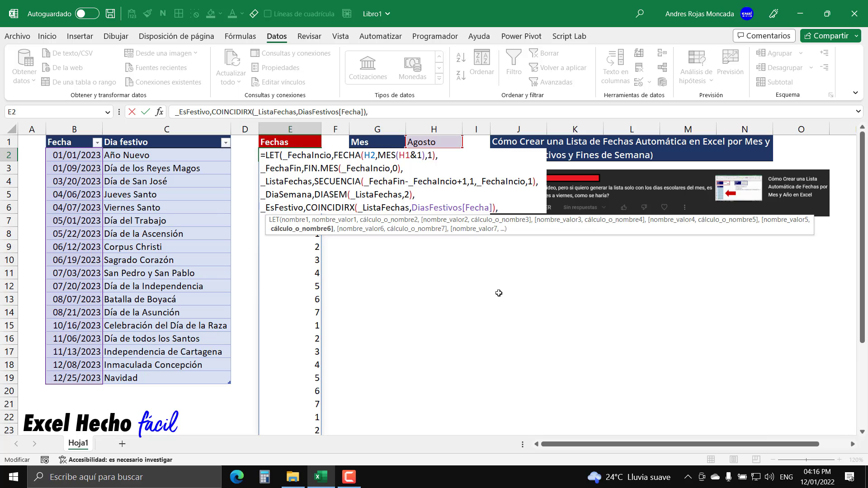
key("alt+Return")
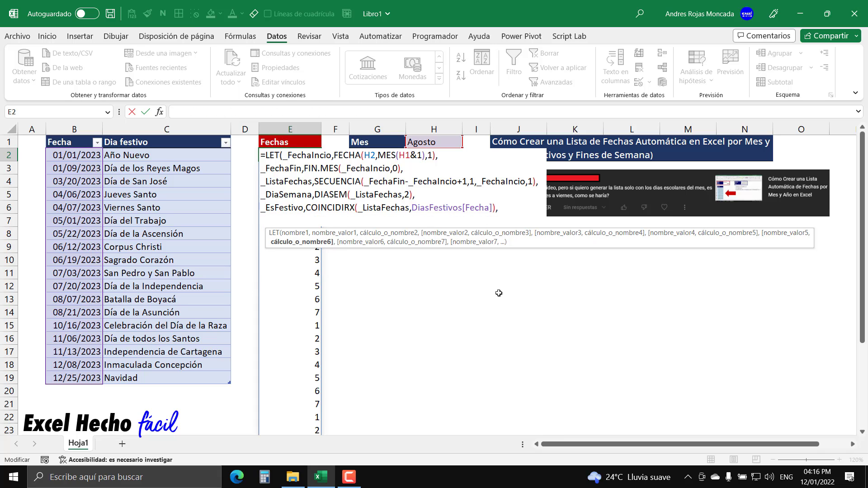
type("_EsFestivo")
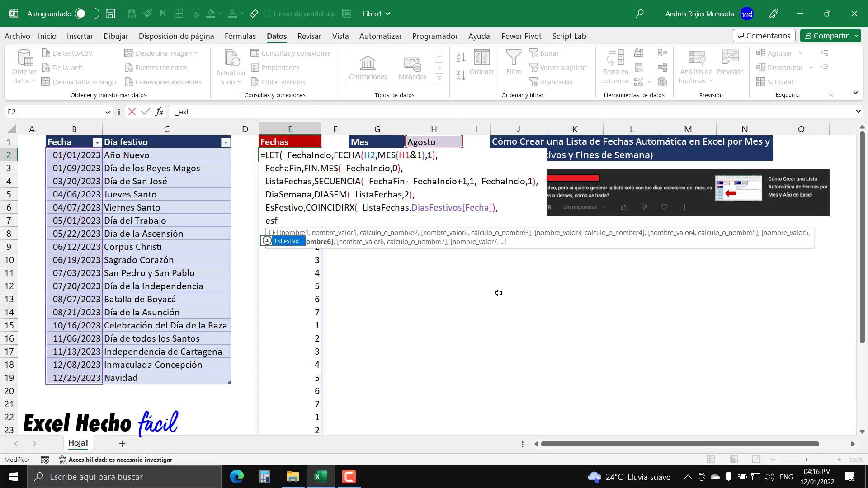
type(")")
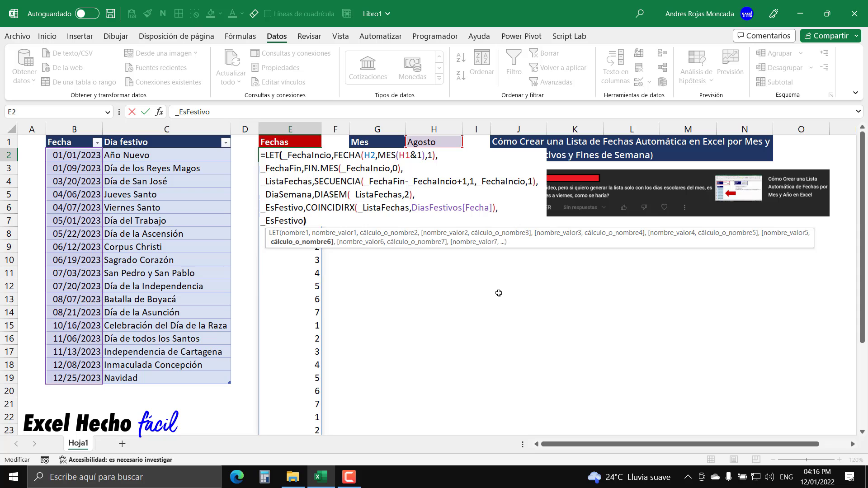
key("Return")
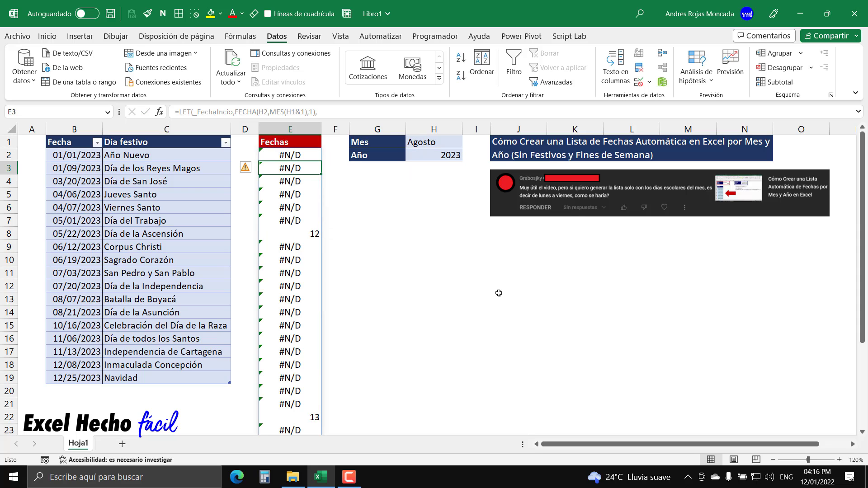
left_click(302, 155)
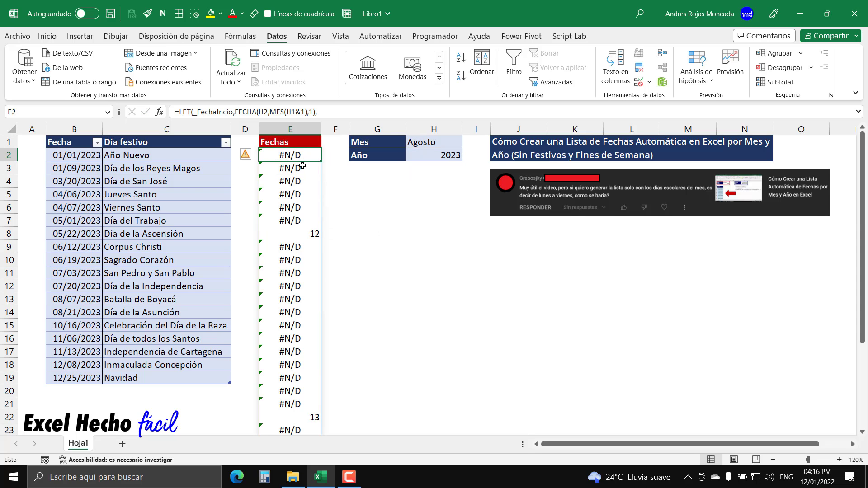
Examine the COINCIDIRX results cell by cell in the Fechas column, from E2 down to the numeric result in E8.
left_click(302, 168)
left_click(302, 181)
left_click(302, 194)
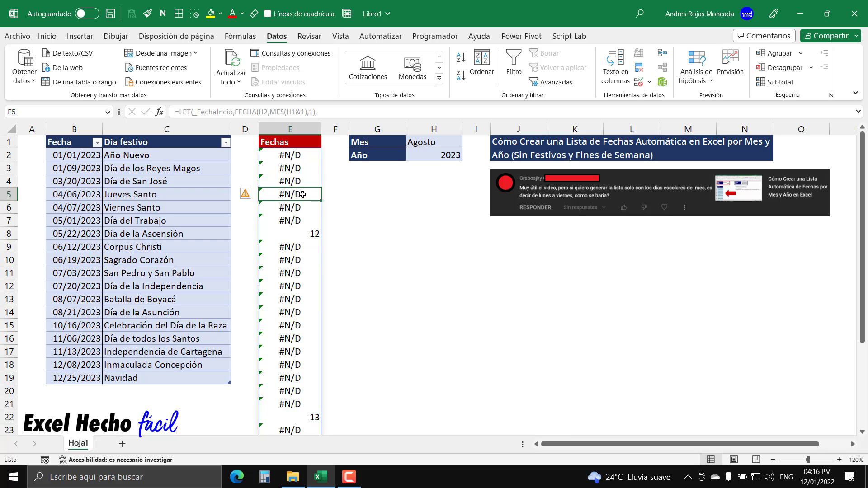
left_click(302, 207)
left_click(302, 220)
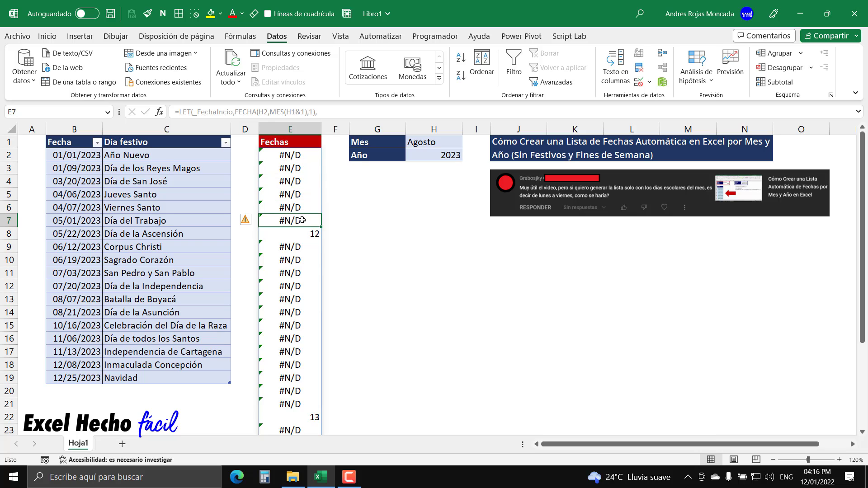
left_click(302, 247)
scroll(306, 287, "down", 3)
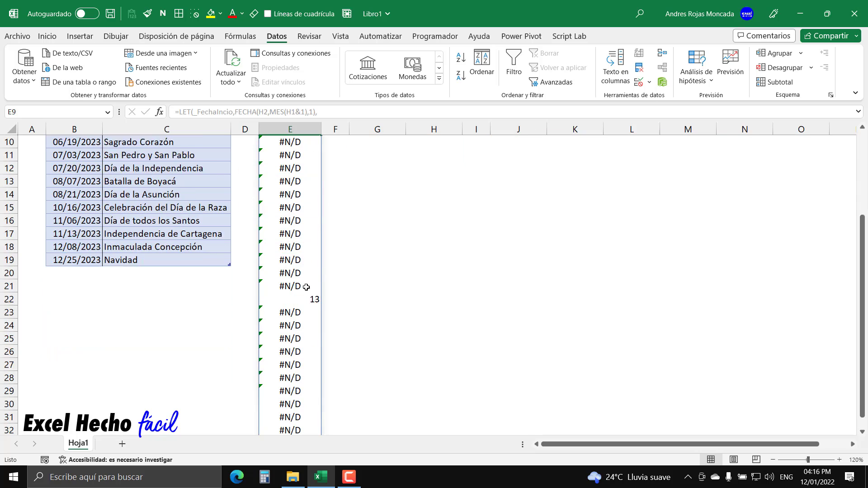
scroll(299, 298, "down", 2)
scroll(298, 298, "up", 5)
left_click(307, 235)
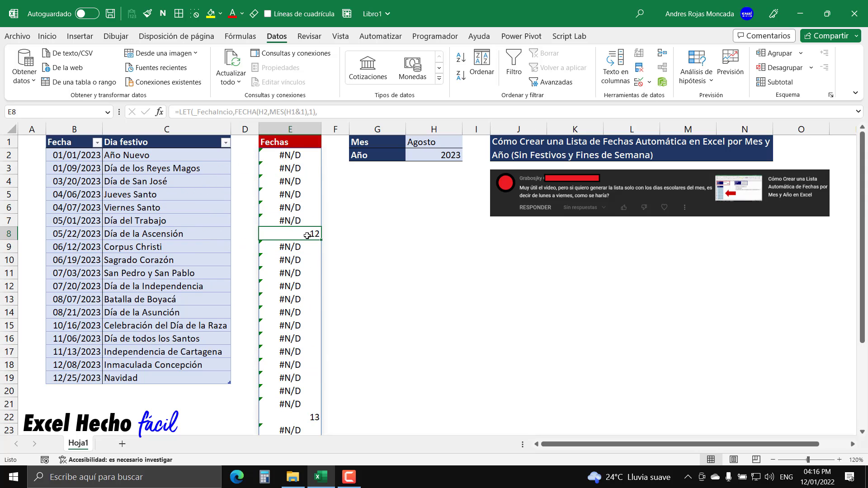
left_click(305, 154)
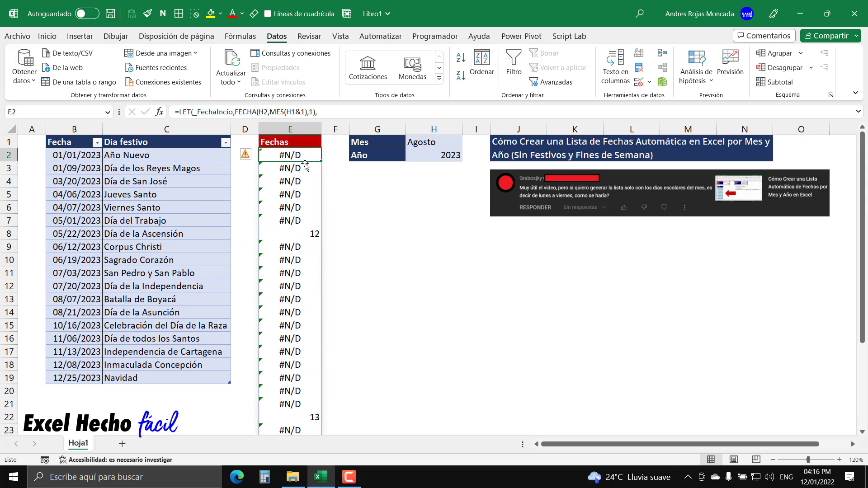
left_click(305, 165)
left_click(305, 179)
left_click(304, 193)
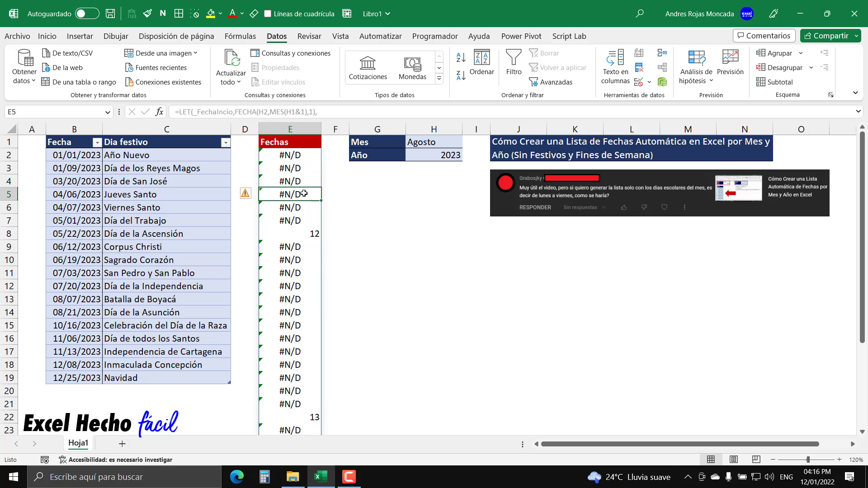
left_click(302, 207)
left_click(303, 219)
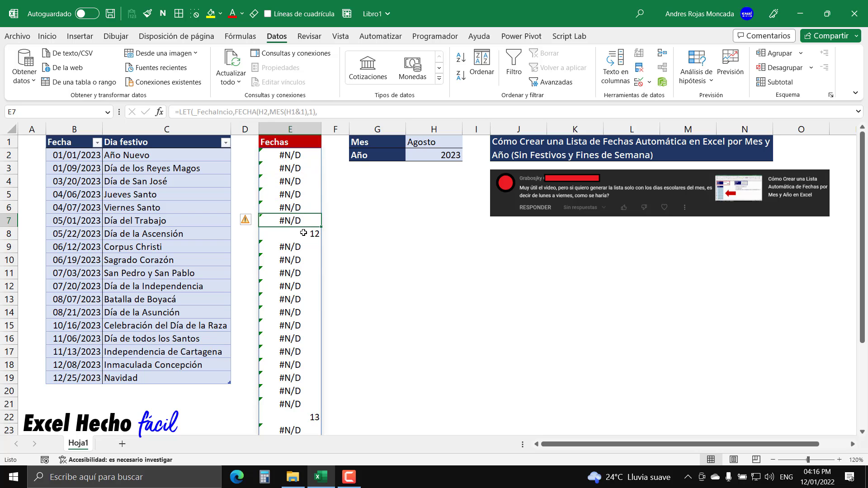
left_click(304, 232)
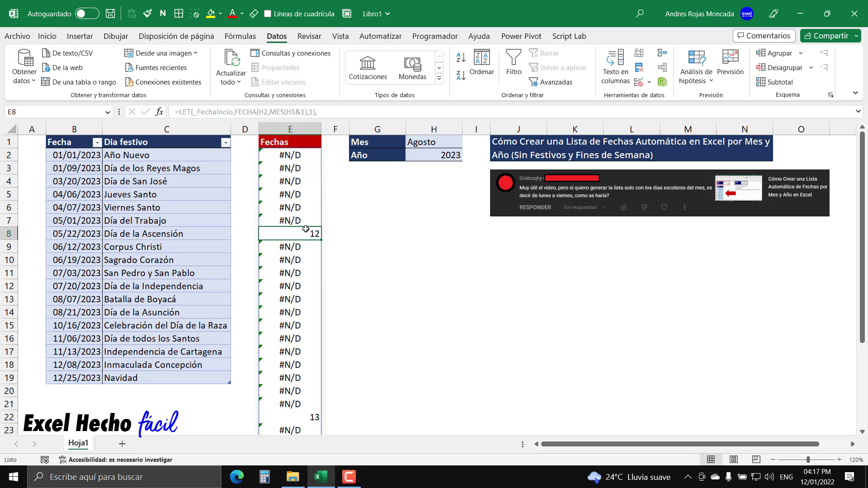
Go through the holiday table's Fecha column from the first date to 08/07/2023 to check that date's position in the list.
left_click(71, 137)
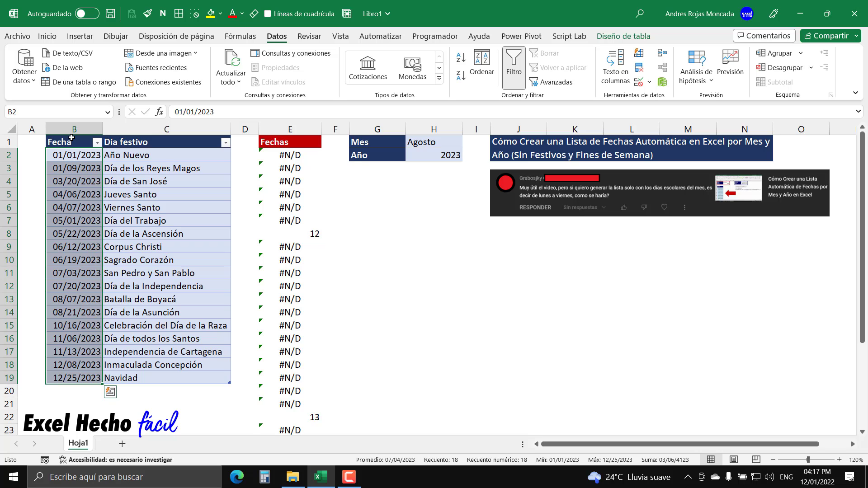
left_click(80, 156)
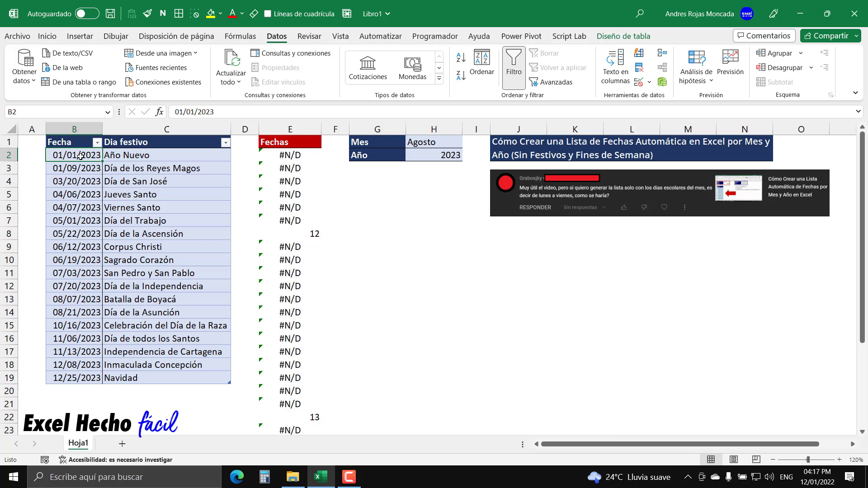
left_click(78, 167)
left_click(74, 183)
left_click(72, 195)
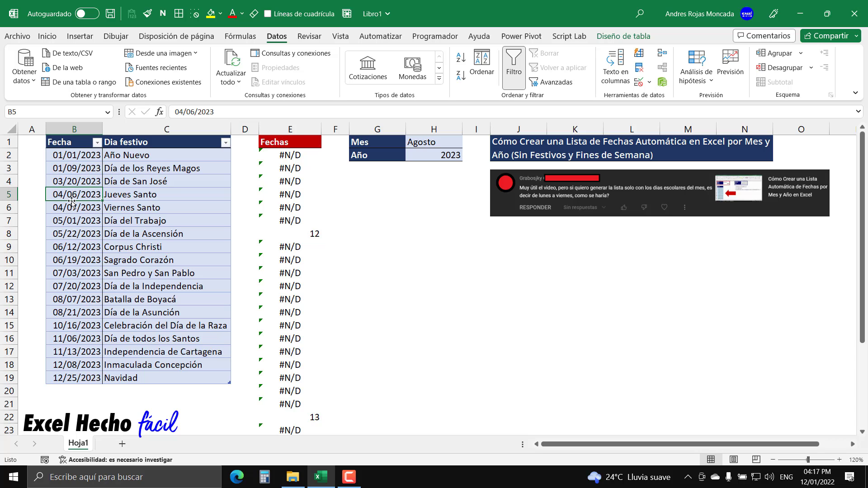
left_click(71, 208)
left_click(70, 220)
left_click(70, 233)
left_click(69, 245)
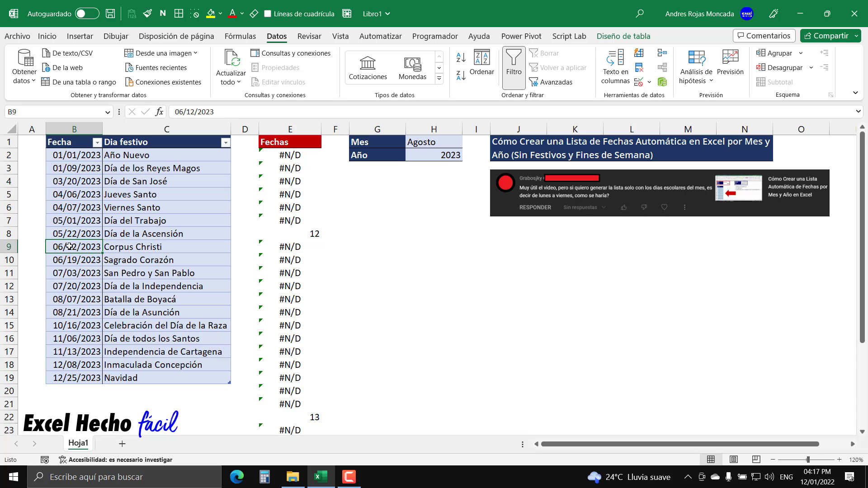
left_click(69, 259)
left_click(69, 273)
left_click(69, 285)
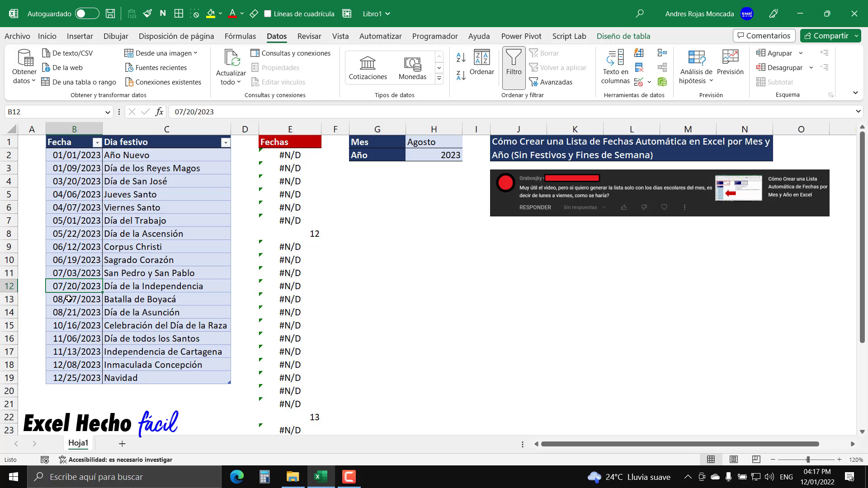
left_click(68, 299)
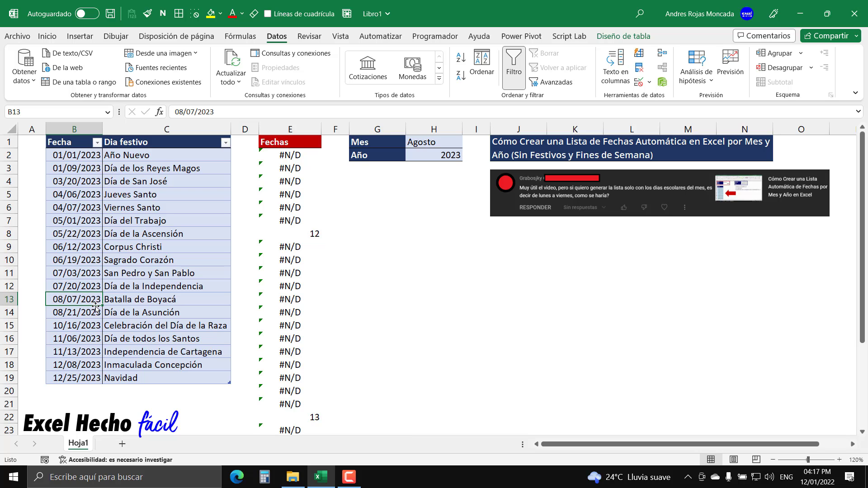
Select E2:E22 to check its cell count, and inspect the numeric result in E22.
left_click_drag(294, 159, 281, 413)
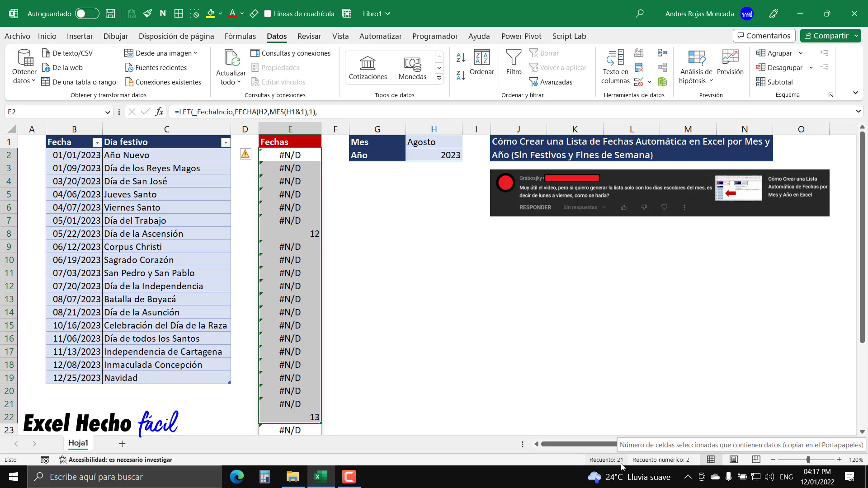
scroll(375, 390, "down", 2)
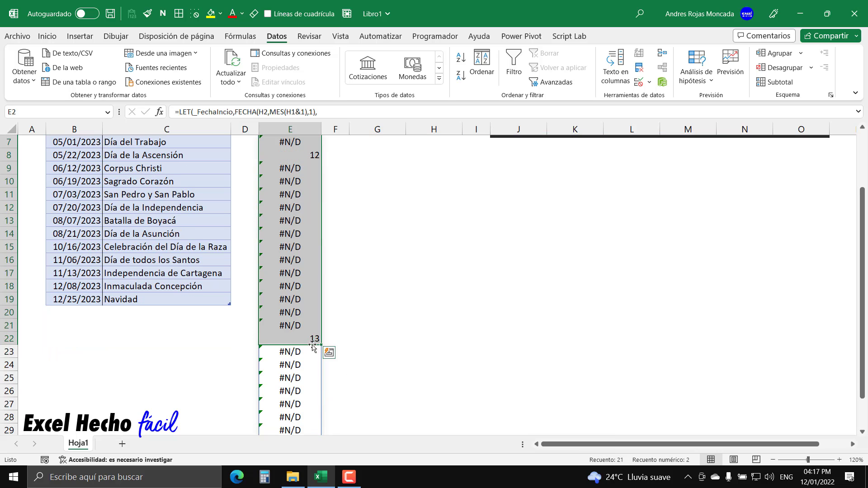
left_click(307, 337)
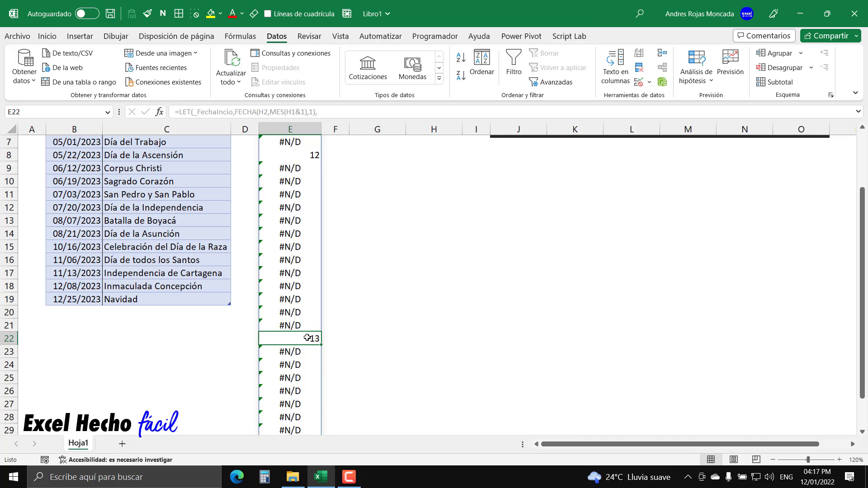
scroll(307, 338, "up", 2)
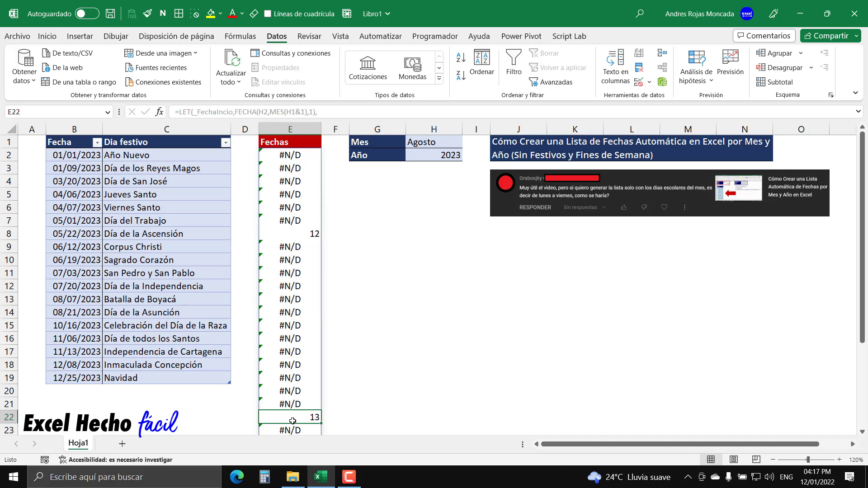
Reopen E2's LET formula for editing and delete its final _EsFestivo calculation with the closing parenthesis.
left_click(290, 153)
key("F2")
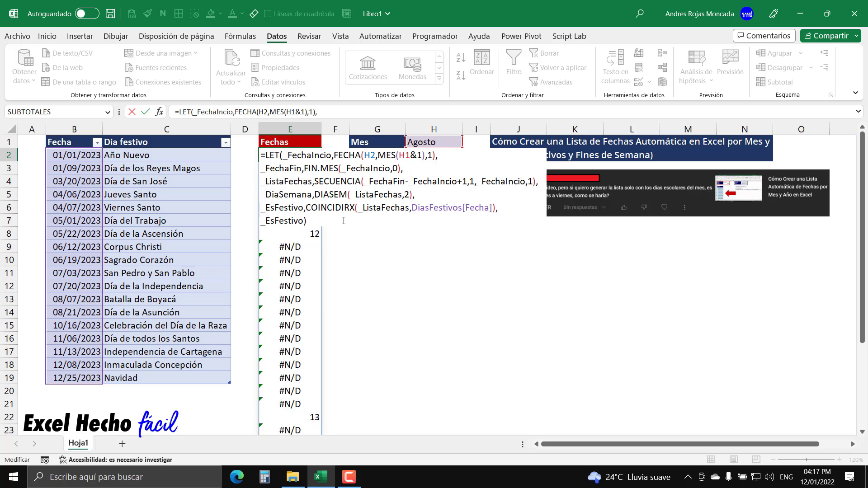
key("shift+Home")
key("BackSpace")
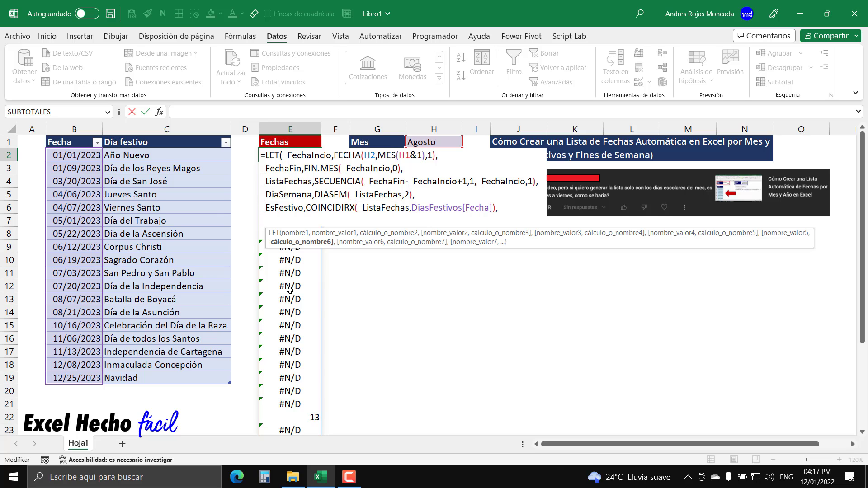
left_click(306, 209)
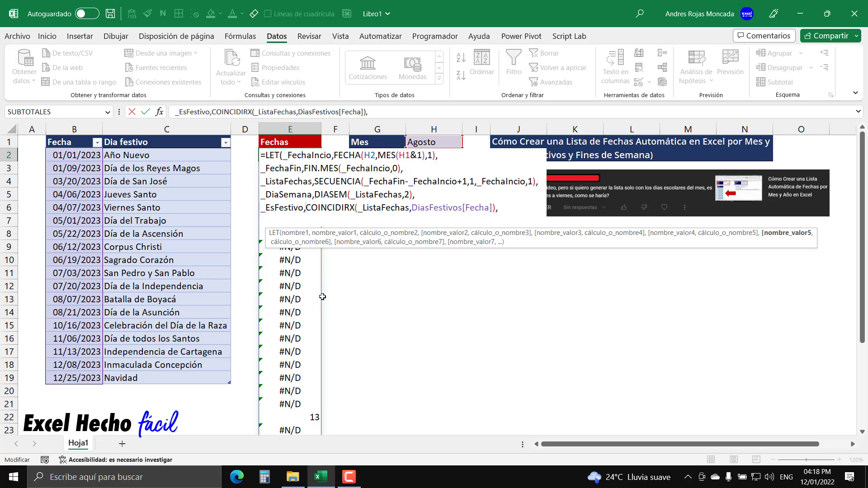
type("esnu")
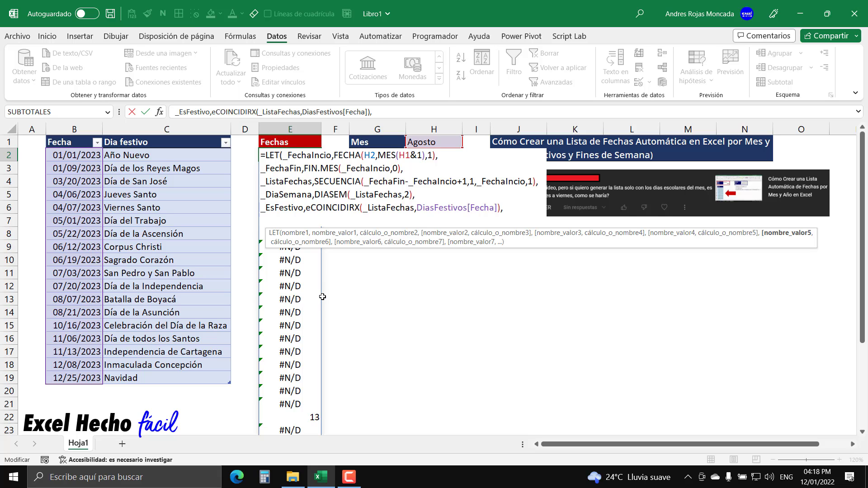
key("BackSpace")
key("BackSpace")
key("BackSpace")
key("BackSpace")
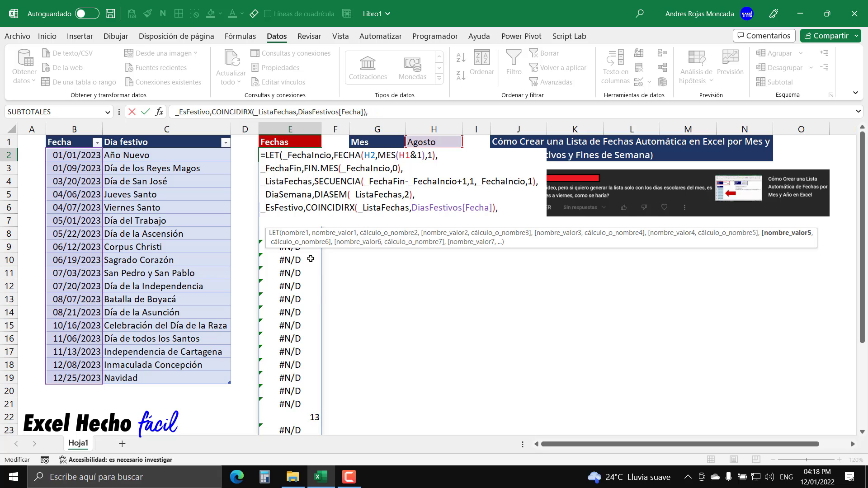
Remove the formula's empty last line and wrap the COINCIDIRX expression of _EsFestivo in the ESNUMERO function.
left_click(390, 221)
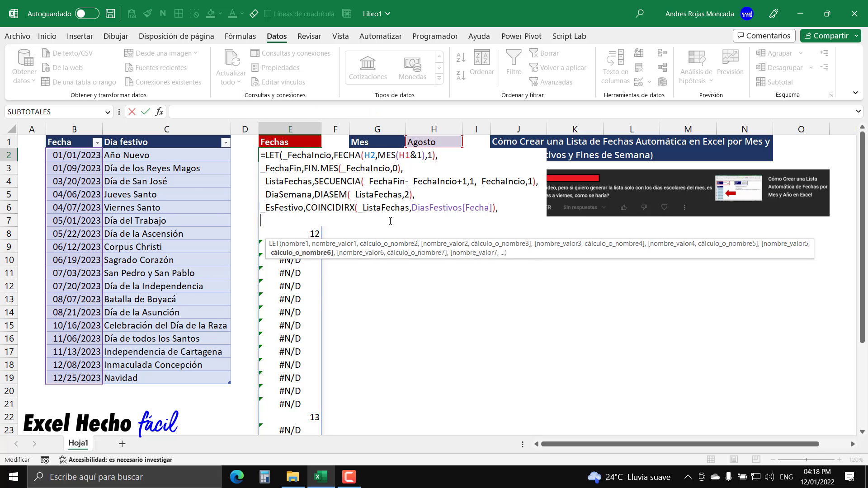
key("BackSpace")
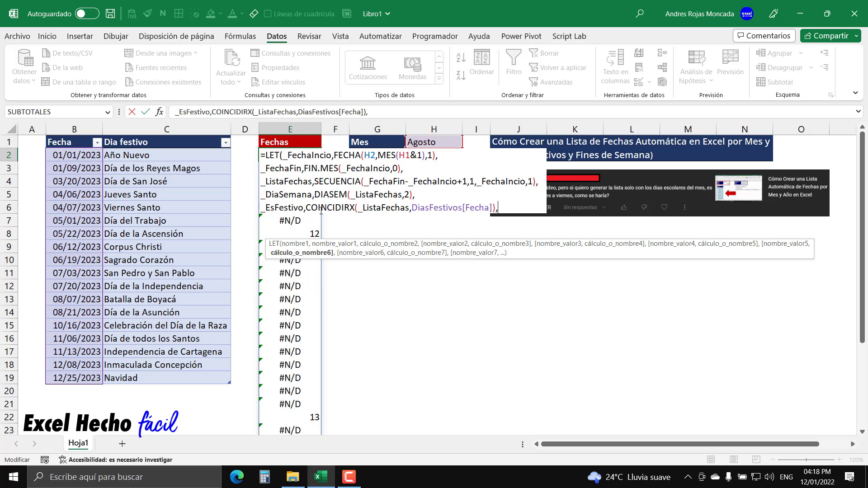
left_click(307, 207)
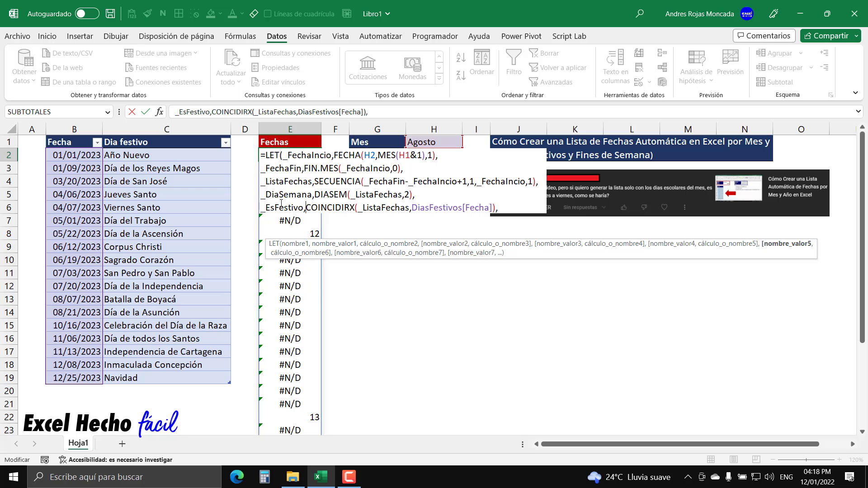
type("ESNUMERO(")
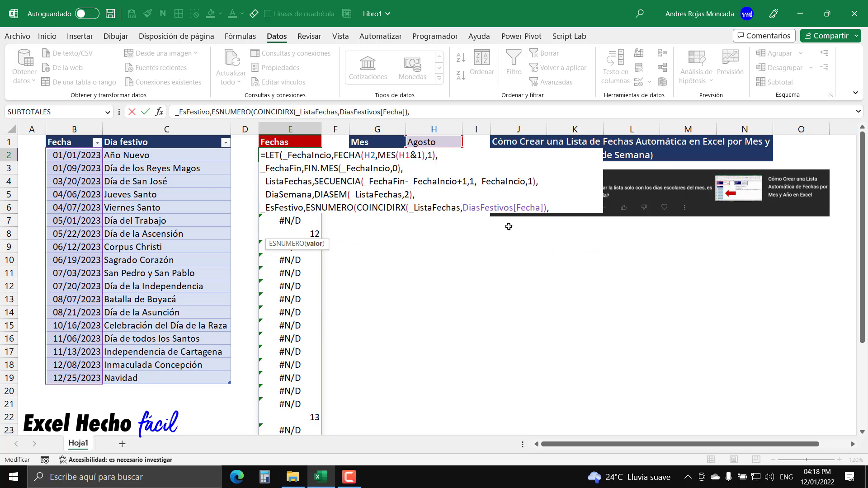
left_click(546, 207)
type("))")
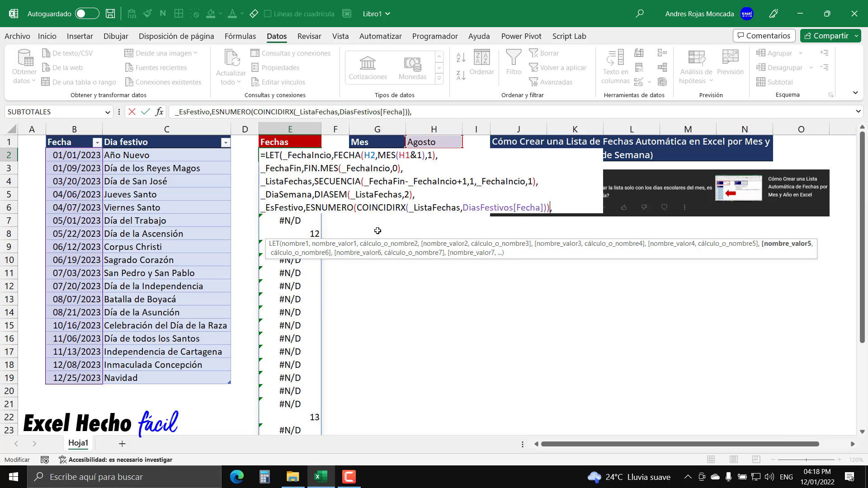
Return _EsFestivo as the final calculation on a new line, close the LET function and enter the formula.
left_click(558, 208)
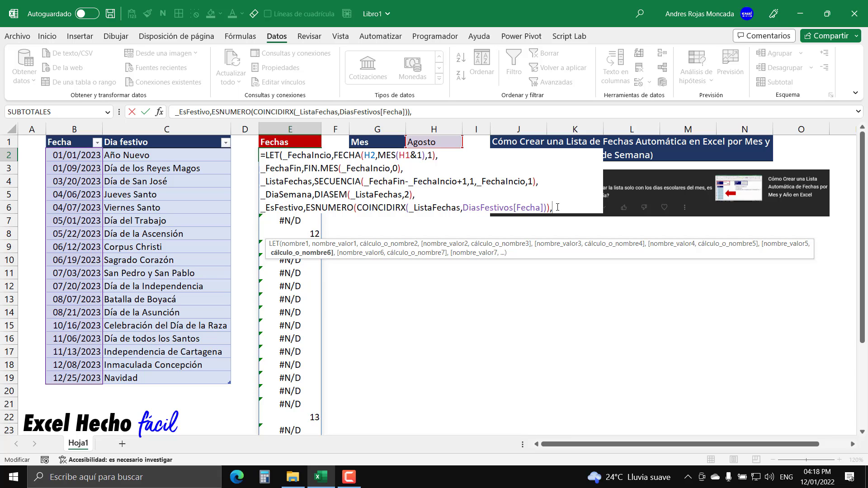
key("alt+Return")
type("_EsFestivo")
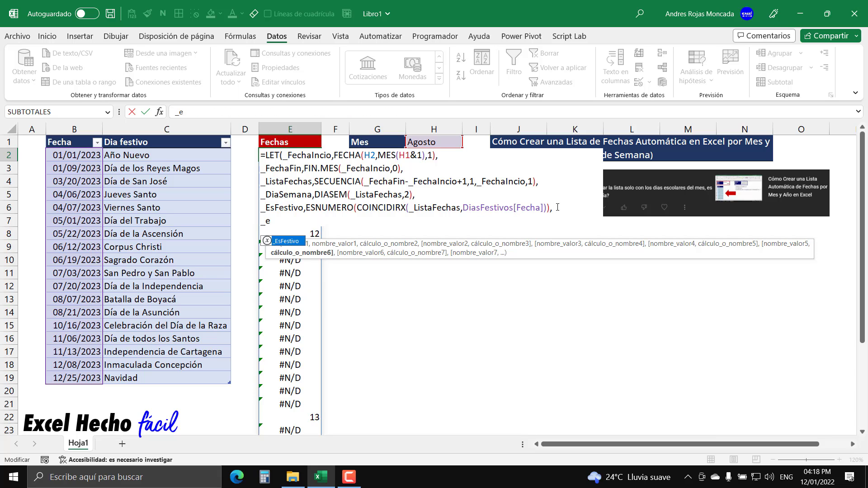
type(")")
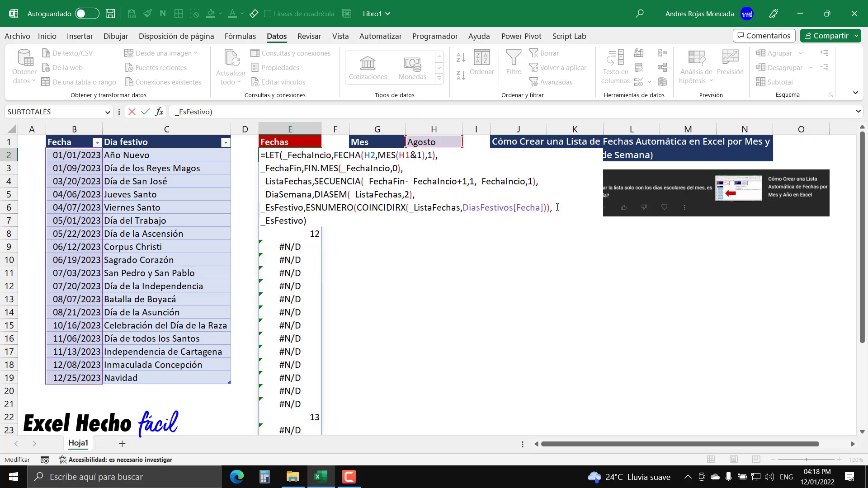
key("Return")
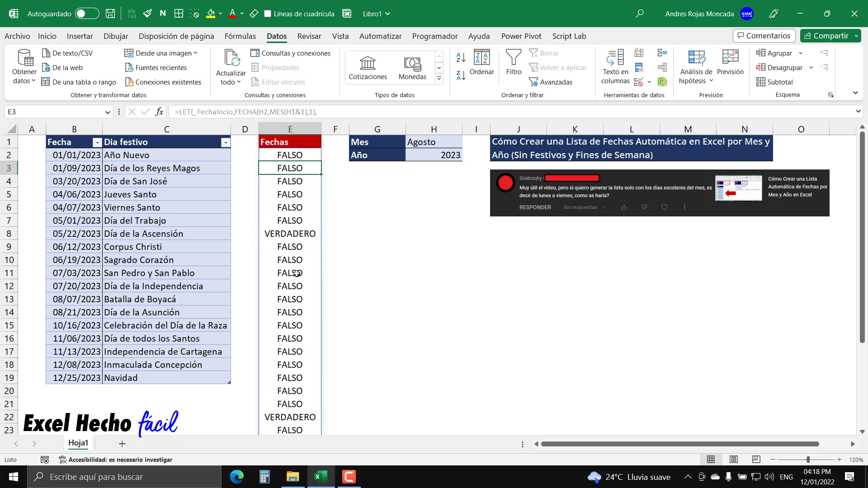
Select E8 and E22 together and review the logical results through the end of the Fechas list.
left_click(301, 234)
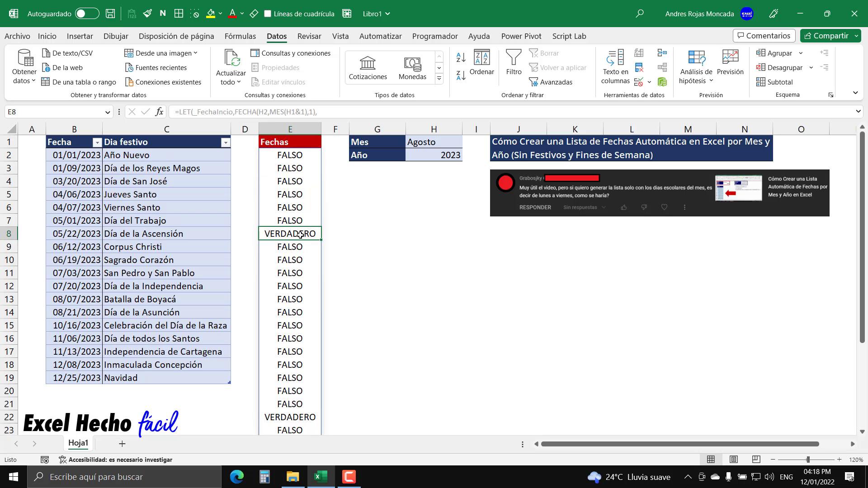
left_click(311, 418, "ctrl")
scroll(362, 381, "down", 2)
scroll(362, 381, "down", 3)
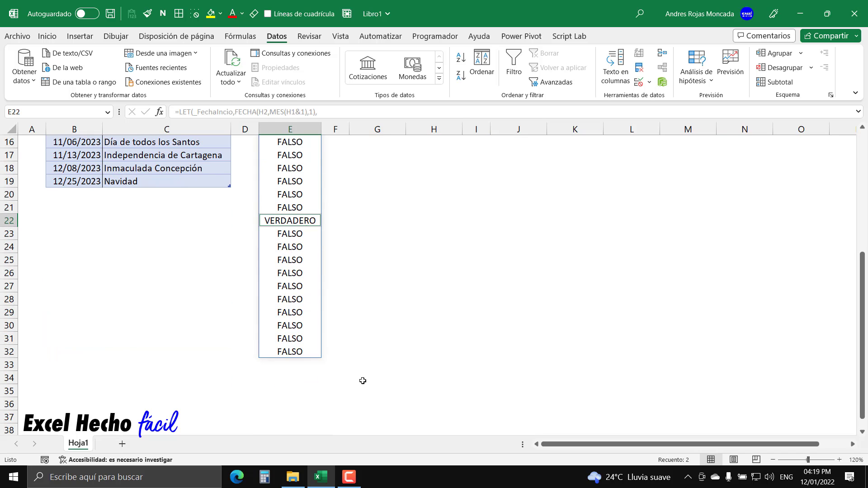
scroll(362, 380, "up", 5)
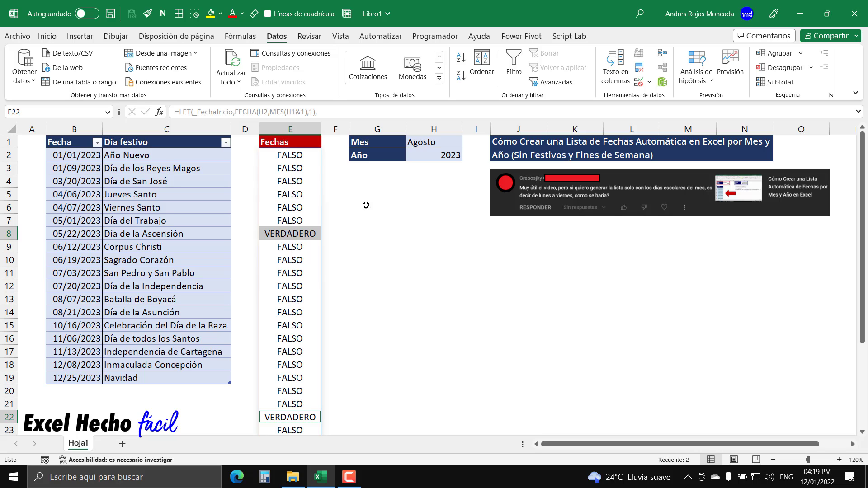
Open E2's LET formula for editing and remove the closing _EsFestivo result line, including its parenthesis.
left_click(307, 157)
double_click(307, 157)
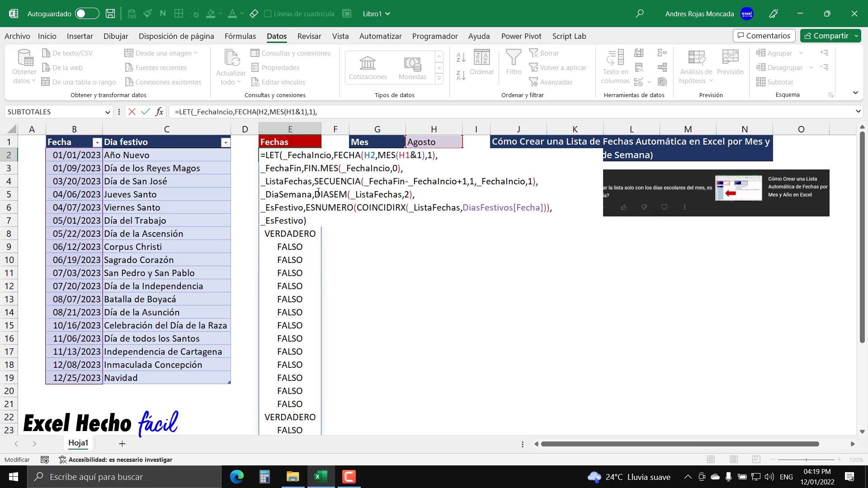
left_click_drag(319, 224, 260, 222)
key("Delete")
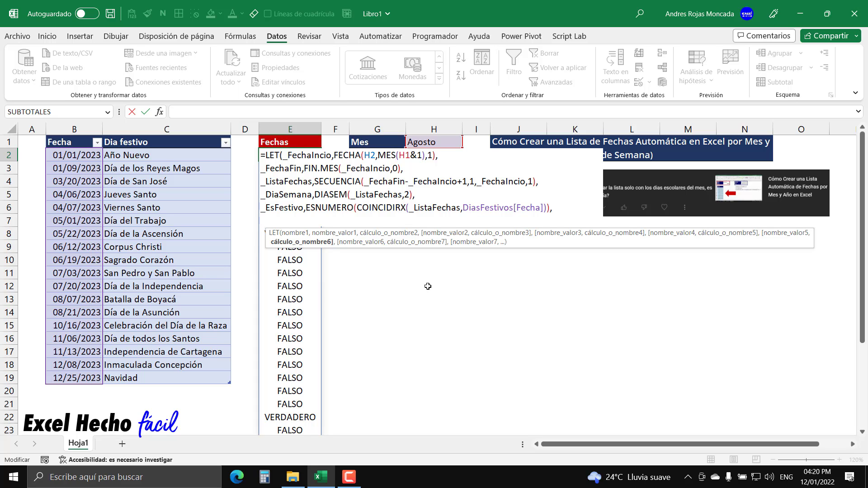
Add a _FinDeSemana variable to the LET formula, defined as _DiaSemana>=6, followed by a new line.
type("_")
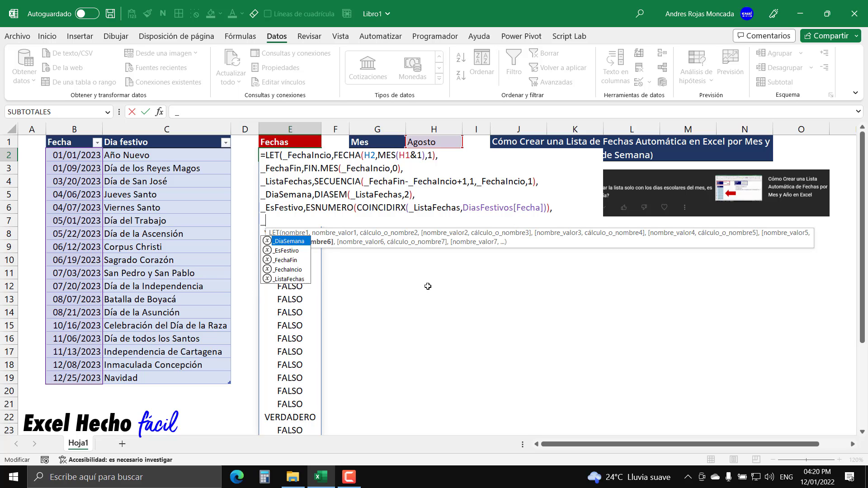
type("Fin")
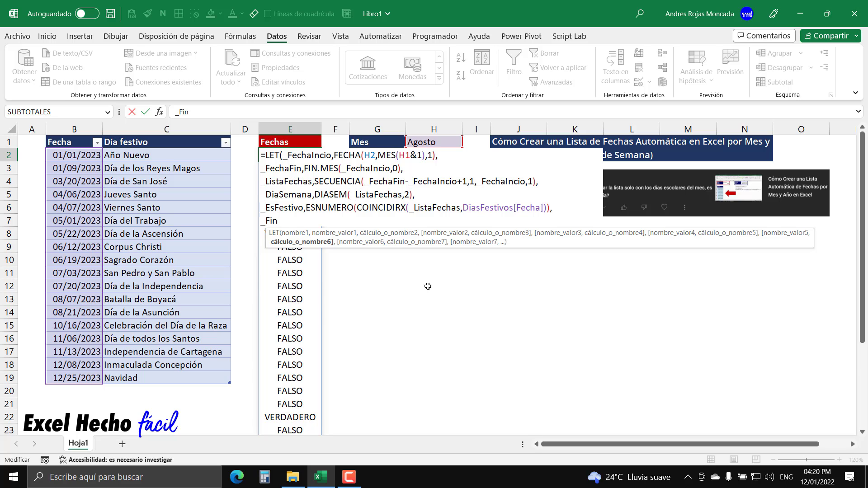
type("DeSemana")
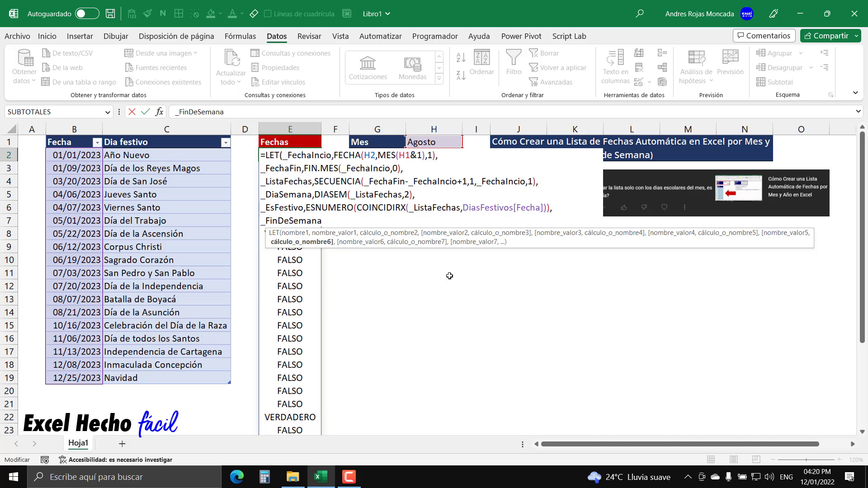
left_click_drag(534, 240, 440, 289)
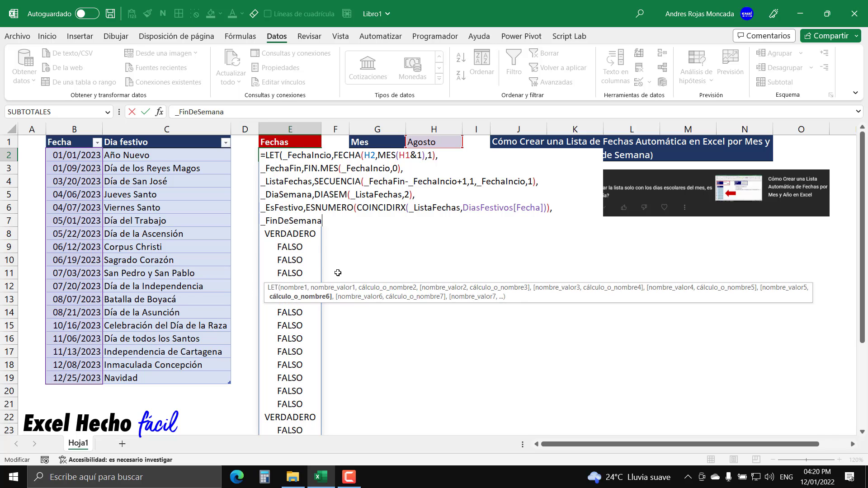
type(",")
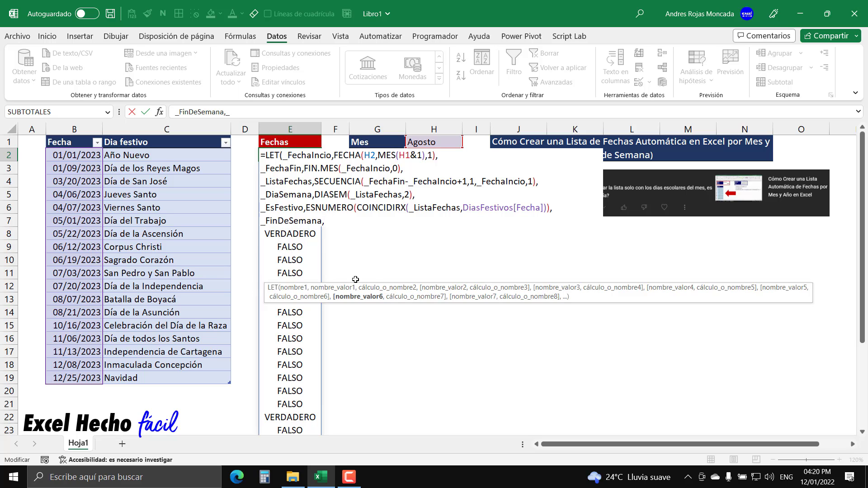
type("_DiaSemana")
key("Tab")
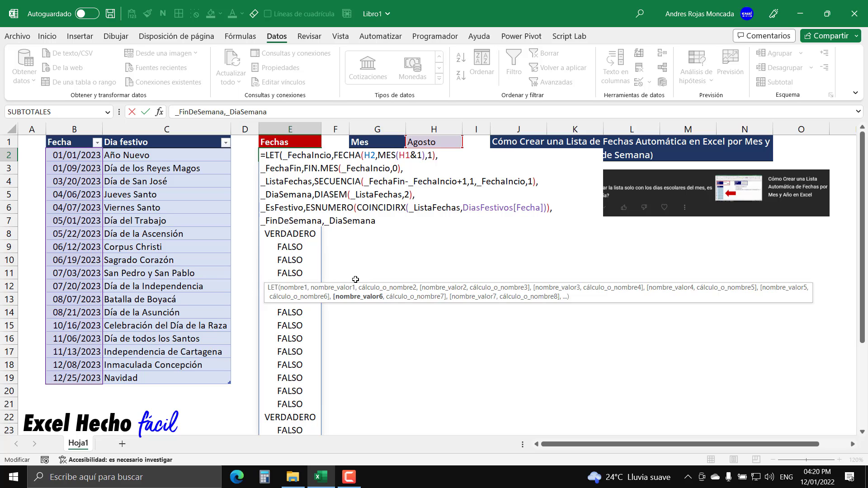
type(">=6")
type(",")
key("alt+Return")
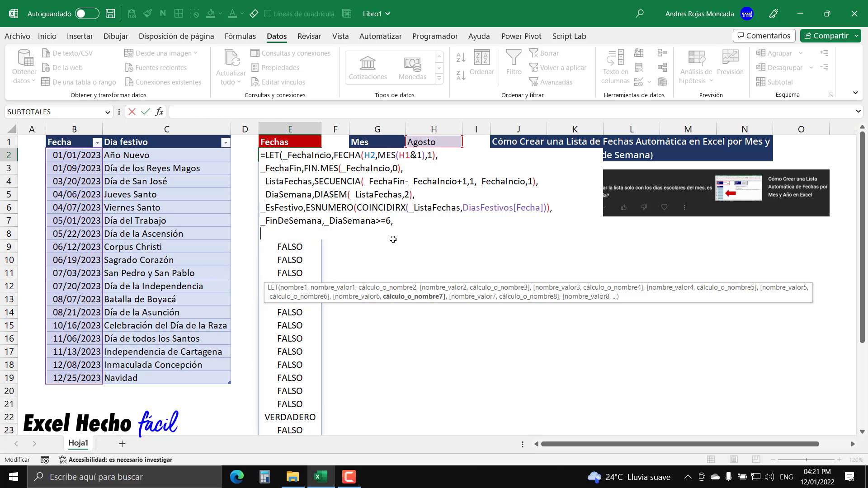
Return _FinDeSemana as the LET formula's final calculation, close the function and enter the formula.
type("_fin")
key("Tab")
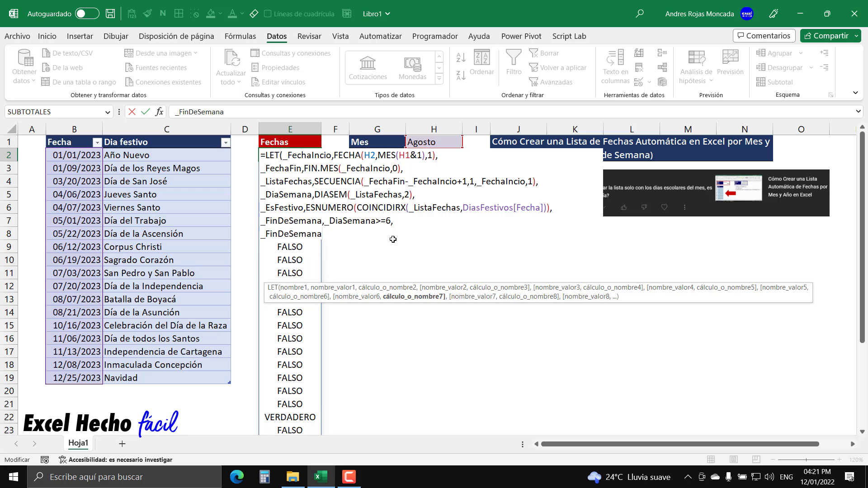
type(")")
key("Return")
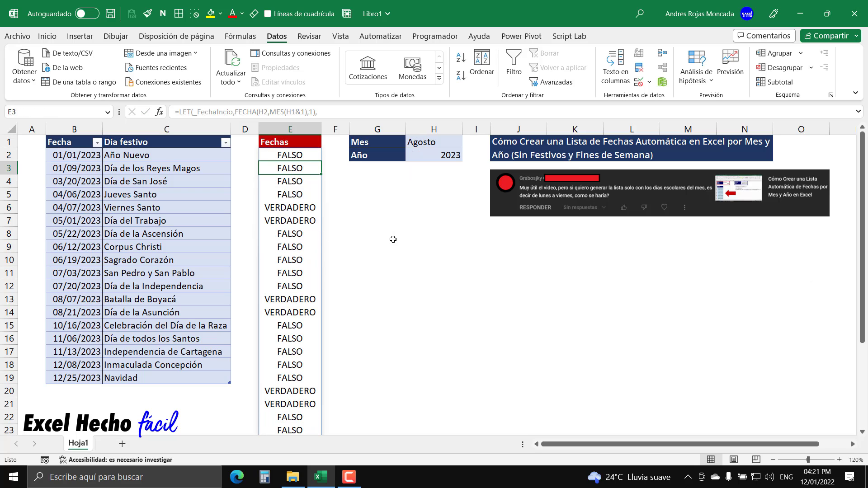
Go through the weekend test results in E2 to E7 one cell at a time.
left_click(317, 158)
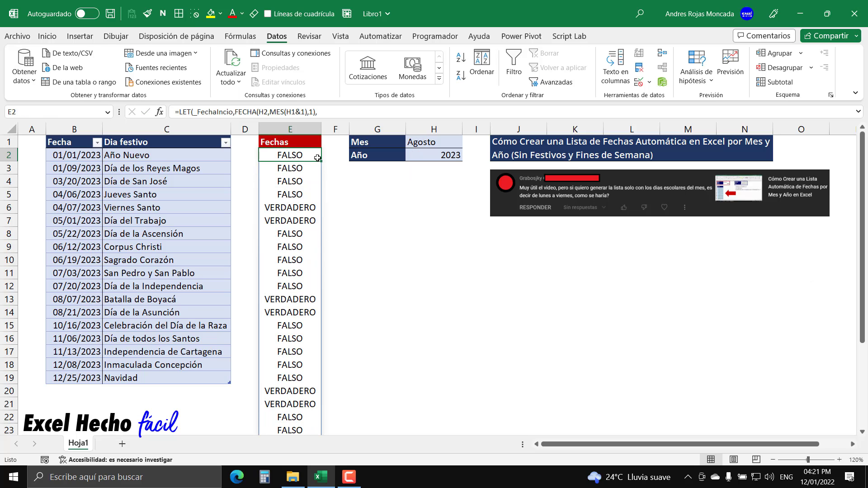
left_click(315, 168)
left_click(313, 182)
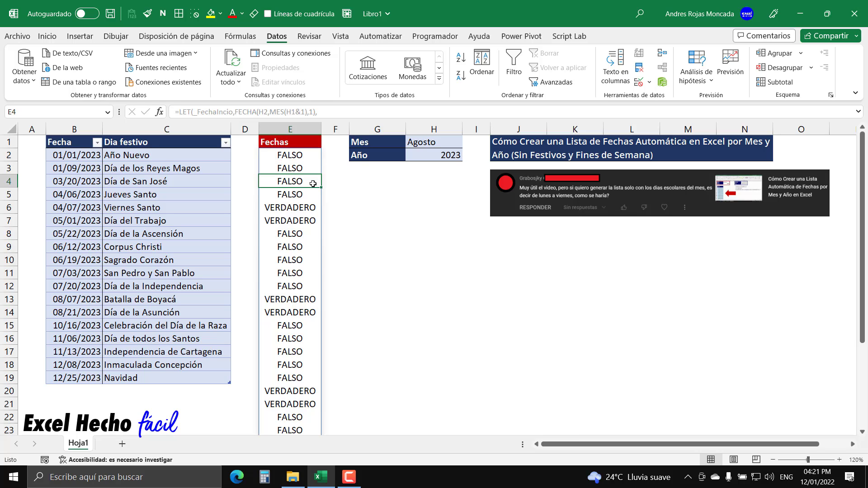
left_click(313, 192)
left_click(311, 207)
left_click(312, 220)
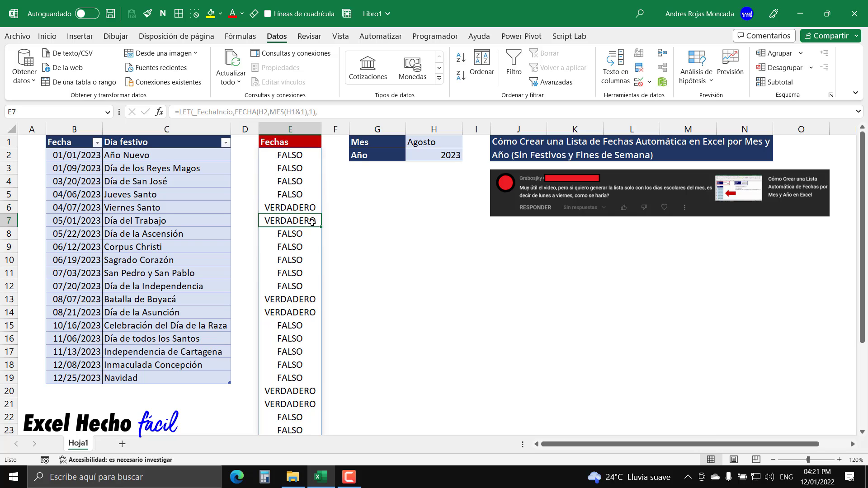
left_click(454, 208)
Consult August 2023 in the system calendar to compare its weekends with the Fechas results, and close the calendar.
key("alt+Tab")
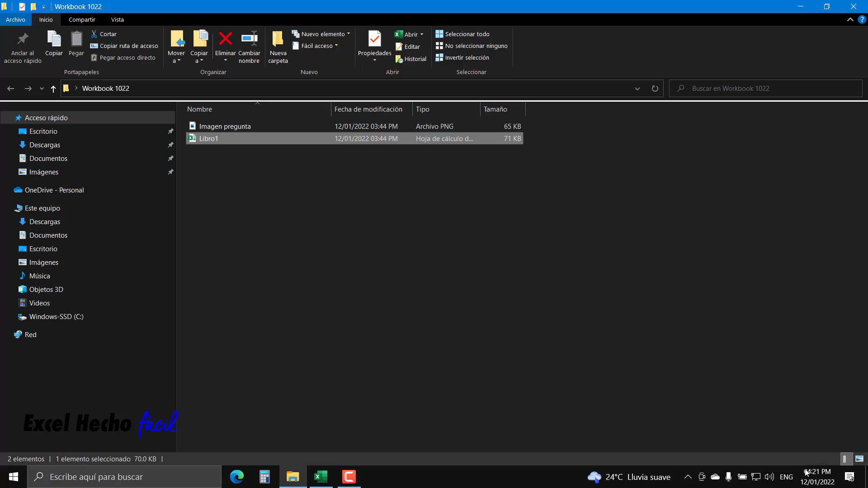
key("alt+Tab")
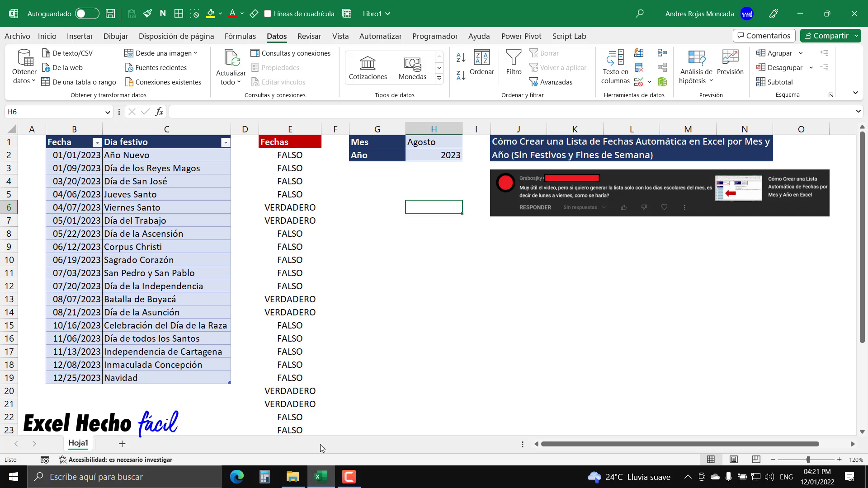
left_click(817, 477)
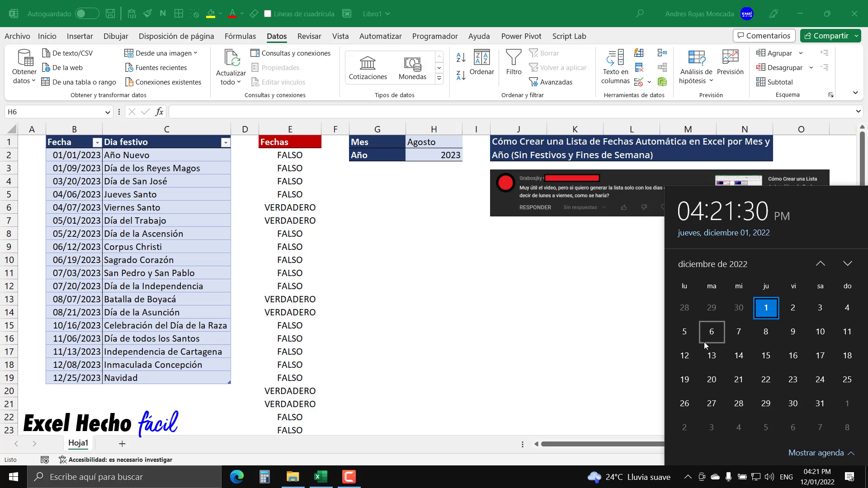
left_click(717, 263)
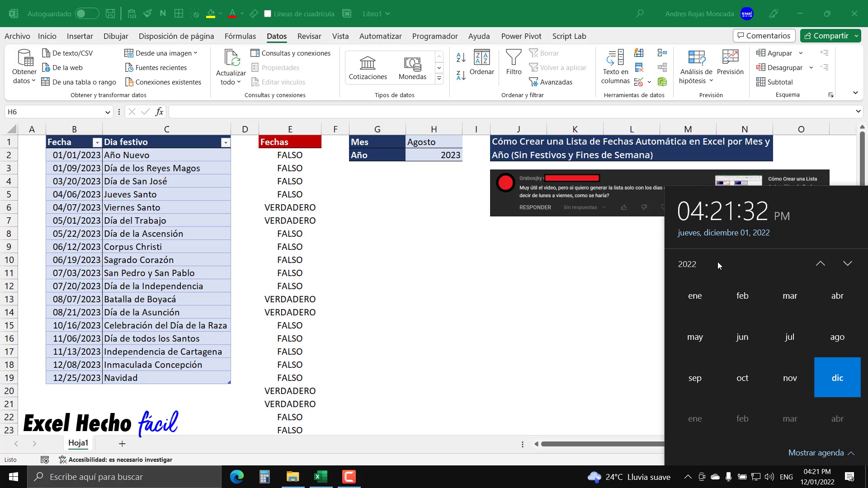
left_click(846, 264)
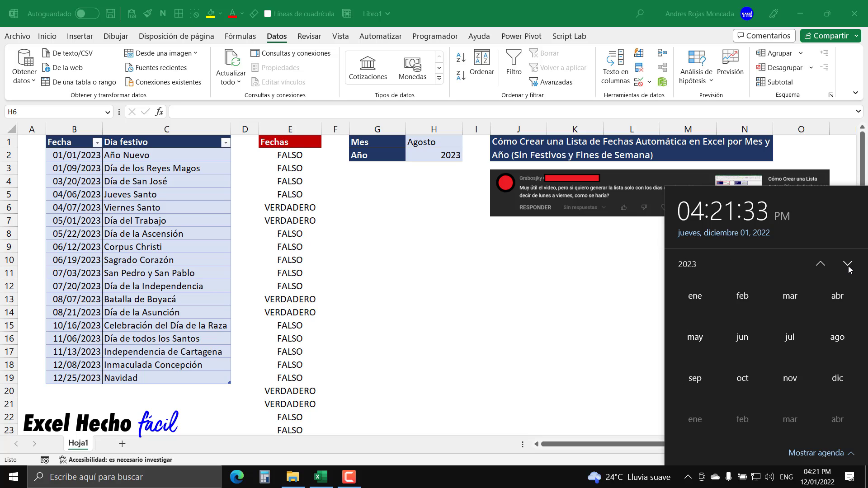
left_click(833, 340)
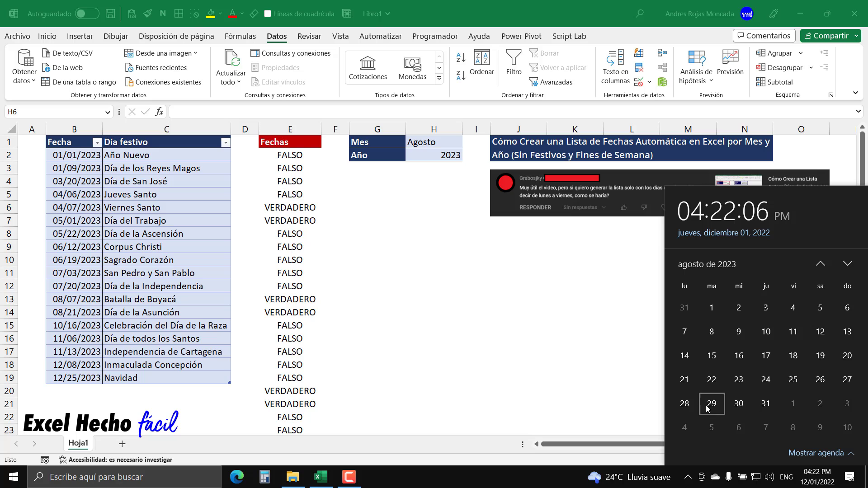
left_click(542, 477)
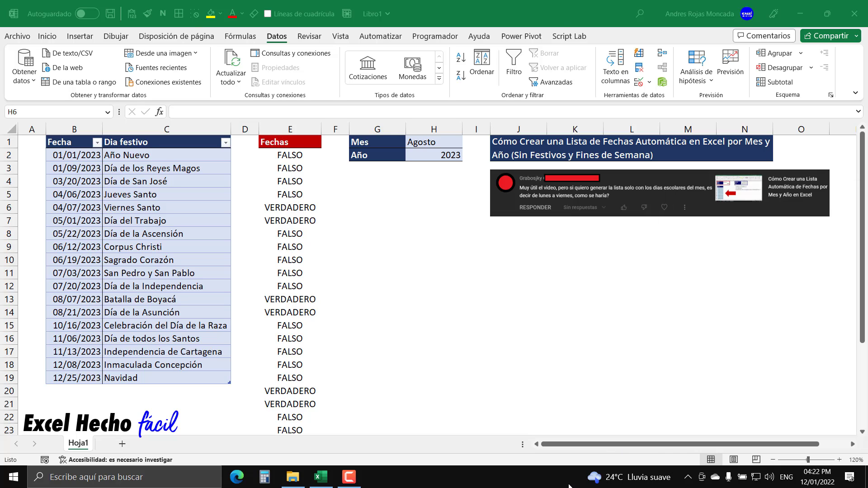
Review the remaining weekend test results through the end of the Fechas list.
left_click(563, 4)
scroll(313, 325, "down", 6)
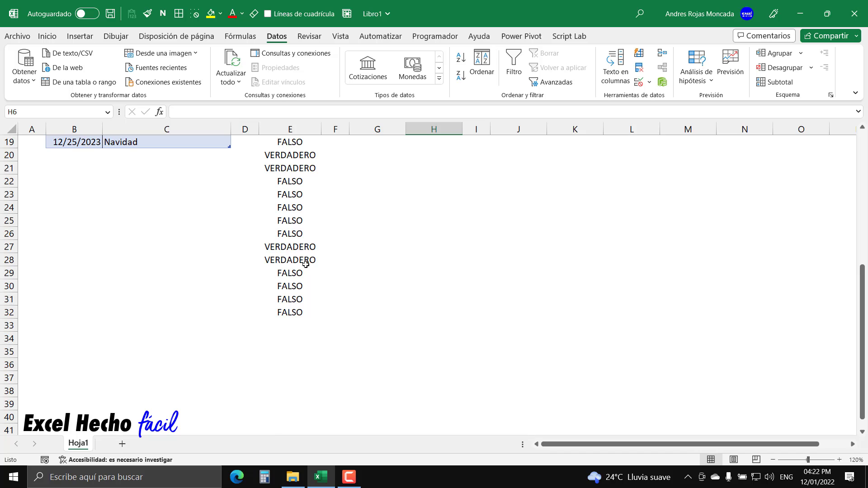
scroll(305, 264, "up", 6)
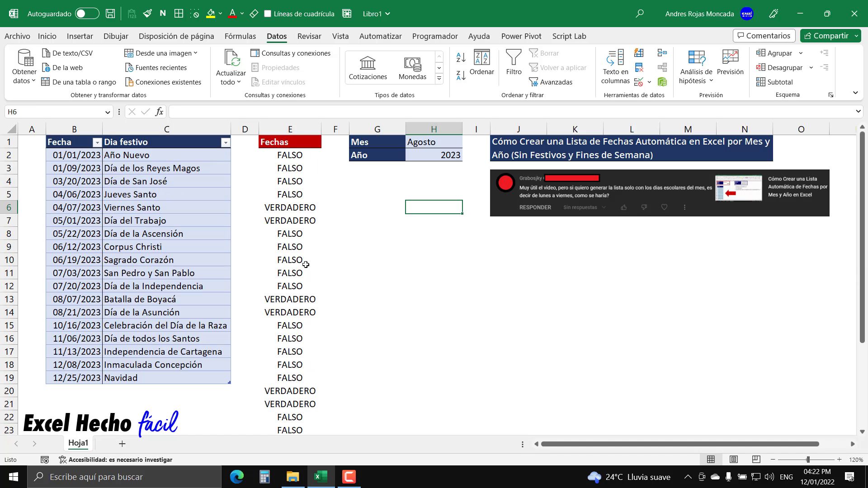
Reopen E2's formula for editing and delete its final _FinDeSemana calculation with the closing parenthesis.
left_click(303, 155)
key("F2")
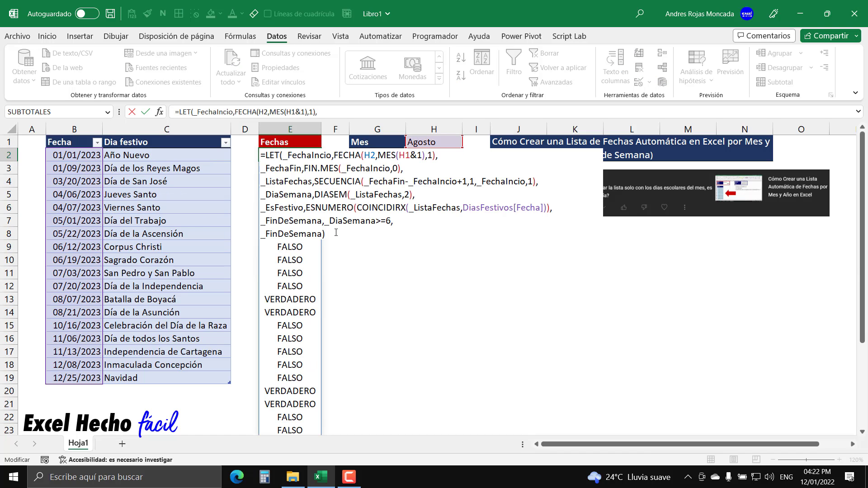
left_click_drag(336, 233, 262, 233)
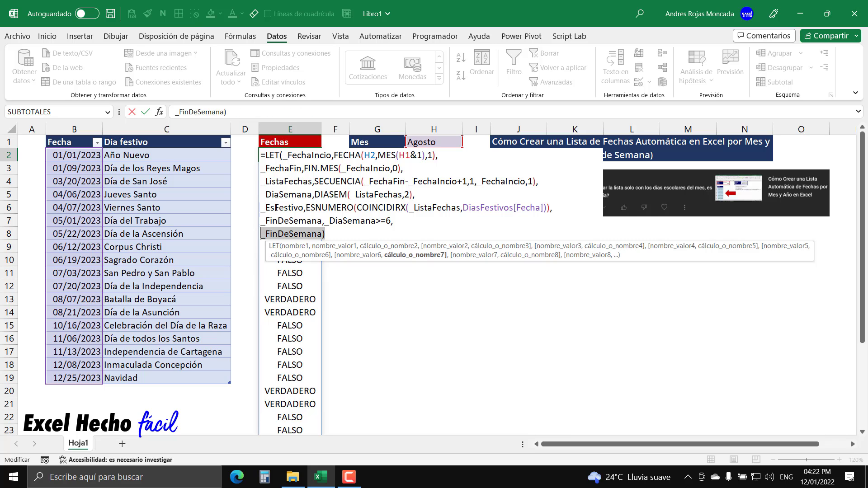
key("BackSpace")
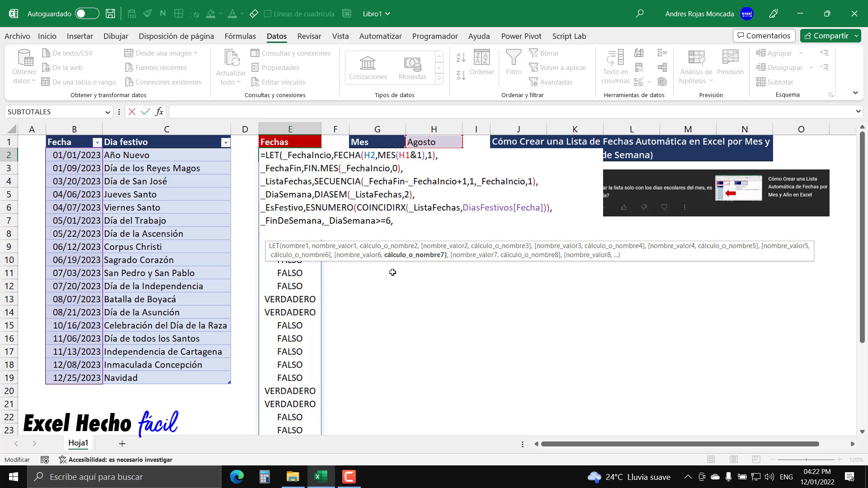
type("FILTRAR(")
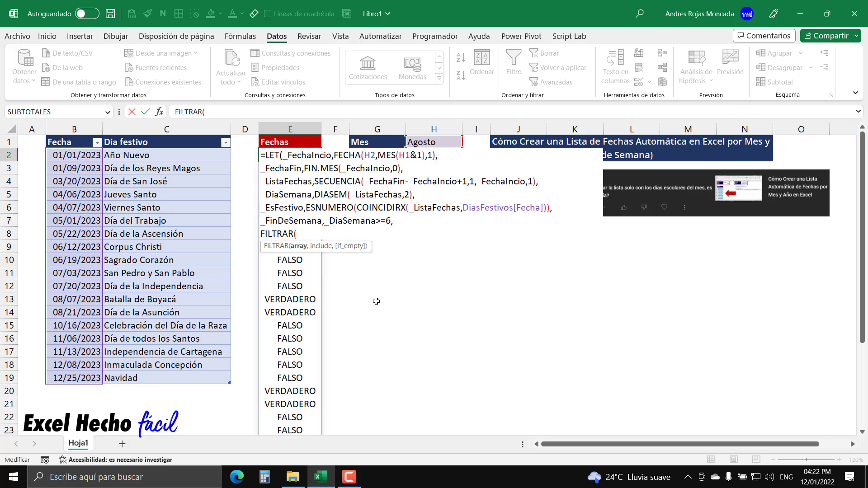
type("lis")
key("Tab")
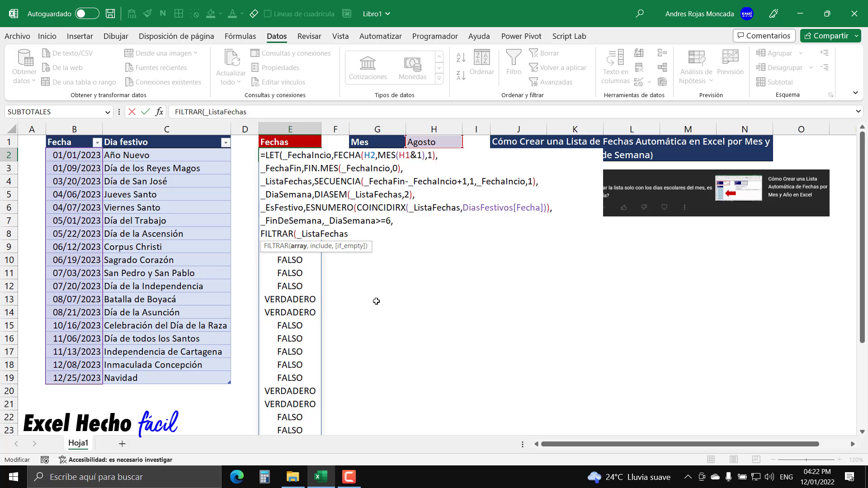
type(",")
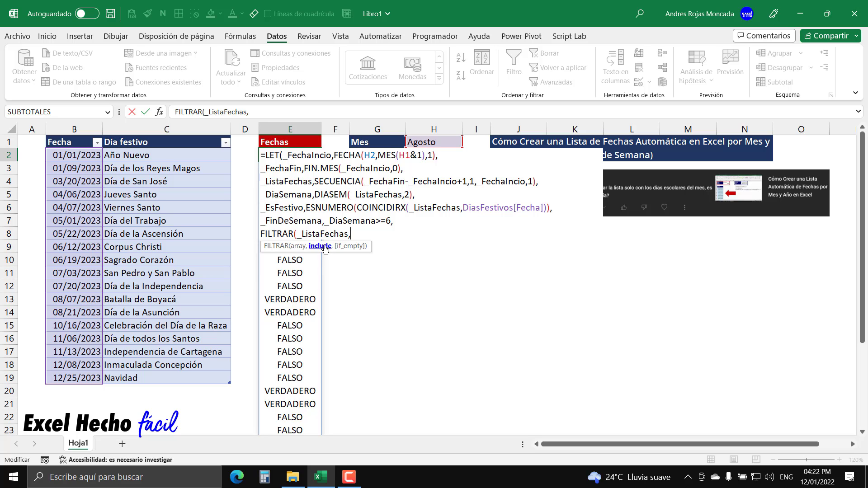
left_click_drag(367, 247, 370, 299)
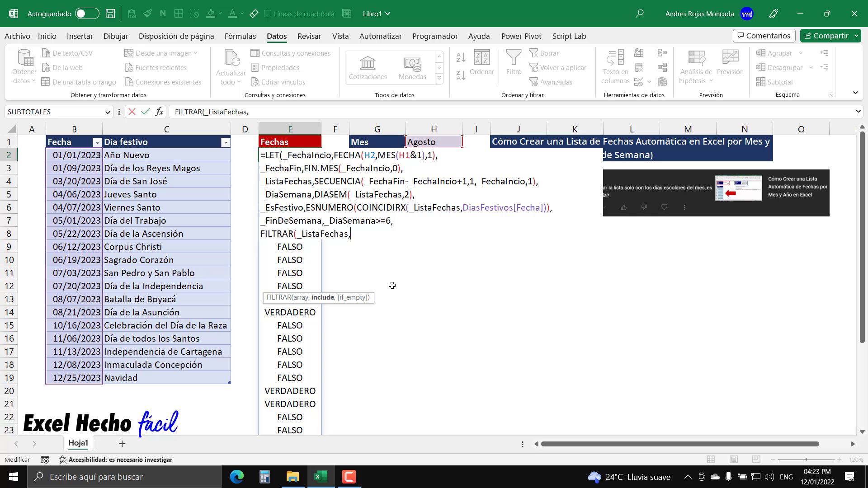
left_click_drag(351, 234, 253, 236)
key("BackSpace")
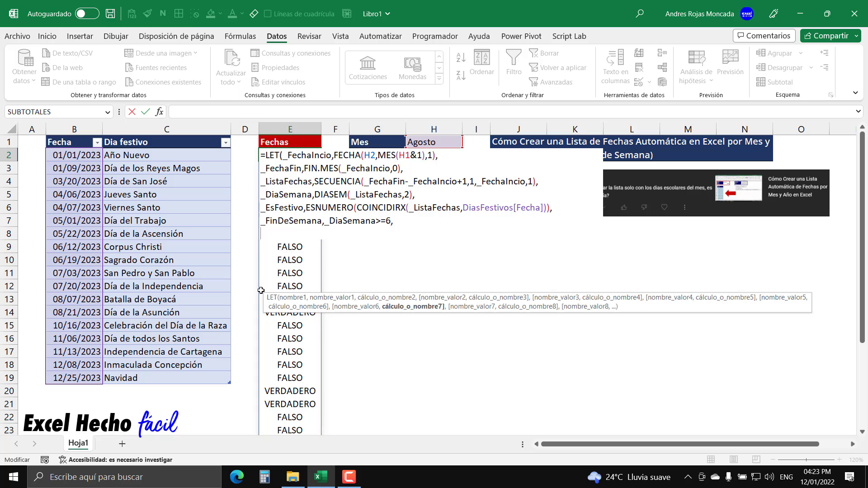
Complete E2's LET formula with APILARH(_EsFestivo,_FinDeSemana) as the final calculation, and autofit column F.
type("api")
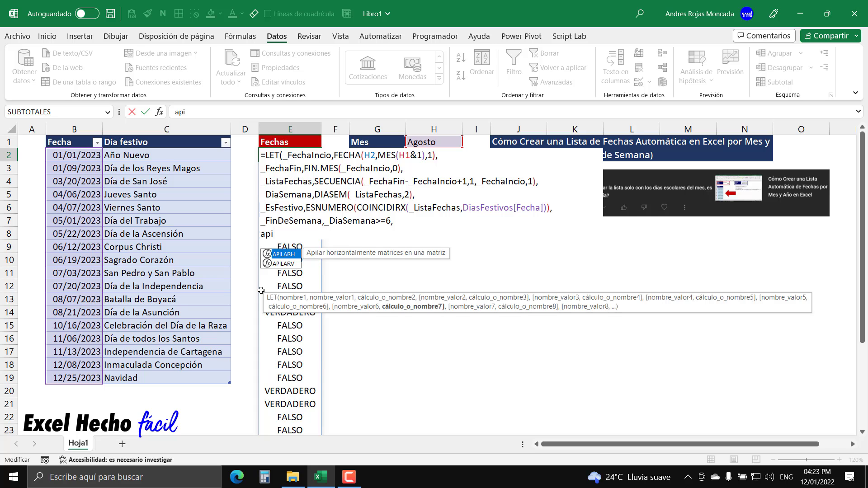
key("Tab")
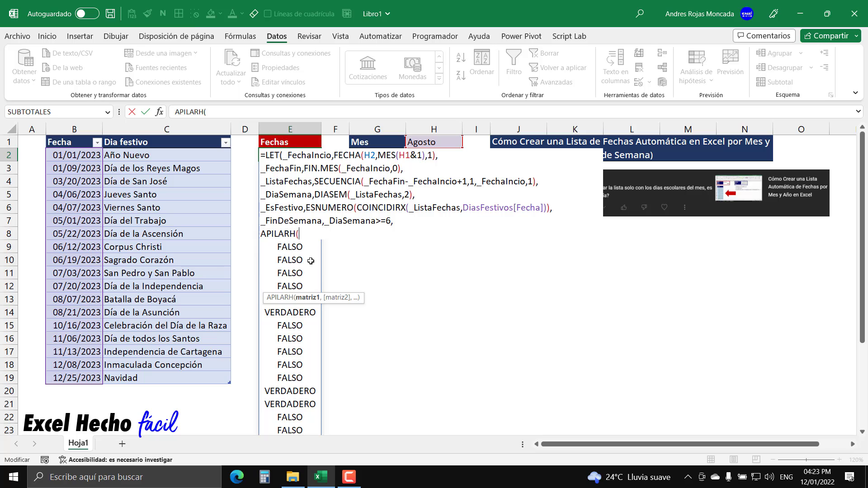
type("_EsFestivo,_")
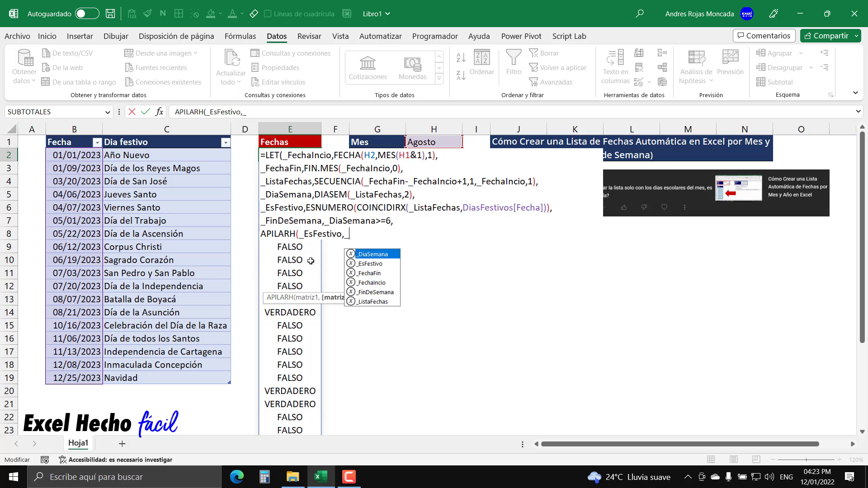
type("FinDeSemana)")
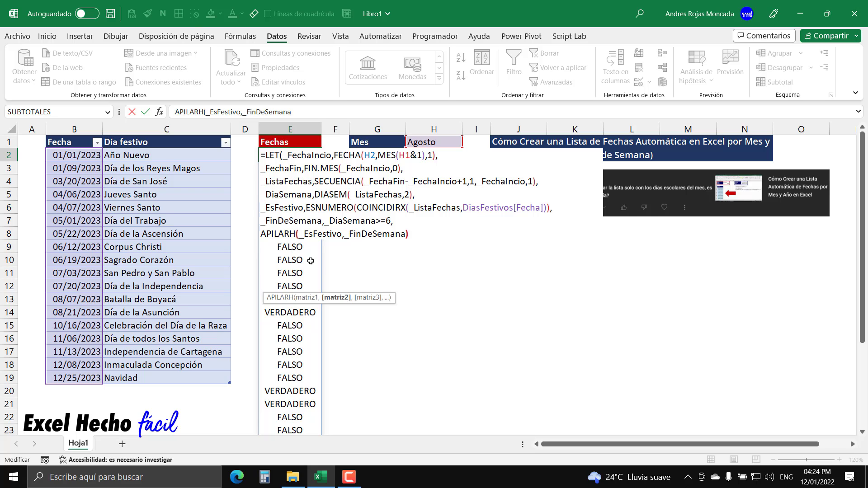
type(")")
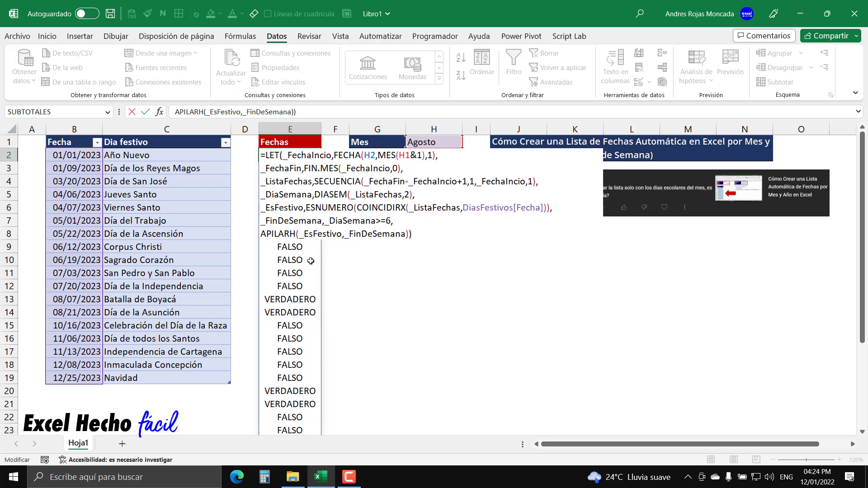
key("Return")
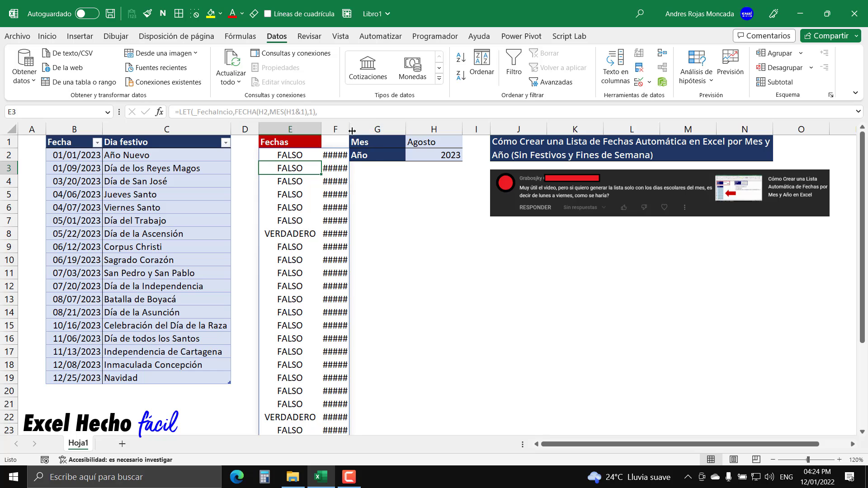
double_click(352, 131)
Review the holiday test results in column E over the full list, checking E8 and E22 individually.
left_click(313, 153)
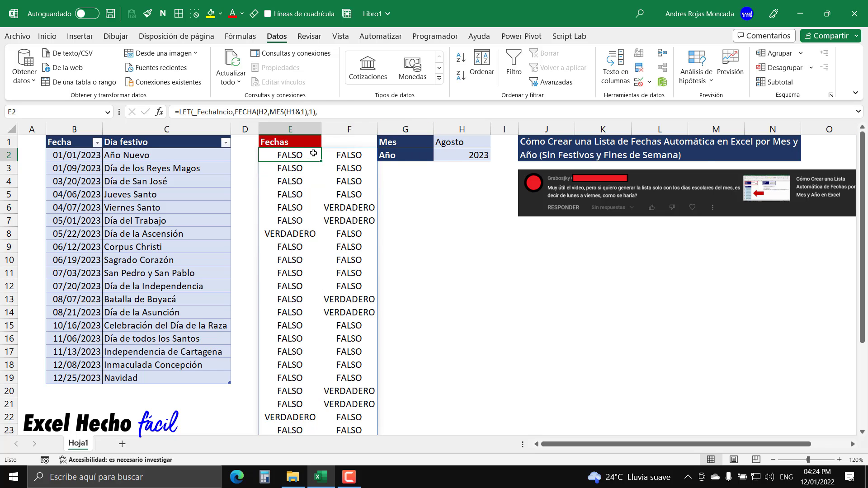
left_click_drag(314, 153, 298, 412)
scroll(305, 329, "up", 4)
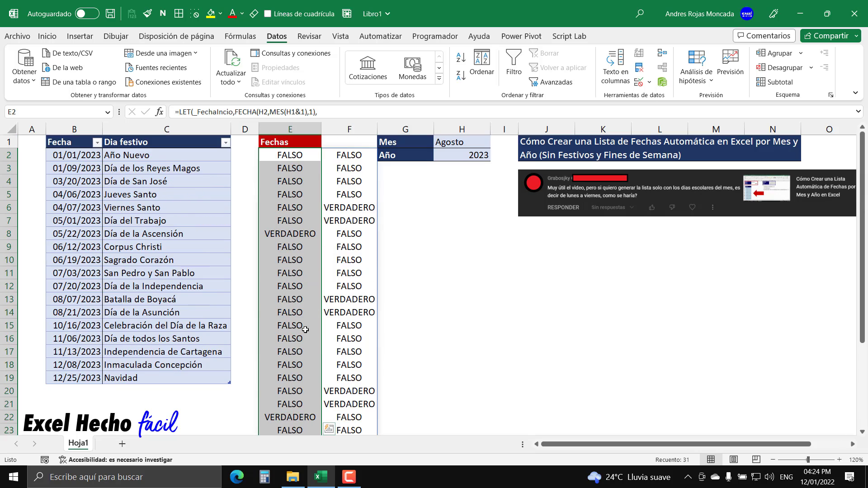
left_click(297, 235)
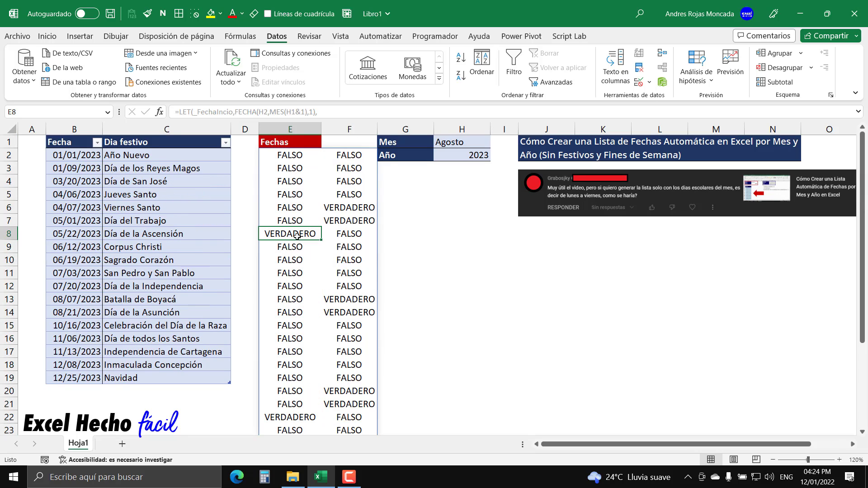
left_click(288, 415)
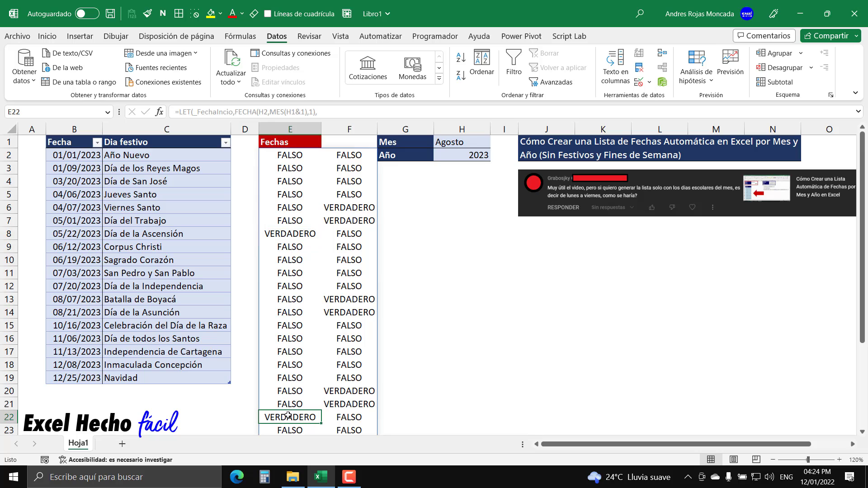
Go through the weekend test results in column F at F6, F7, F13, F14, F20, F21, F27 and F28.
left_click(347, 208)
left_click(348, 220)
left_click(350, 209)
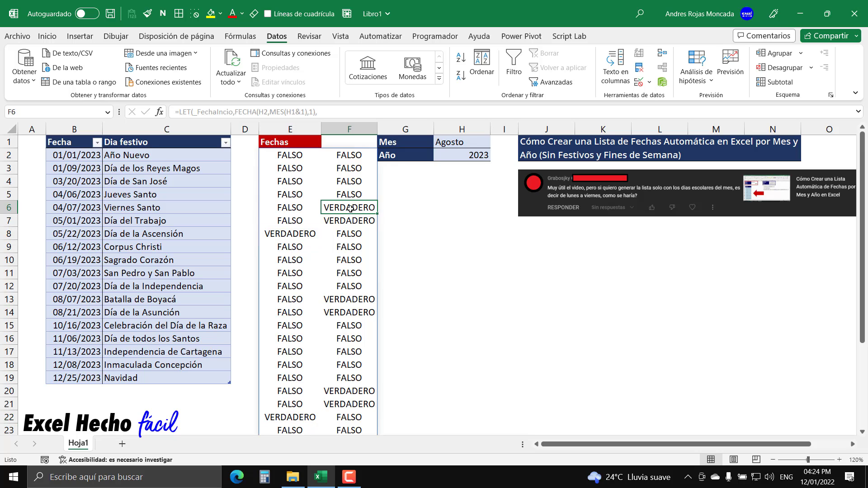
left_click(350, 222)
left_click(350, 299)
left_click(350, 313)
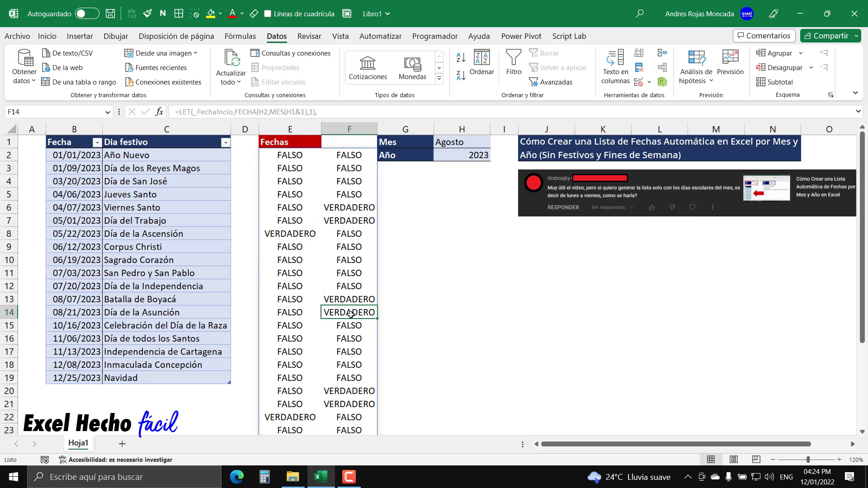
left_click(353, 391)
left_click(354, 402)
scroll(353, 401, "down", 4)
left_click(352, 326)
left_click(353, 339)
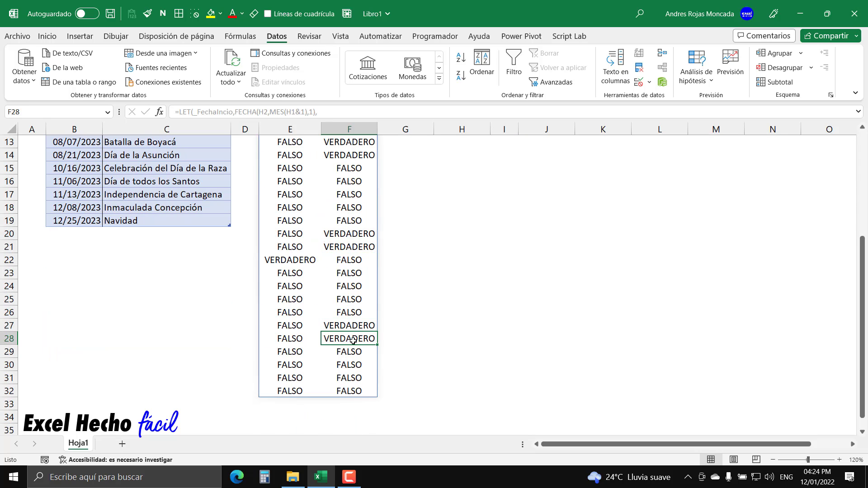
scroll(353, 340, "up", 4)
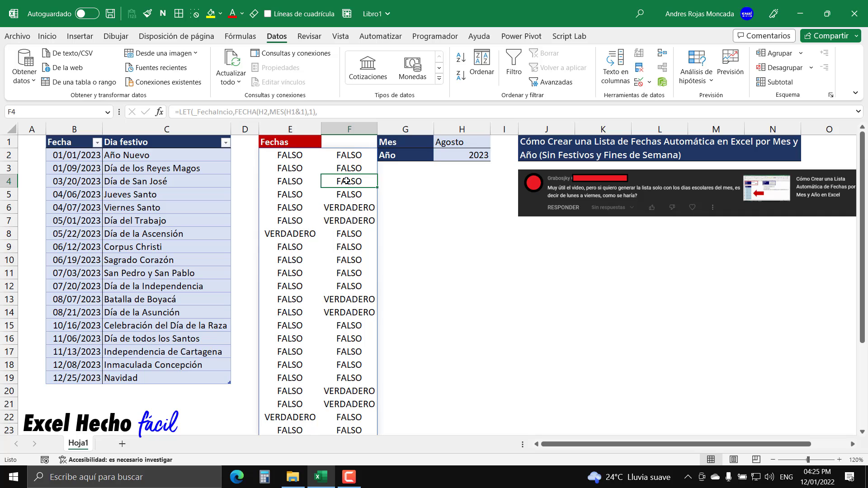
Compare the holiday and weekend results side by side in rows 4, 6 and 7, and review E2 to E5.
left_click_drag(332, 181, 336, 220)
left_click(283, 181)
left_click(332, 181)
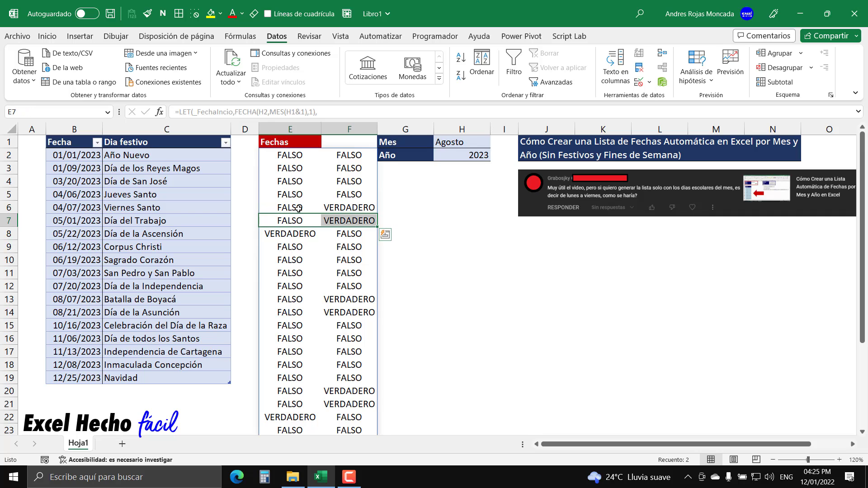
left_click_drag(296, 208, 345, 208)
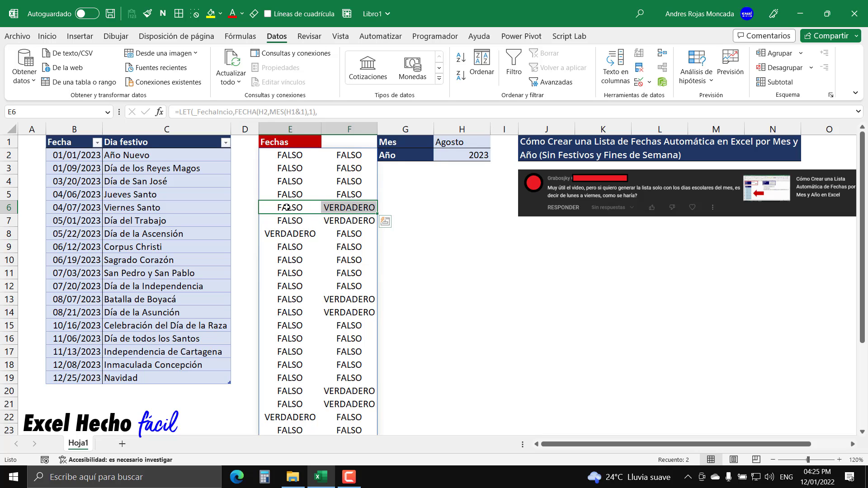
left_click_drag(287, 182, 335, 182)
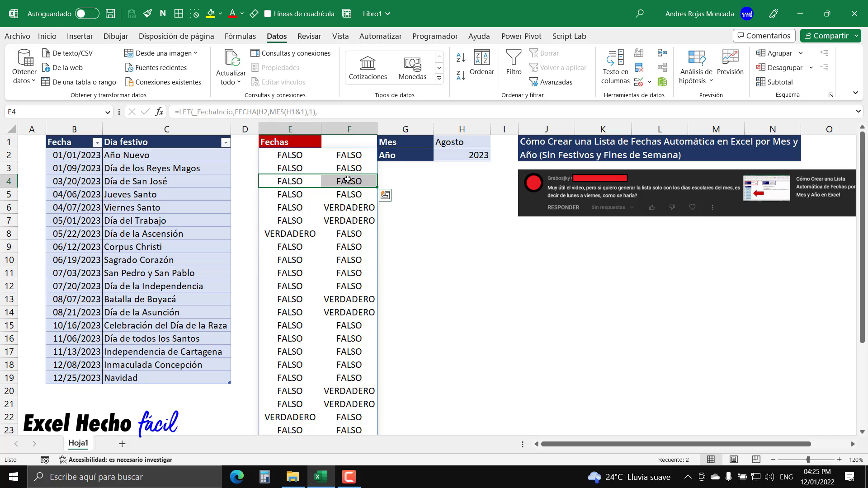
left_click(302, 155)
left_click_drag(302, 155, 301, 195)
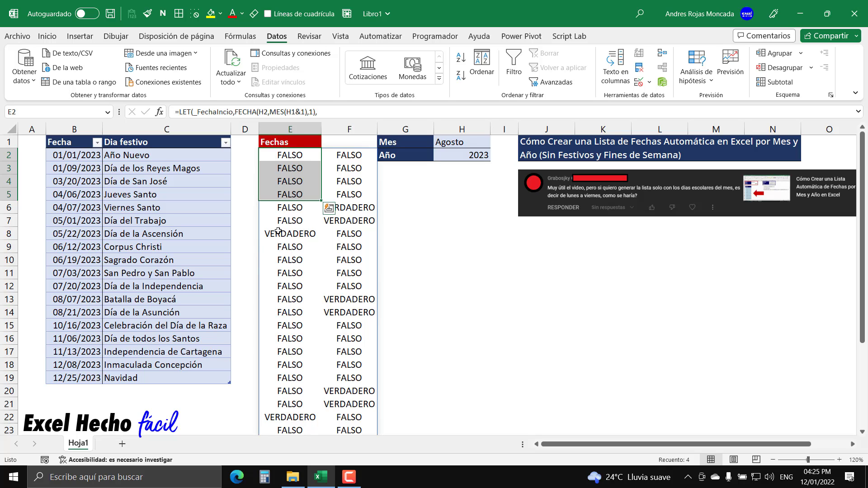
Reopen E2's formula, delete the final APILARH calculation, and move the function hint away from the formula text.
left_click(306, 158)
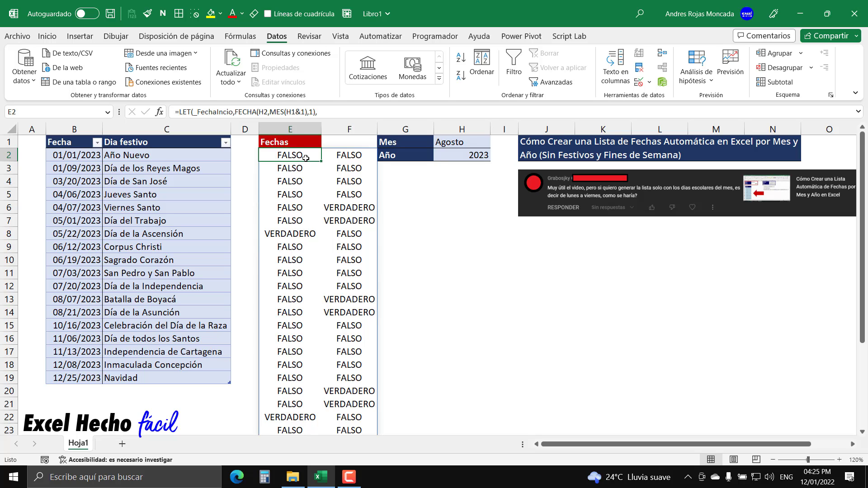
double_click(306, 158)
left_click_drag(413, 233, 260, 234)
key("Delete")
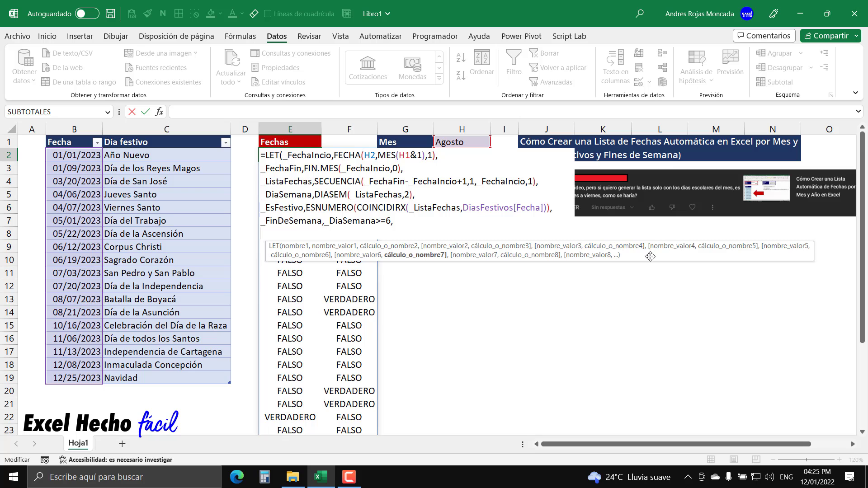
left_click_drag(650, 255, 653, 321)
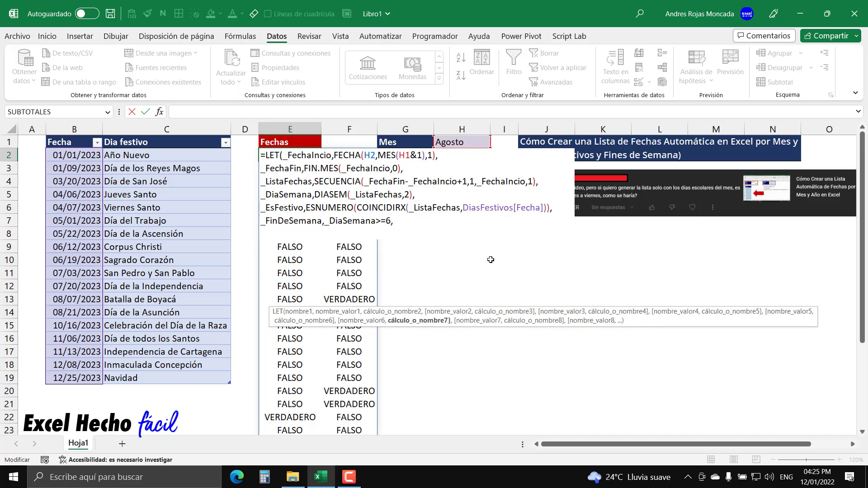
Start the LET formula's final calculation with the FILTRAR function, using _ListaFechas as its array.
type("fil")
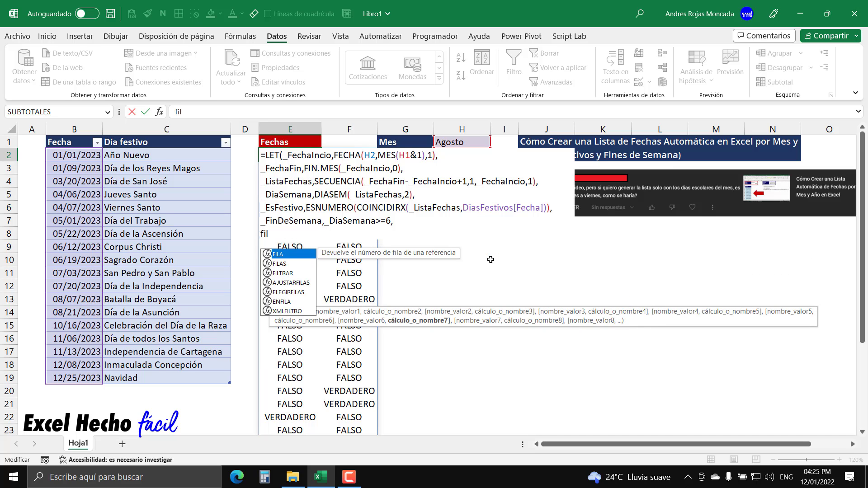
key("Down")
key("Down")
key("Tab")
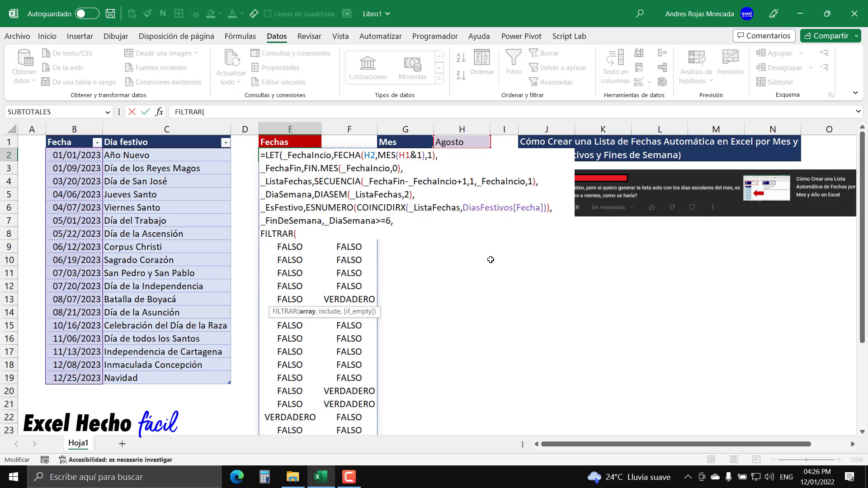
type("_Lis")
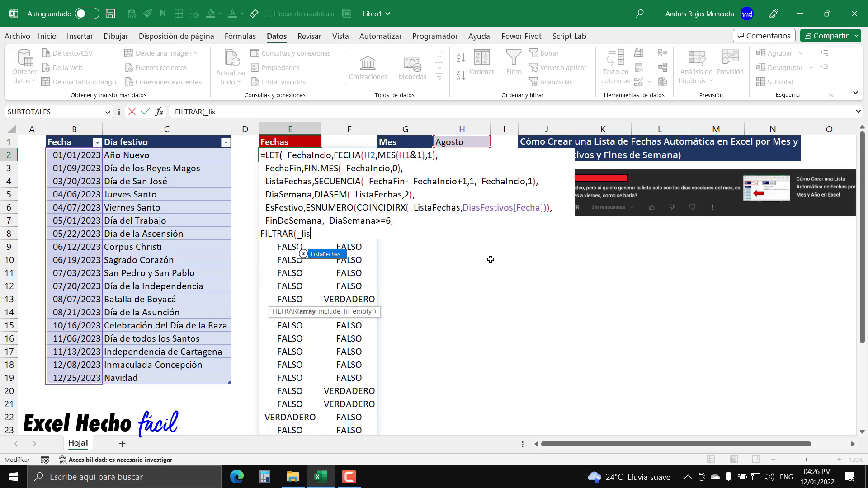
key("Tab")
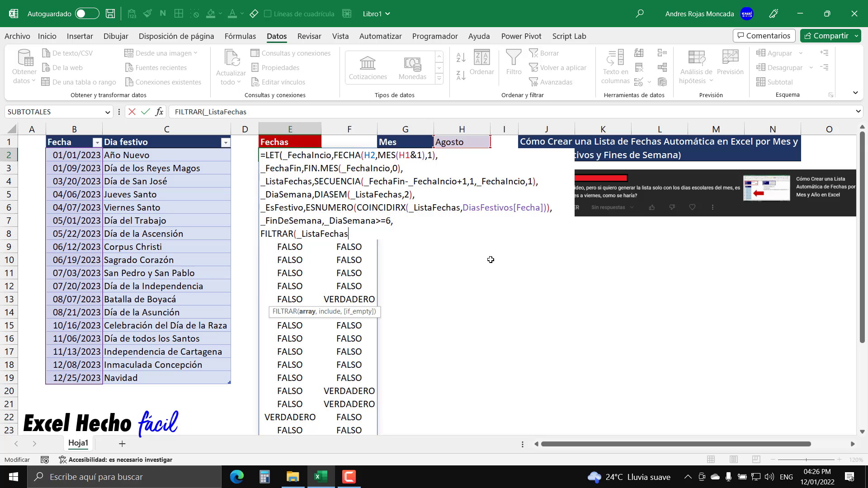
Set the FILTRAR condition to _EsFestivo+_FinDeSemana, close both functions and enter the formula in E2.
type(",_es")
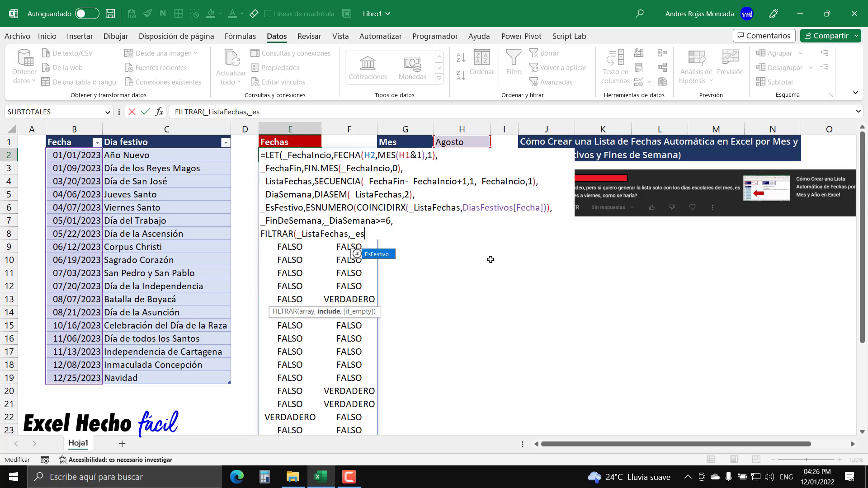
key("Tab")
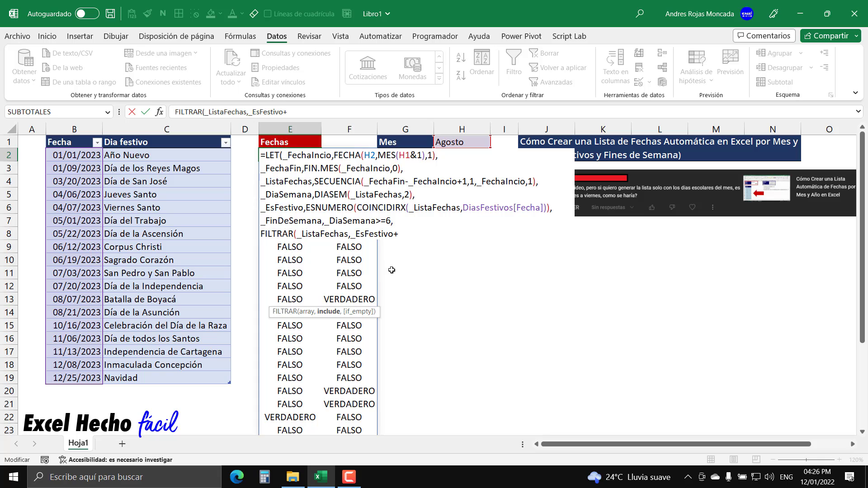
type("+")
double_click(396, 236)
double_click(395, 233)
type("_")
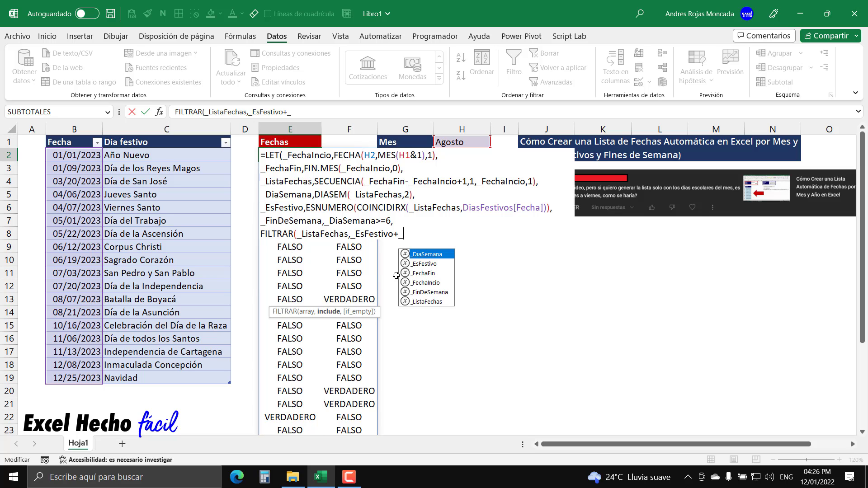
type("Fi")
key("Tab")
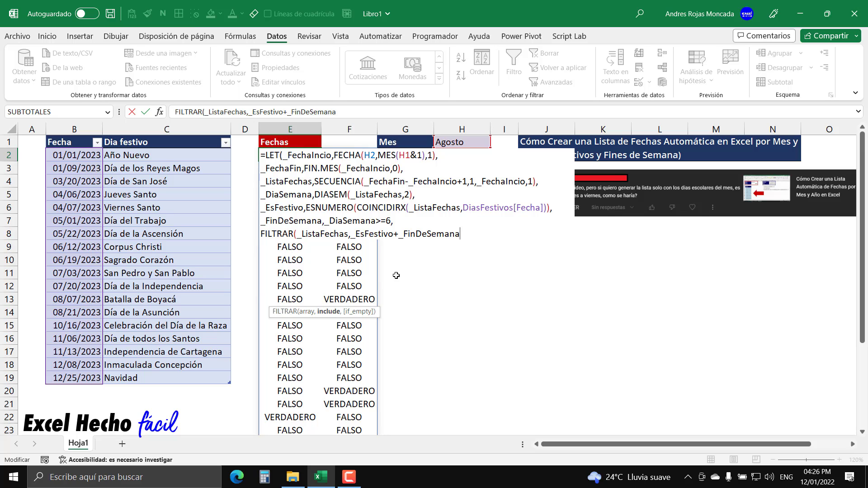
type(")")
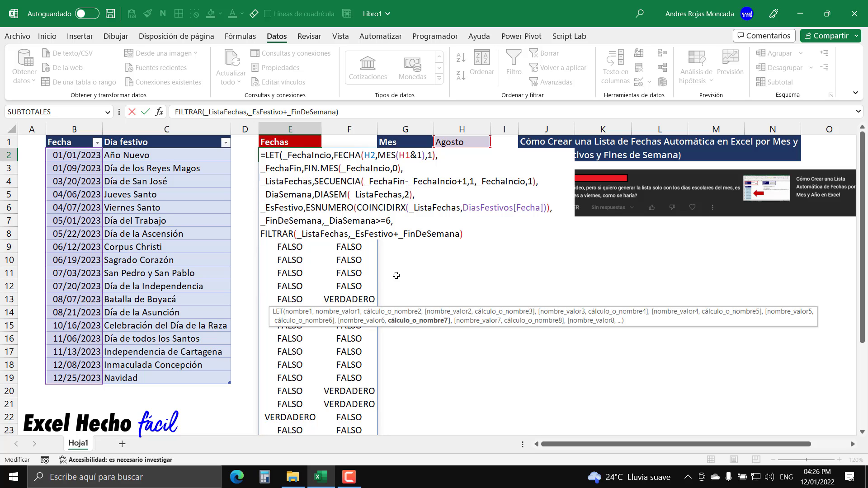
type(")")
key("Return")
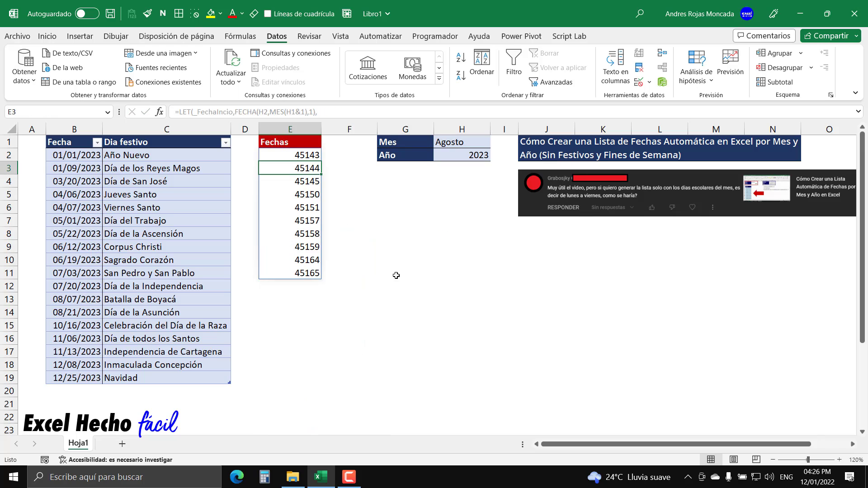
Wrap the _EsFestivo+_FinDeSemana condition of E2's FILTRAR in the NO function, close its parenthesis and enter the formula.
left_click_drag(316, 156, 314, 273)
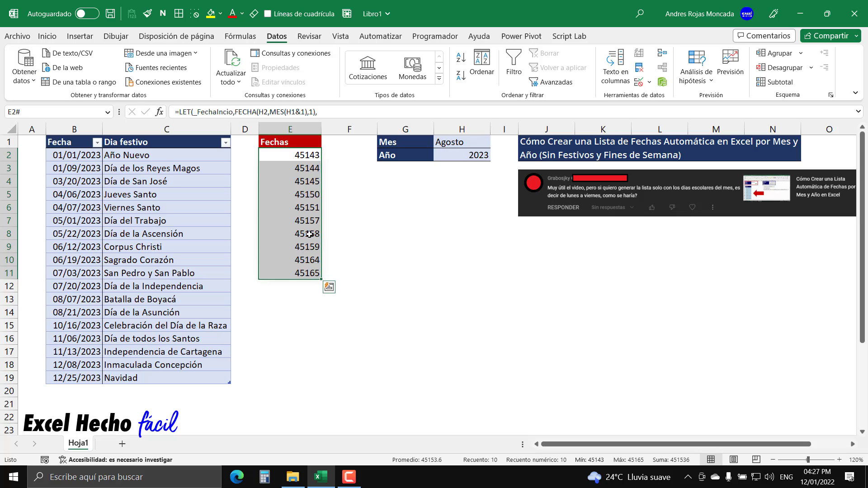
double_click(304, 156)
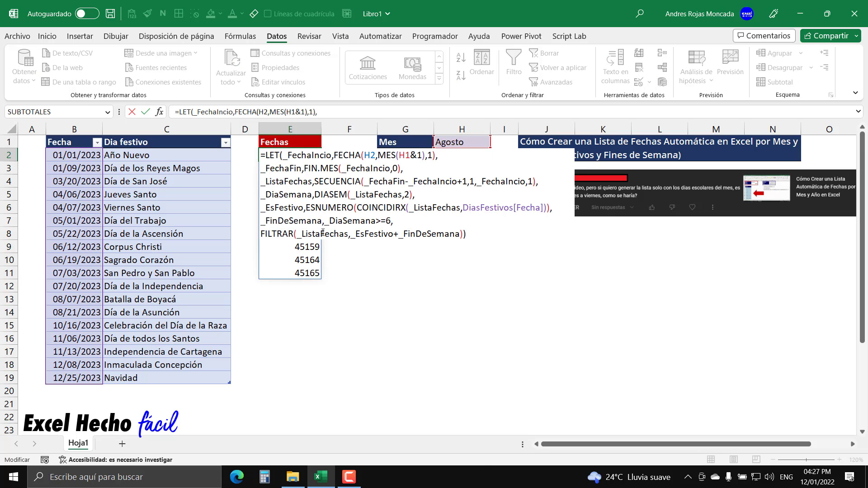
left_click(352, 235)
type("no")
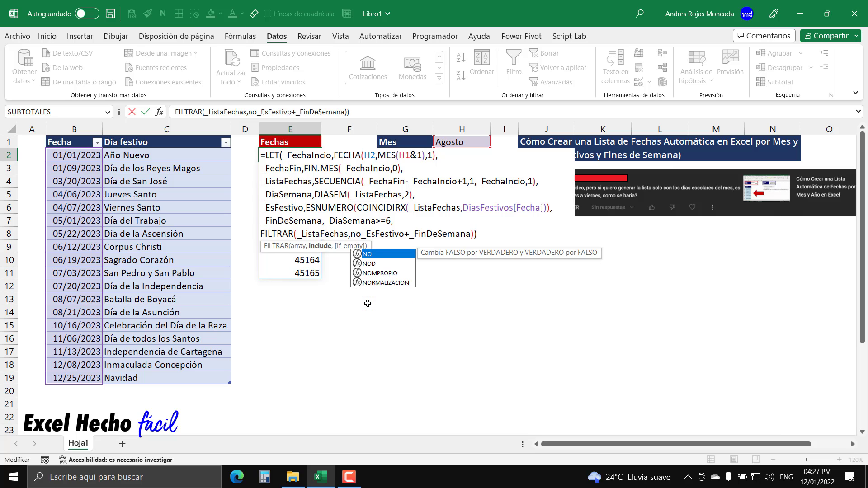
key("Tab")
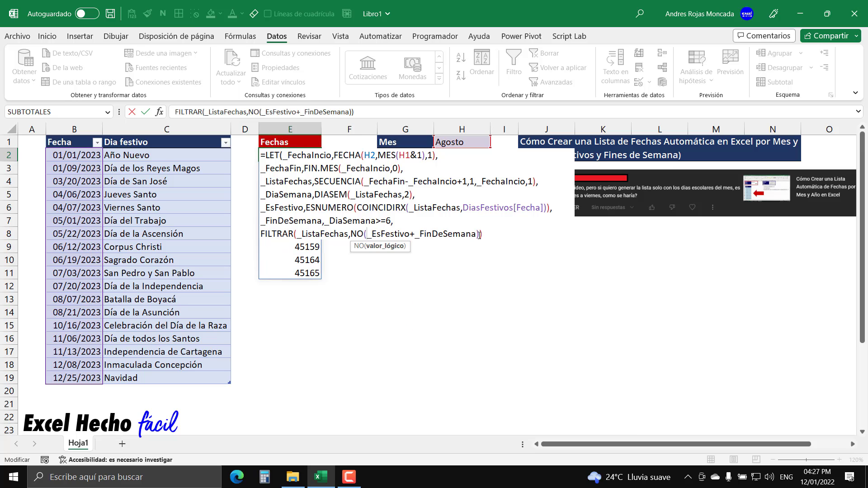
left_click(479, 233)
type(")")
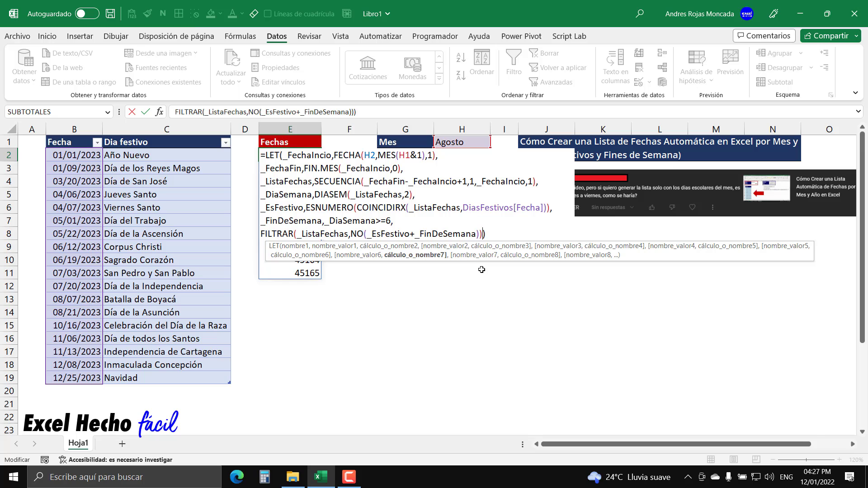
left_click_drag(632, 255, 633, 326)
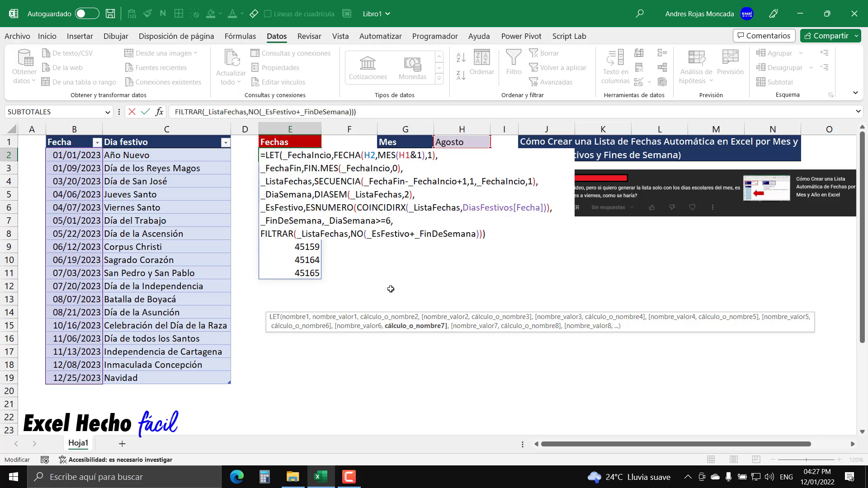
left_click(496, 233)
key("Return")
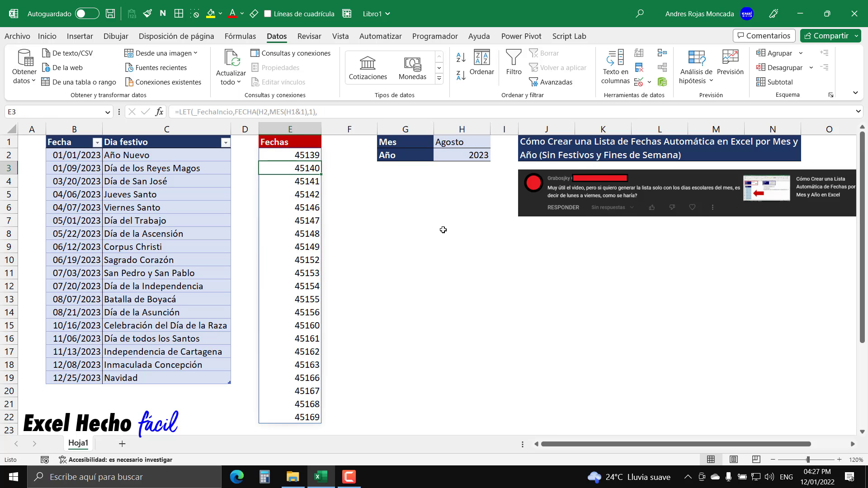
Format cells E1 to E32 as Fecha with the *03/14/2012 type, and return to the top of the sheet.
left_click_drag(311, 154, 298, 417)
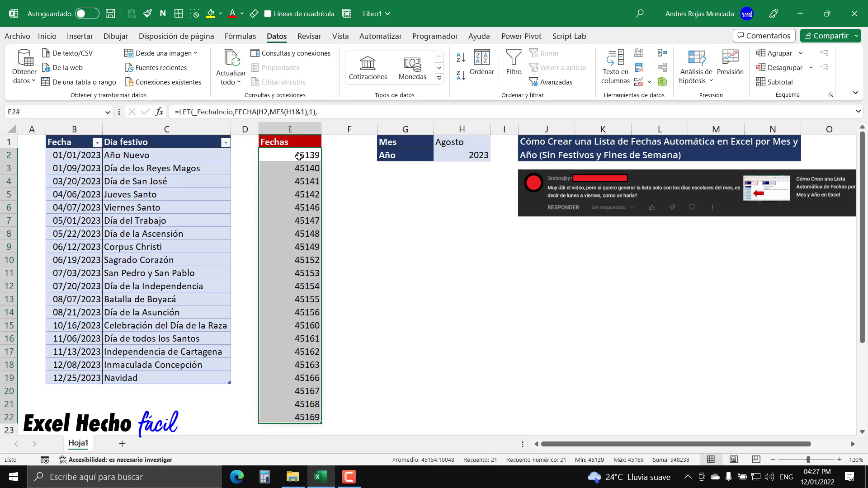
left_click_drag(299, 156, 296, 417)
left_click_drag(3, 167, 27, 412)
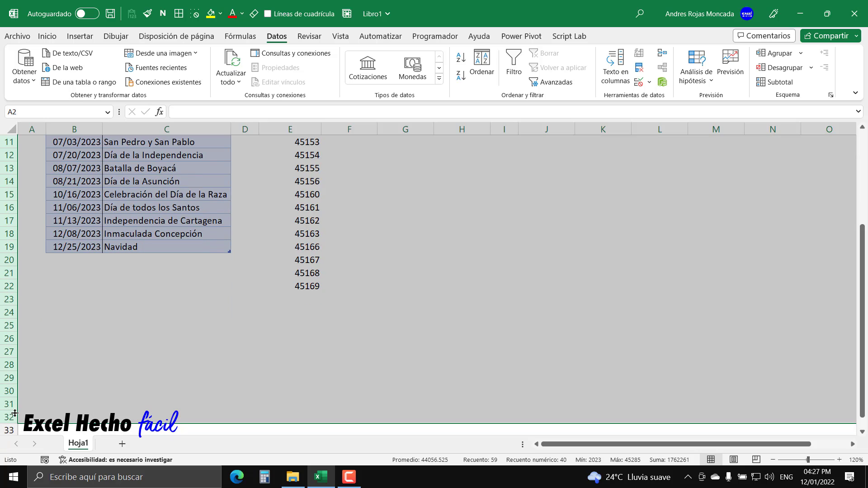
left_click(305, 416)
key("ctrl+shift+Up")
key("ctrl+shift+Up")
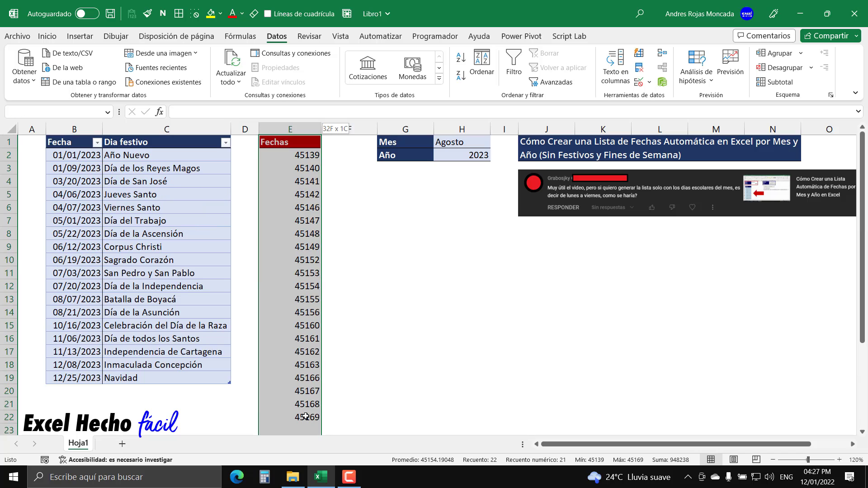
key("ctrl+1")
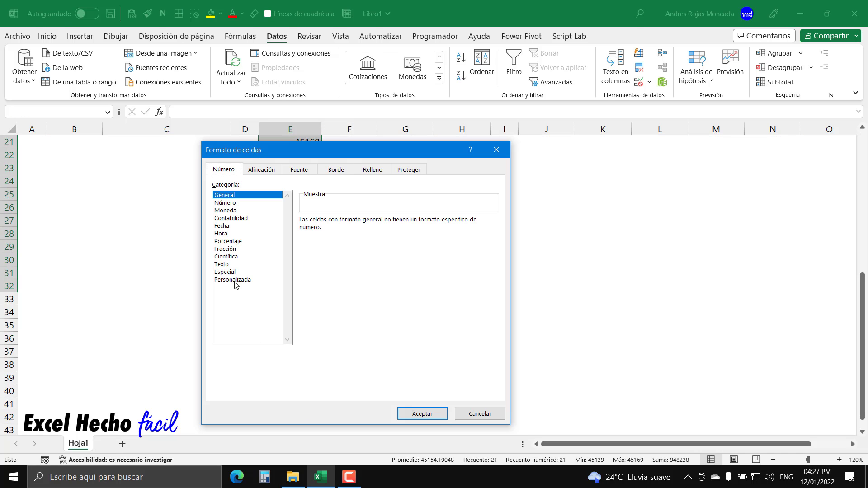
left_click(225, 226)
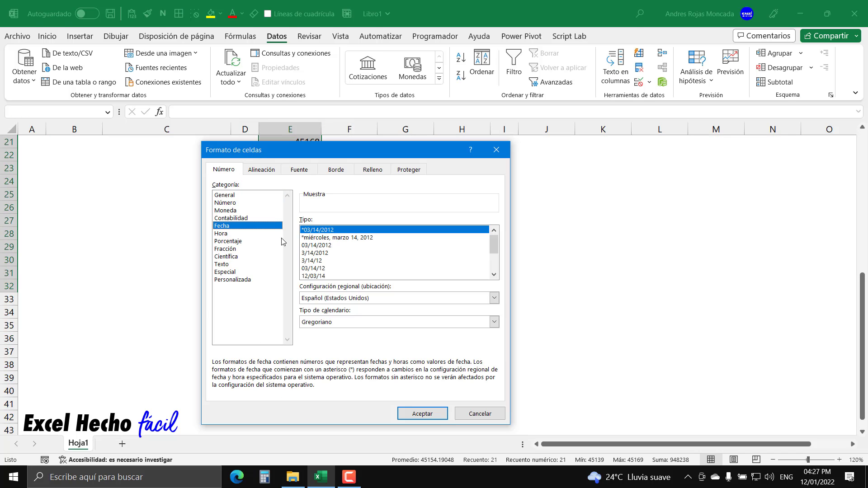
left_click(405, 409)
scroll(370, 332, "up", 7)
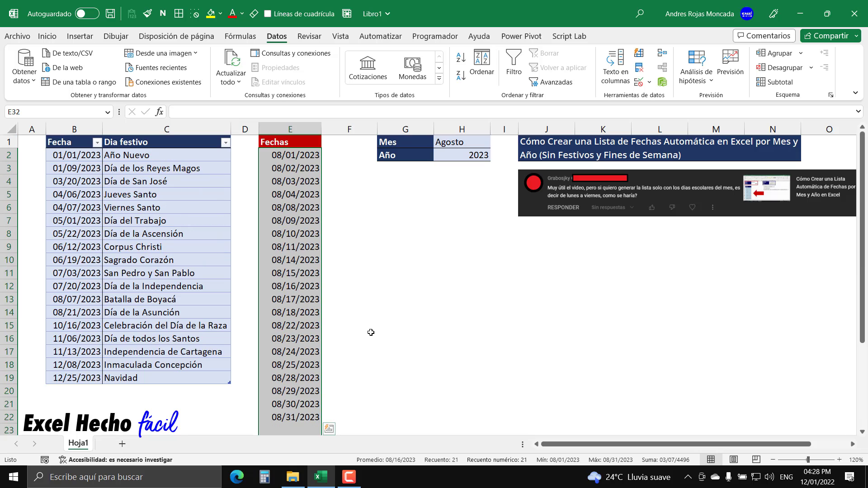
left_click(477, 209)
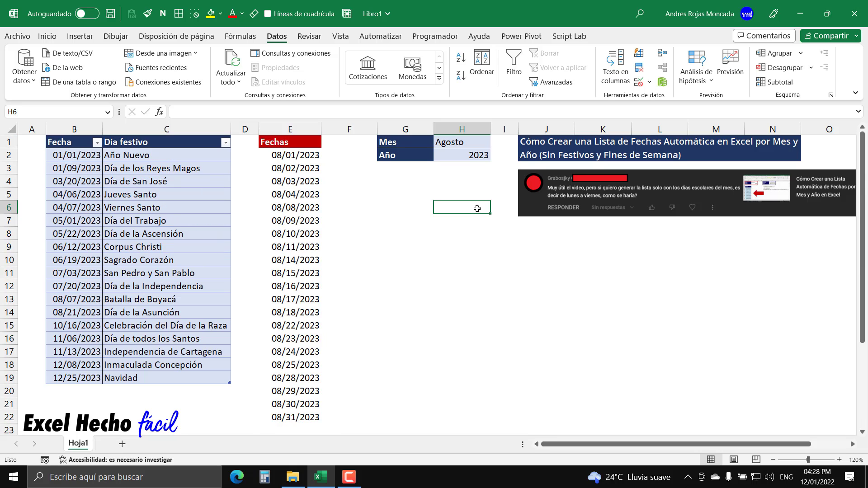
Check the August date list against agosto de 2023 in the system calendar, and close the calendar.
left_click(809, 479)
left_click(723, 262)
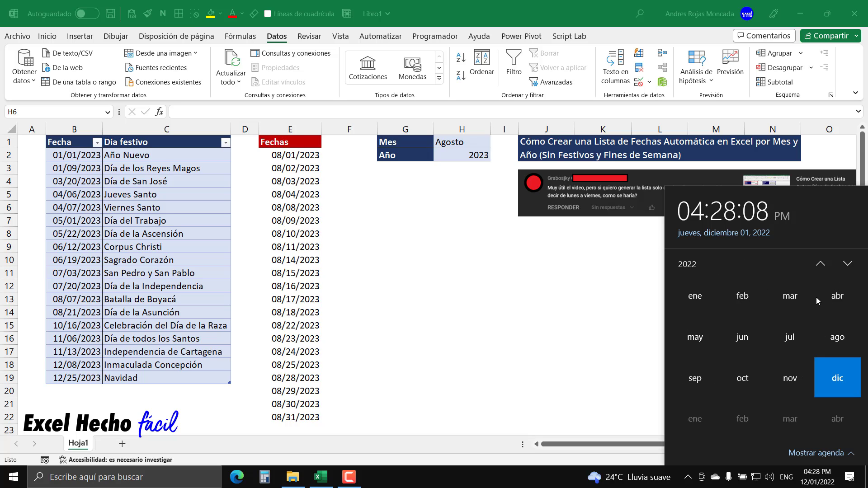
left_click(847, 263)
left_click(828, 337)
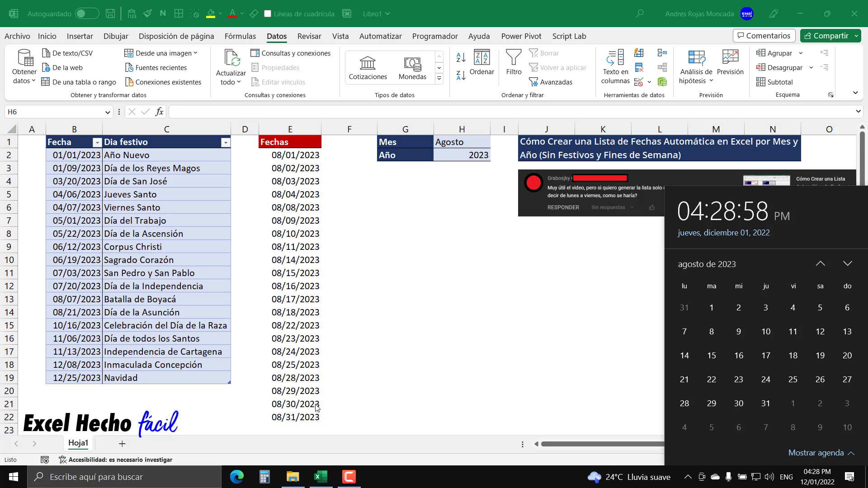
left_click(458, 20)
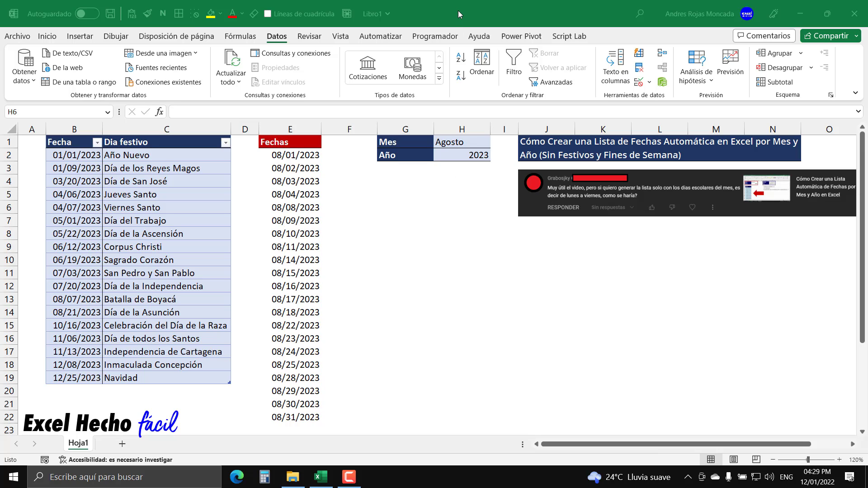
Change the month in H1 to Mayo.
left_click(468, 142)
left_click(495, 143)
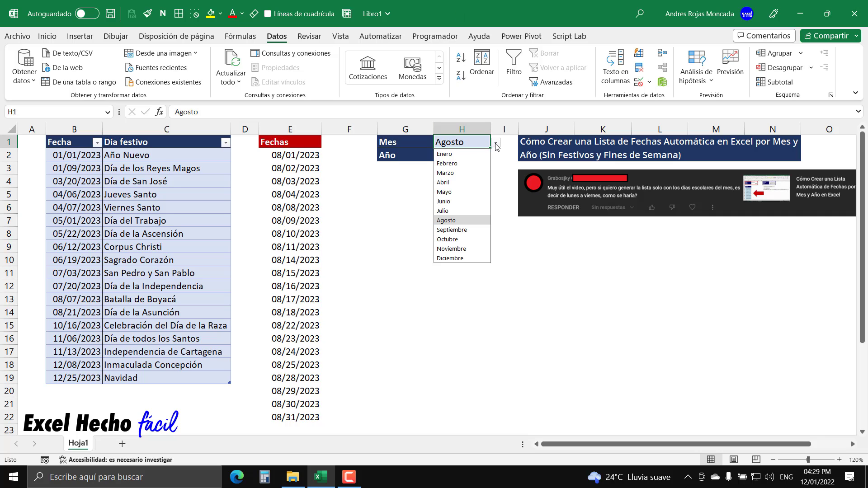
left_click(452, 193)
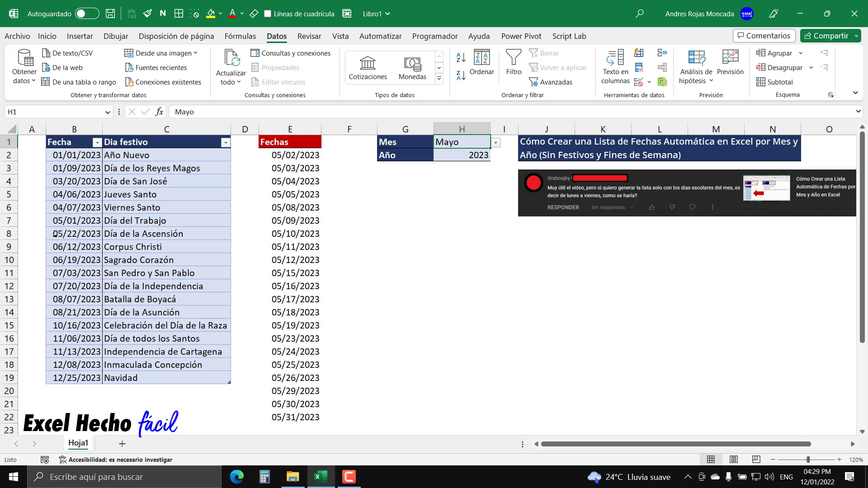
Compare the May date list with mayo de 2023 in the system calendar, and close the calendar.
left_click(817, 477)
left_click(738, 266)
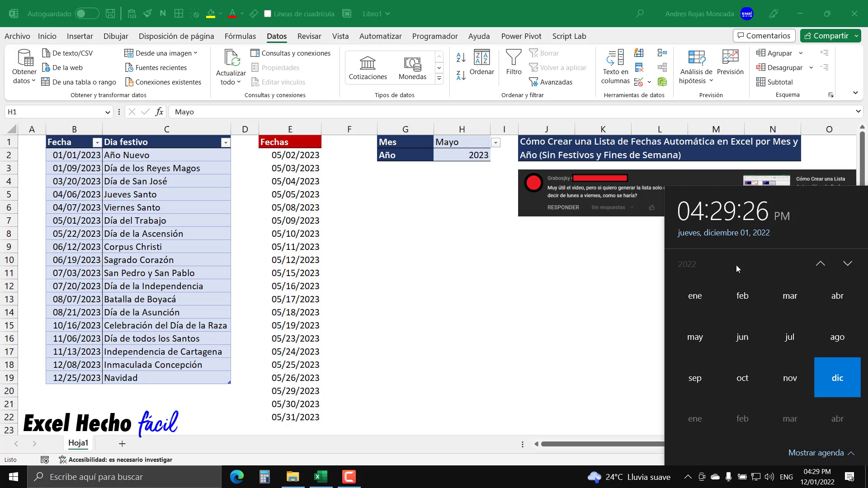
left_click(848, 266)
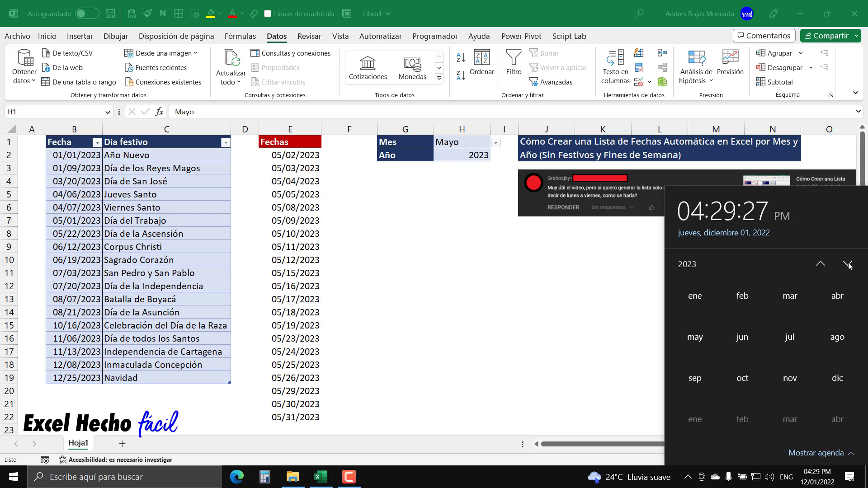
left_click(699, 337)
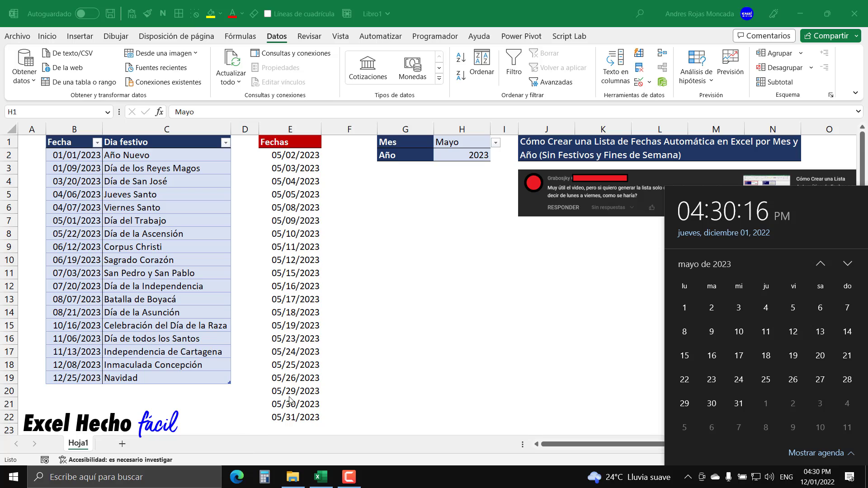
left_click(296, 423)
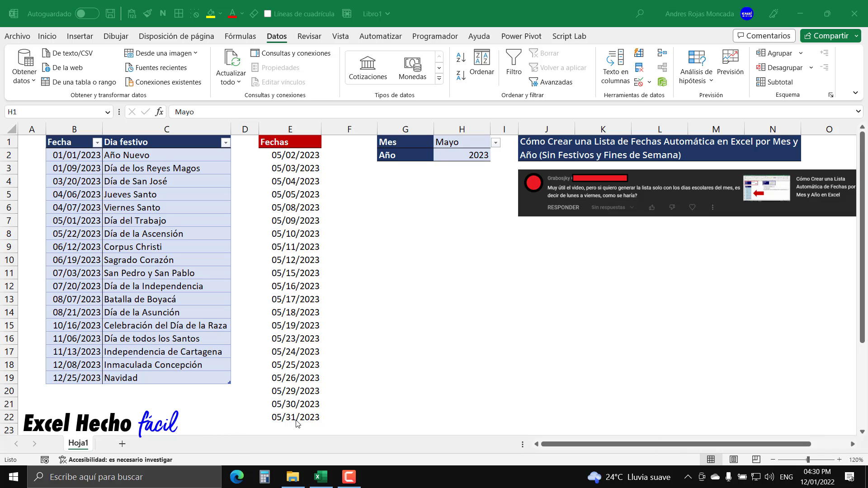
Enter =FORMULATEXTO(E2) in J8 to display the LET formula as text.
left_click(531, 237)
type("=FORMULATEXTO(")
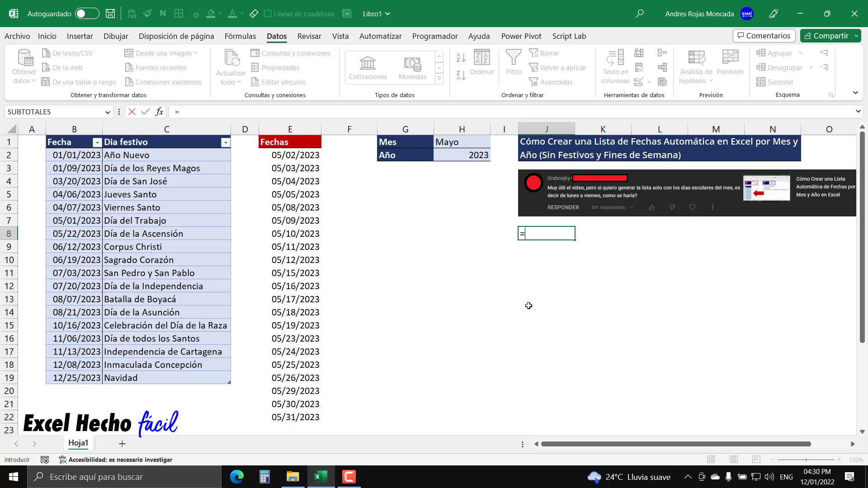
left_click(284, 155)
type(")")
key("Return")
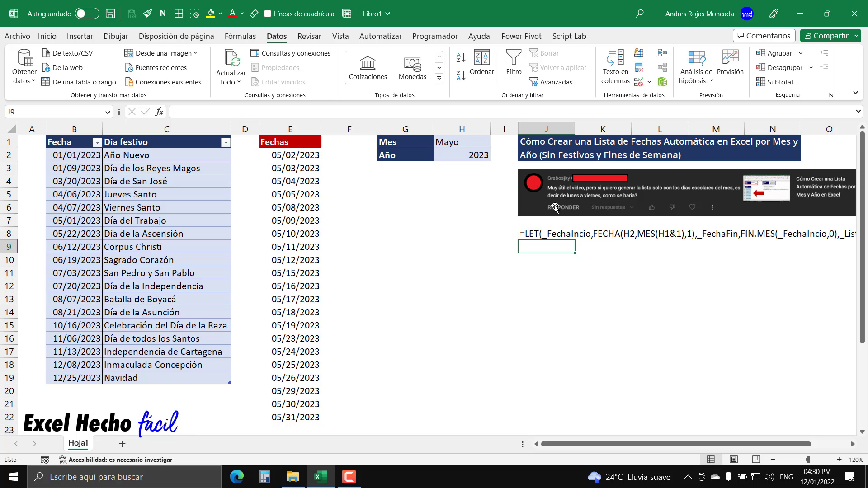
Try merging and centring J8:N18 with wrapped text, and undo both changes.
left_click_drag(537, 236, 808, 385)
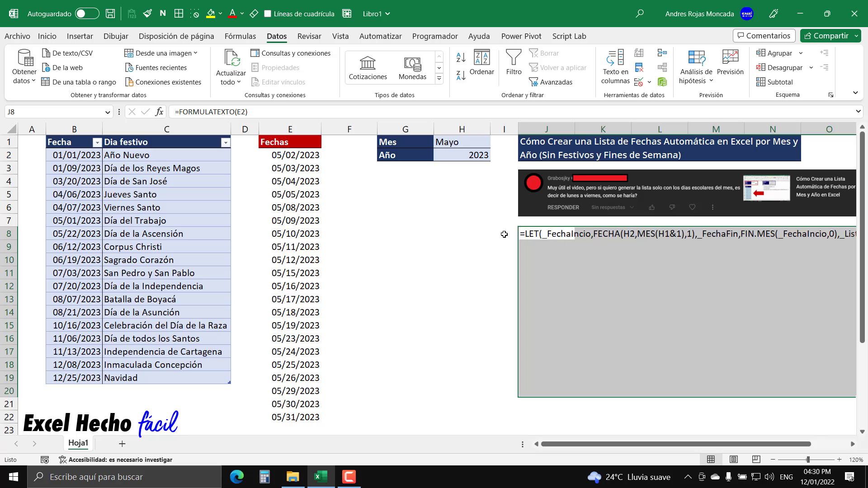
left_click(541, 234)
left_click_drag(541, 234, 779, 364)
left_click(47, 36)
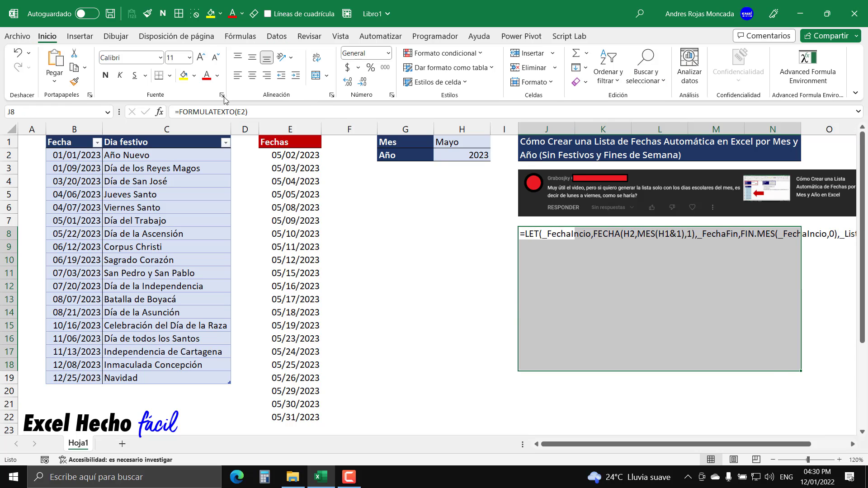
left_click(316, 75)
left_click(317, 58)
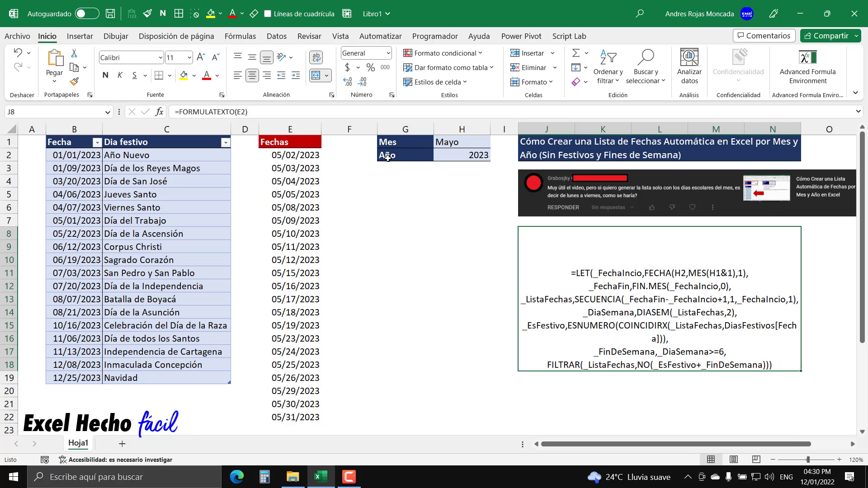
key("ctrl+z")
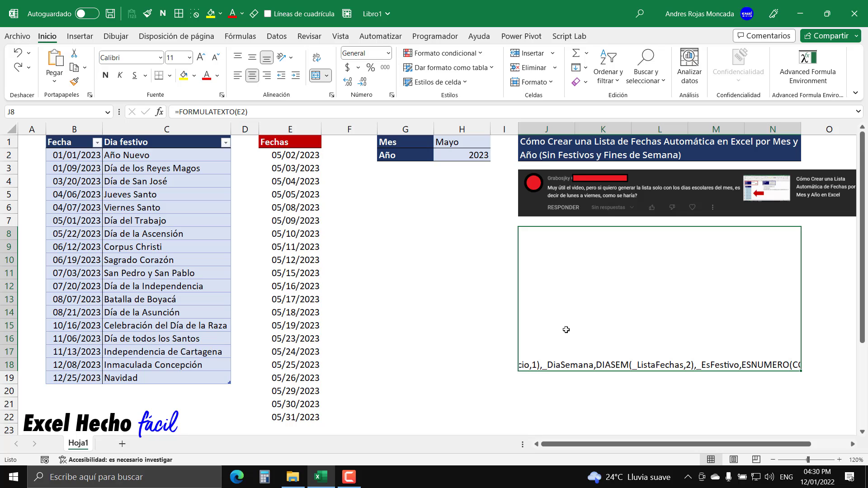
key("ctrl+z")
Merge J8:N15, wrap the formula text and remove its horizontal centring.
left_click_drag(529, 236, 789, 328)
left_click(321, 78)
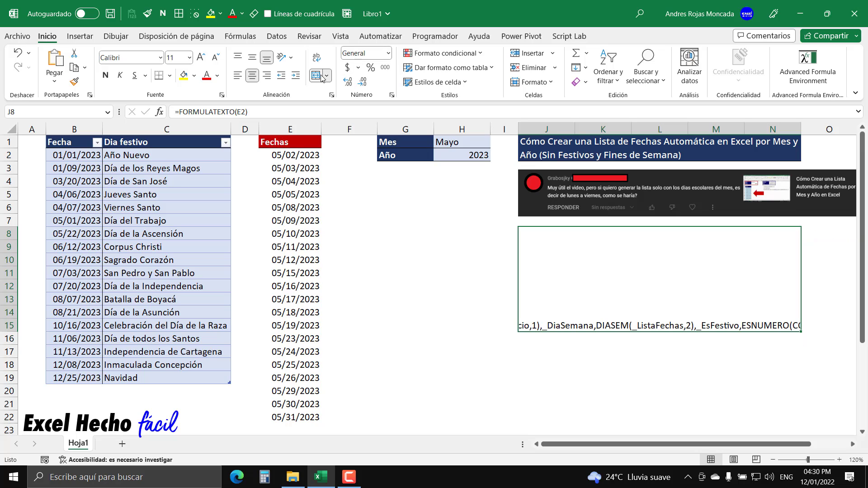
left_click(316, 62)
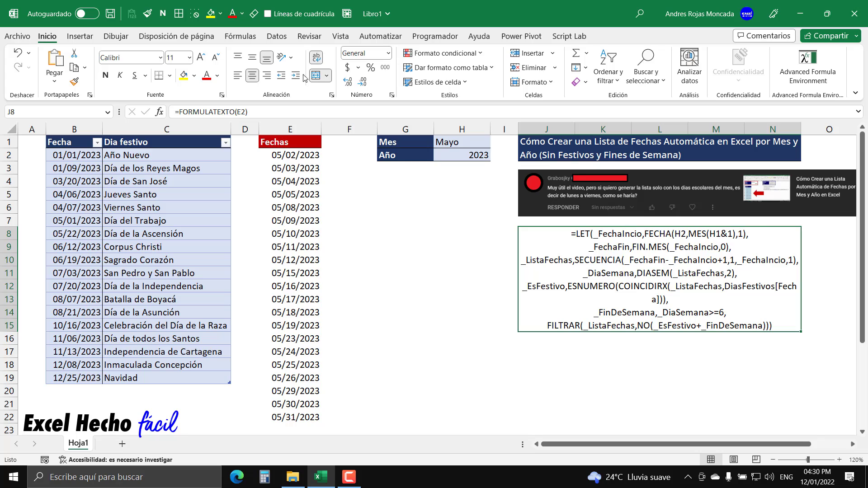
left_click(251, 76)
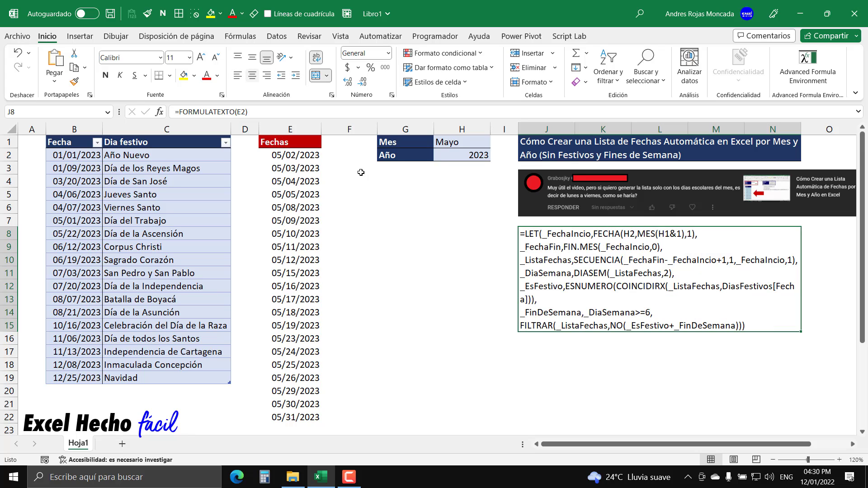
Colour the formula text in the merged J8 cell with a standard blue font and deselect it.
left_click(217, 76)
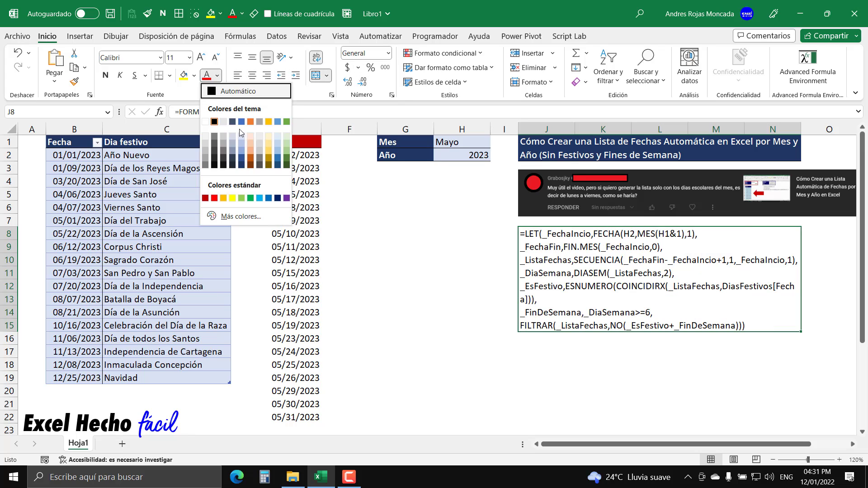
left_click(264, 199)
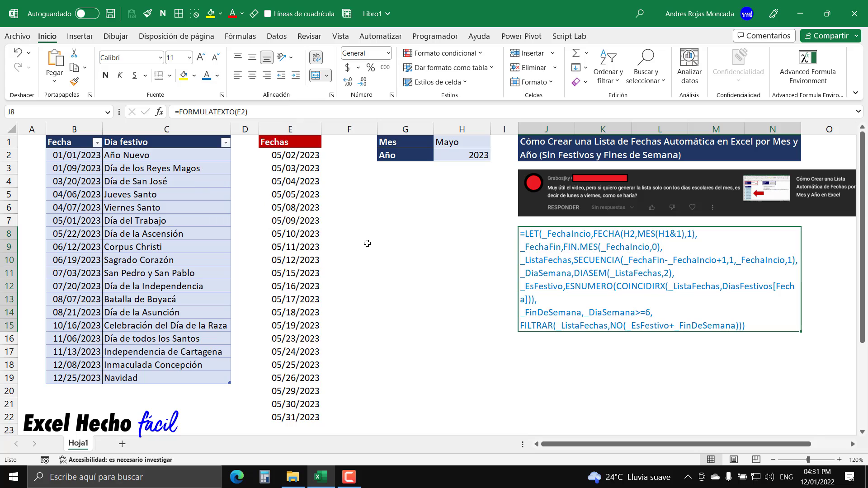
left_click(556, 352)
left_click(472, 211)
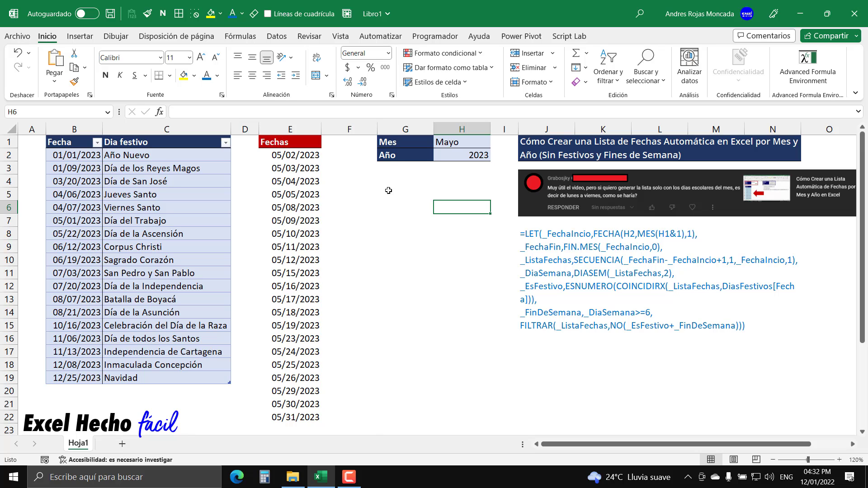
Narrow column F to match the width of spacer columns D and I, and select H6.
left_click(360, 130)
right_click(361, 132)
left_click(403, 312)
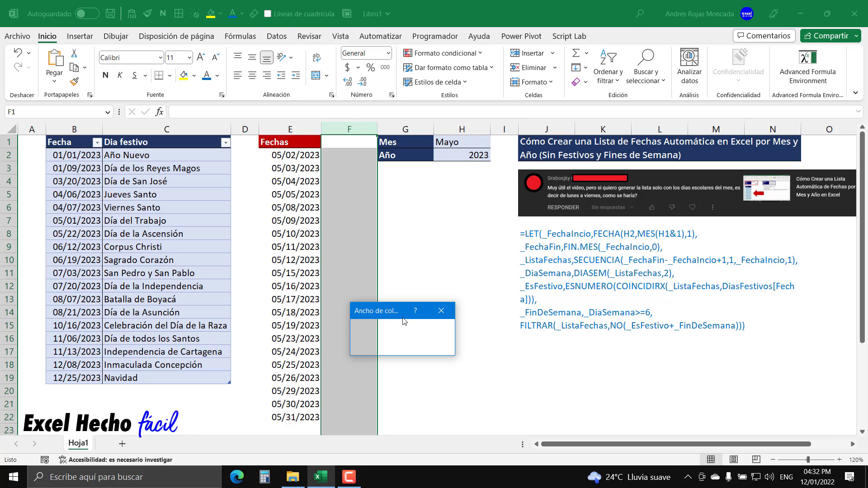
type("7")
key("Return")
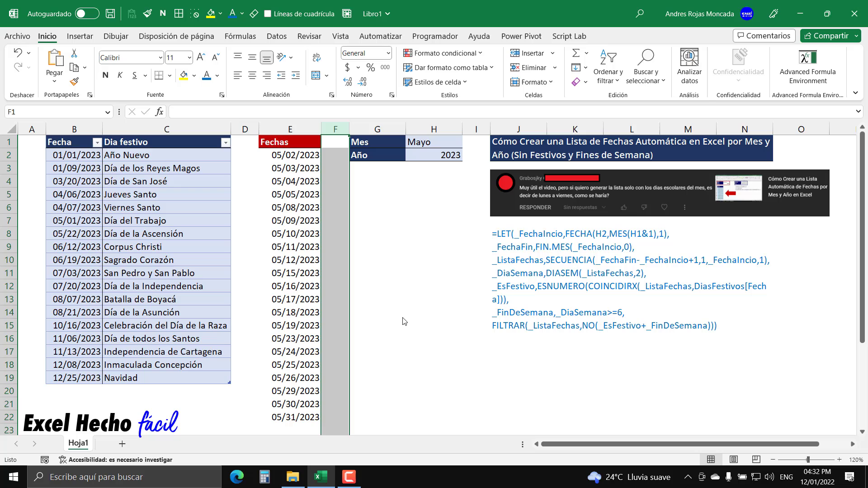
left_click(433, 210)
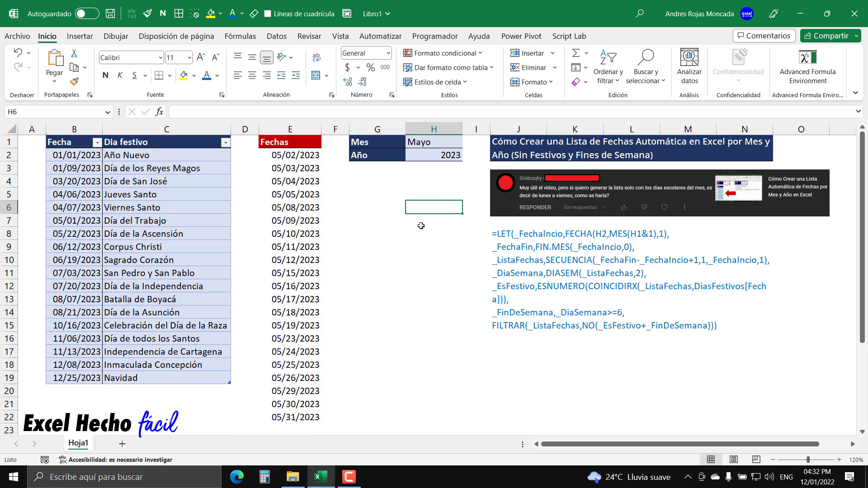